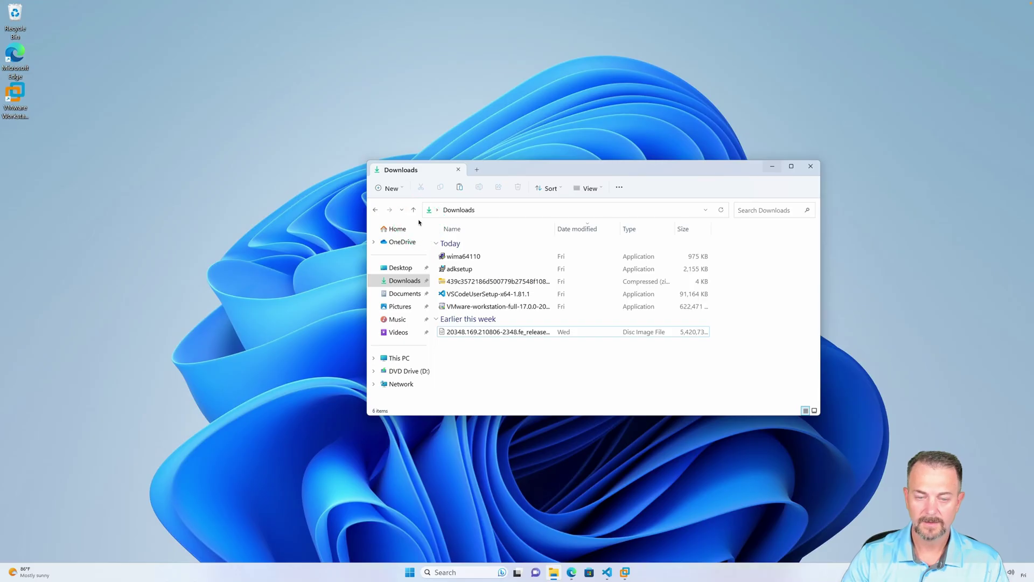
Step: Launch the adksetup installer from the Downloads folder
click(513, 170)
drag(513, 171, 491, 150)
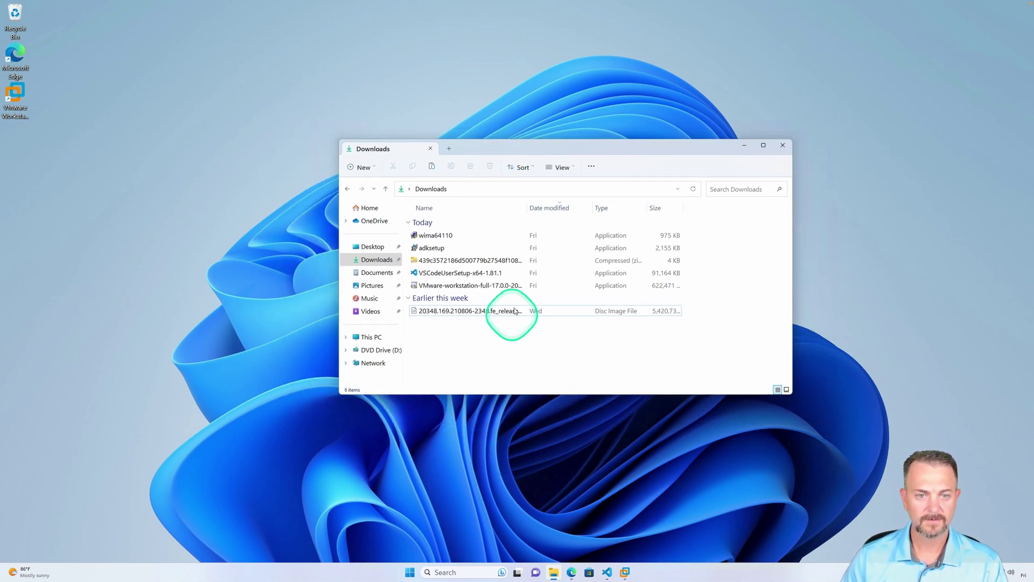
click(503, 342)
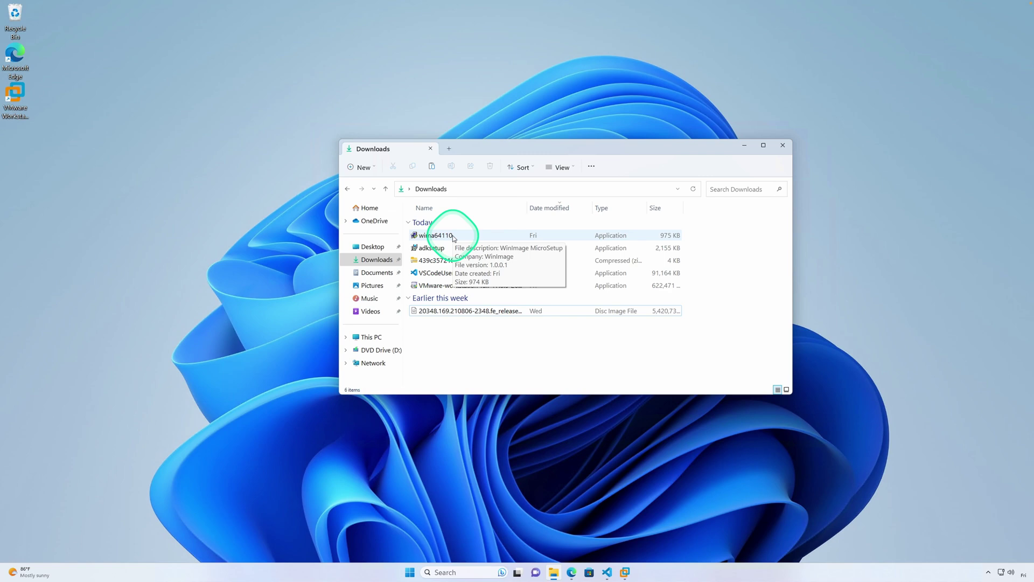
click(434, 248)
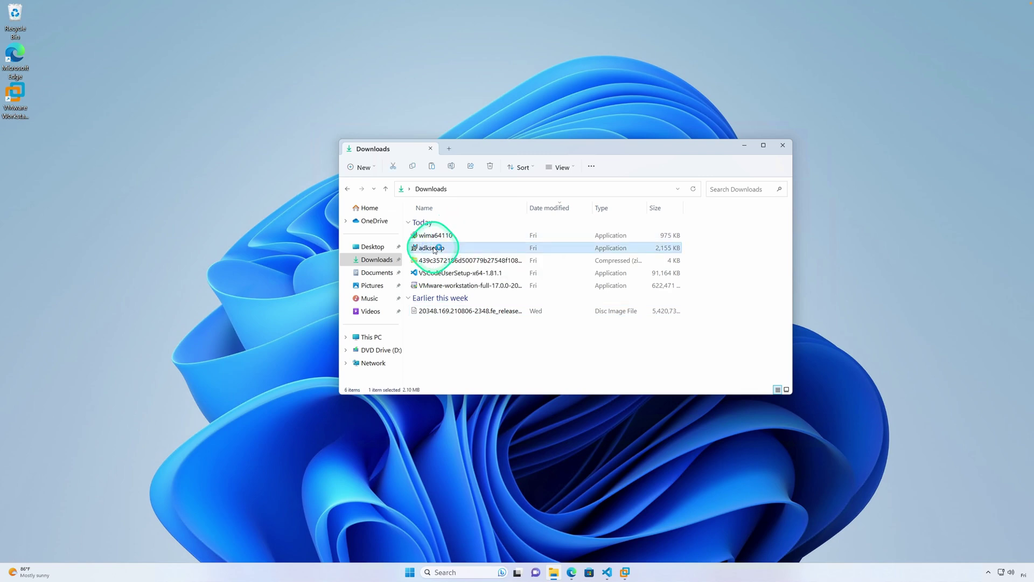
double_click(435, 248)
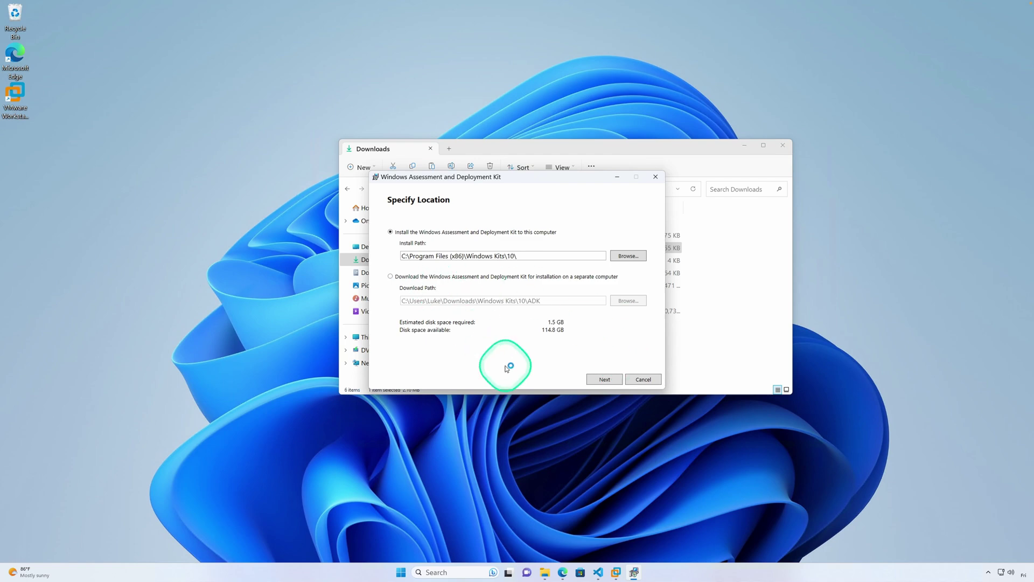
Step: Keep the default install path for the Windows Assessment and Deployment Kit, proceed past the privacy page and accept the license agreement
click(607, 380)
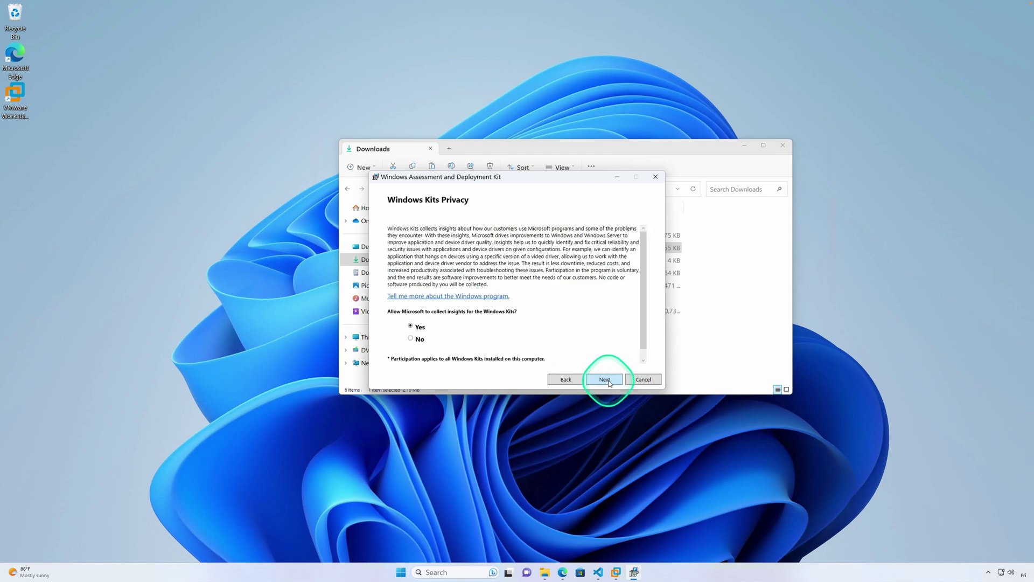
click(409, 342)
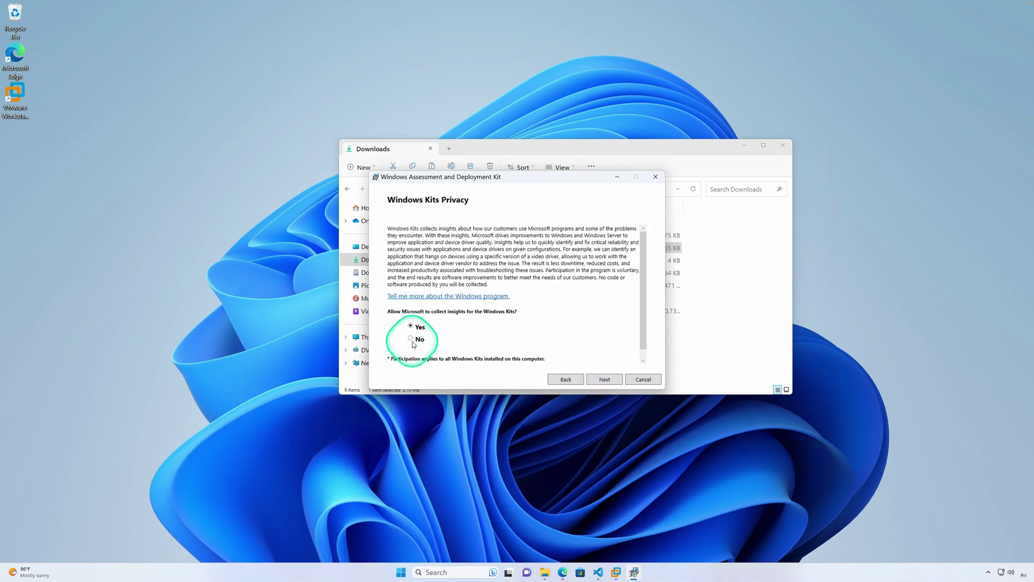
click(619, 382)
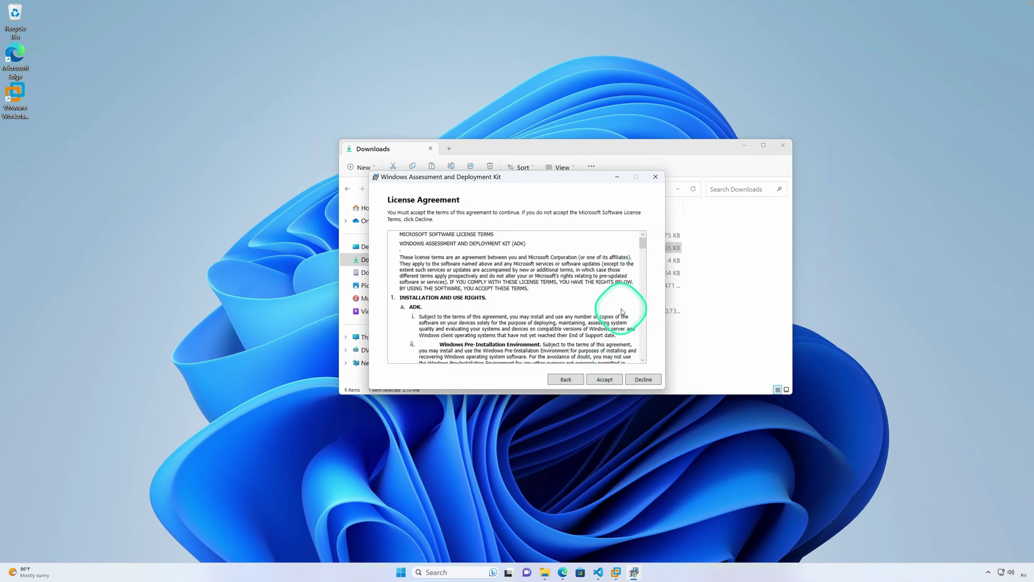
click(603, 379)
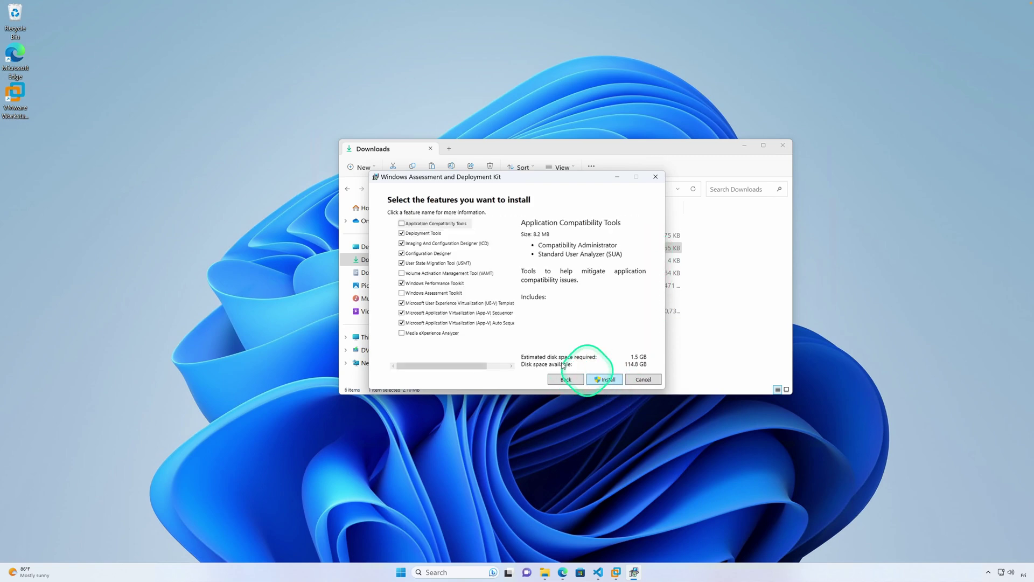
Step: Exclude ICD, Configuration Designer, USMT, Windows Performance Toolkit, UE-V Template Generator and both App-V sequencers, keeping only Deployment Tools
click(401, 243)
click(401, 253)
click(401, 263)
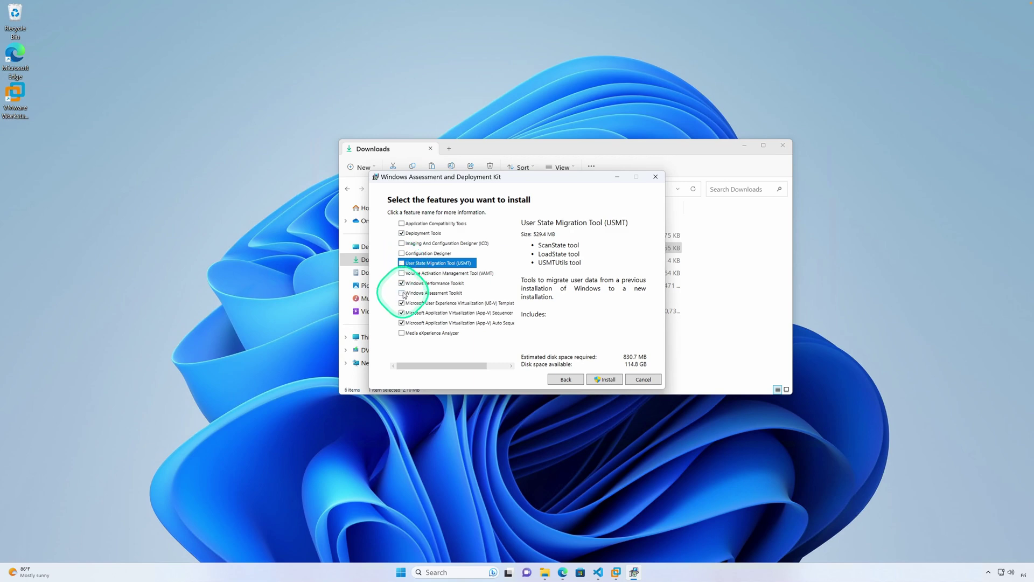
click(401, 283)
click(401, 302)
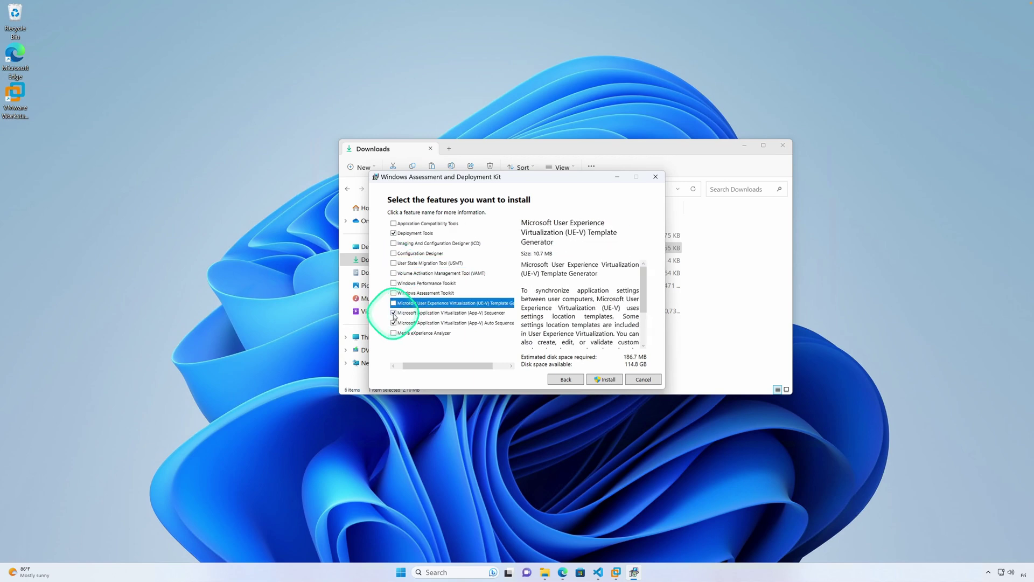
click(394, 313)
click(393, 323)
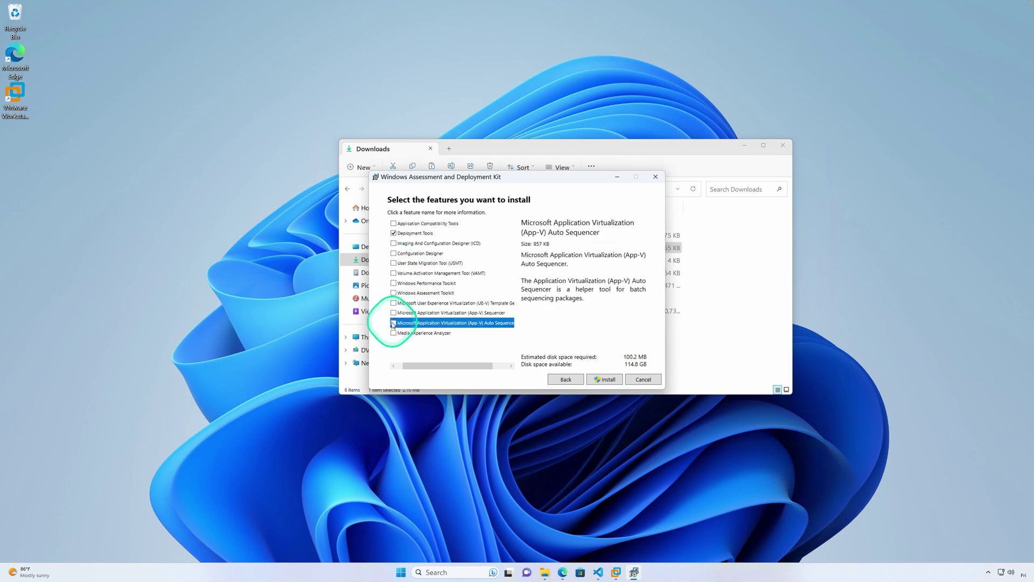
Step: Install the selected Deployment Tools feature, and close the kit's setup once the installation completes
click(611, 379)
click(488, 360)
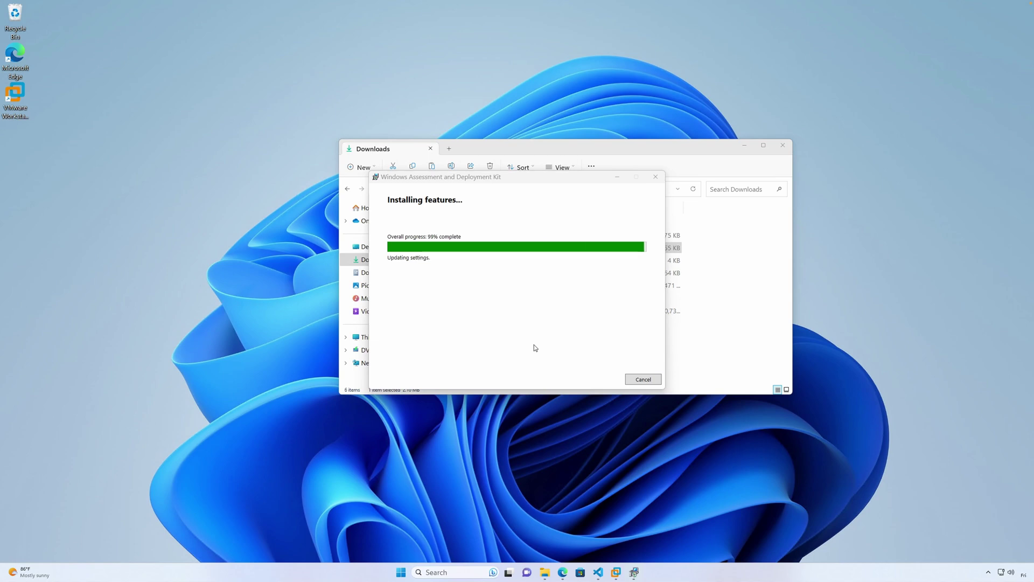
click(643, 380)
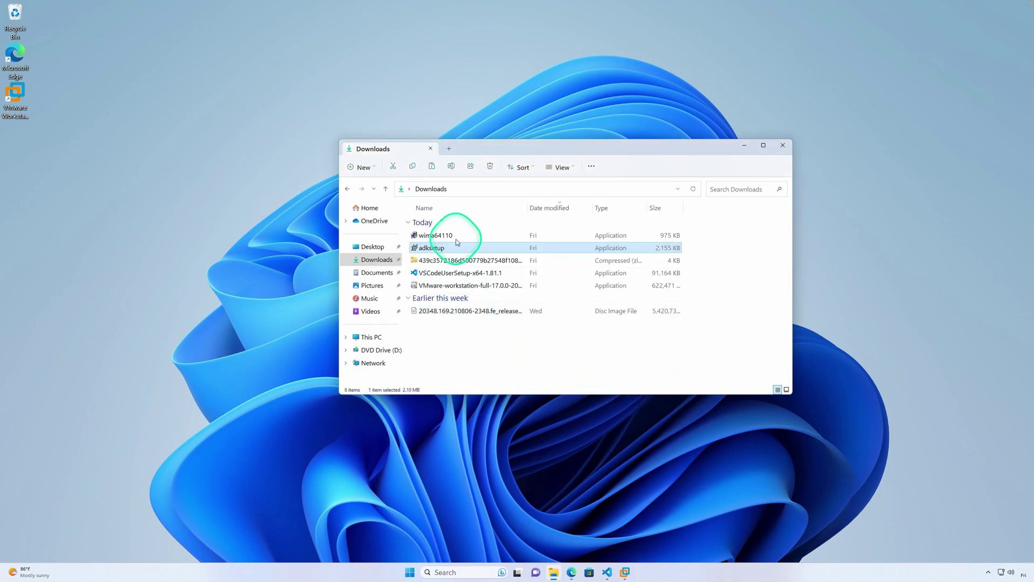
Step: Launch the wima64110 installer from Downloads and allow WinImage MicroSetup to make changes to the device
click(434, 237)
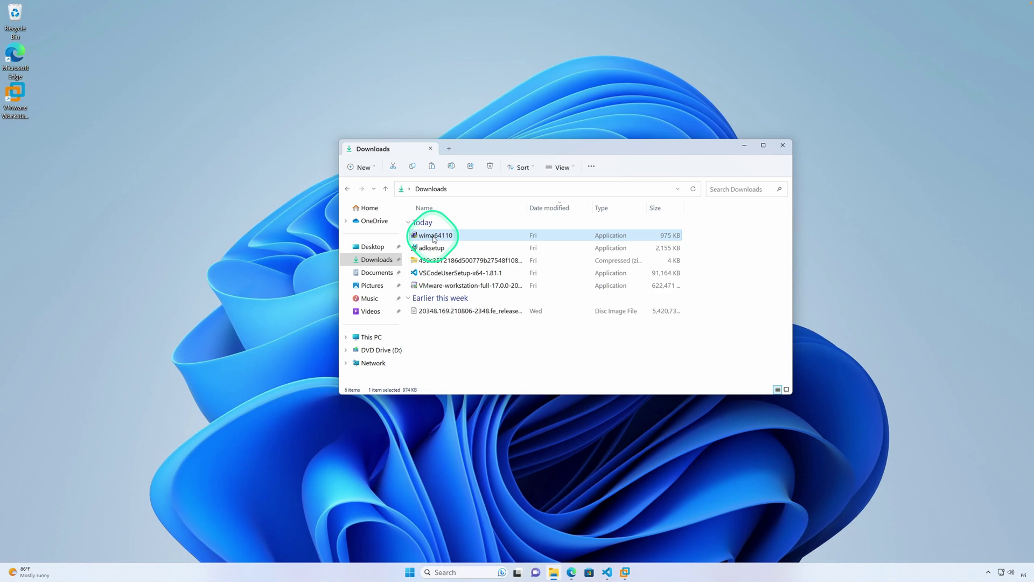
double_click(472, 236)
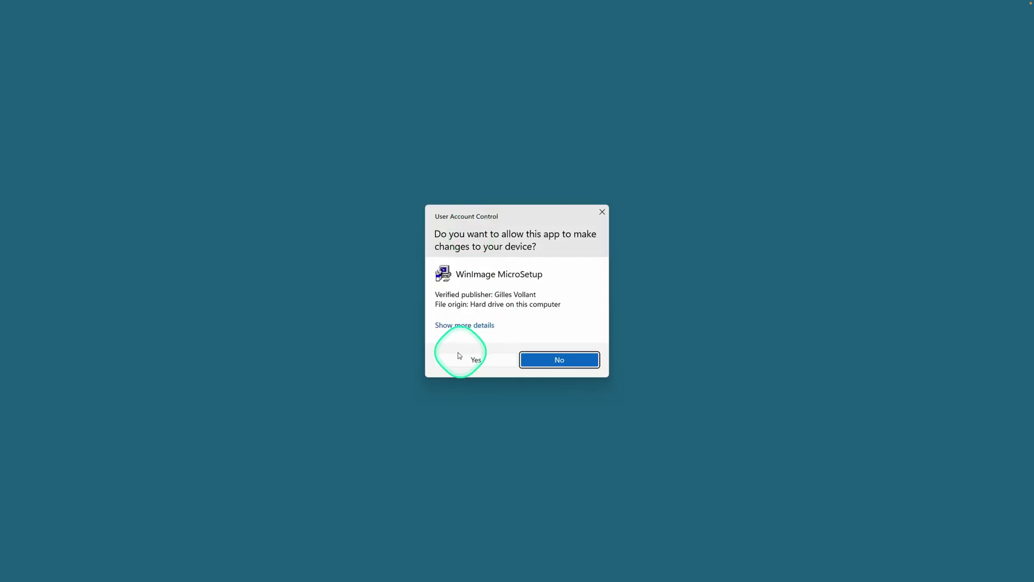
click(474, 360)
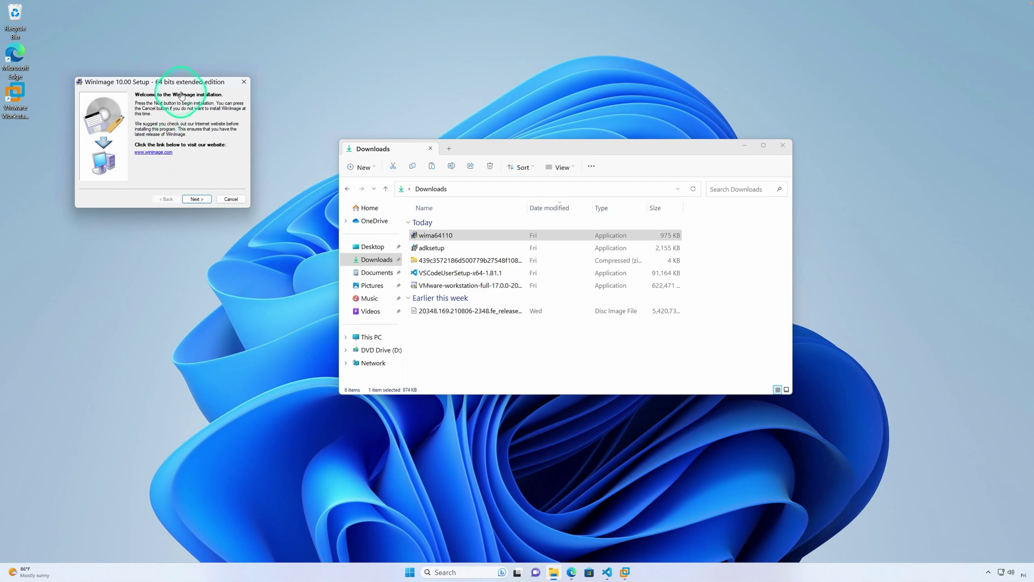
drag(179, 84, 423, 184)
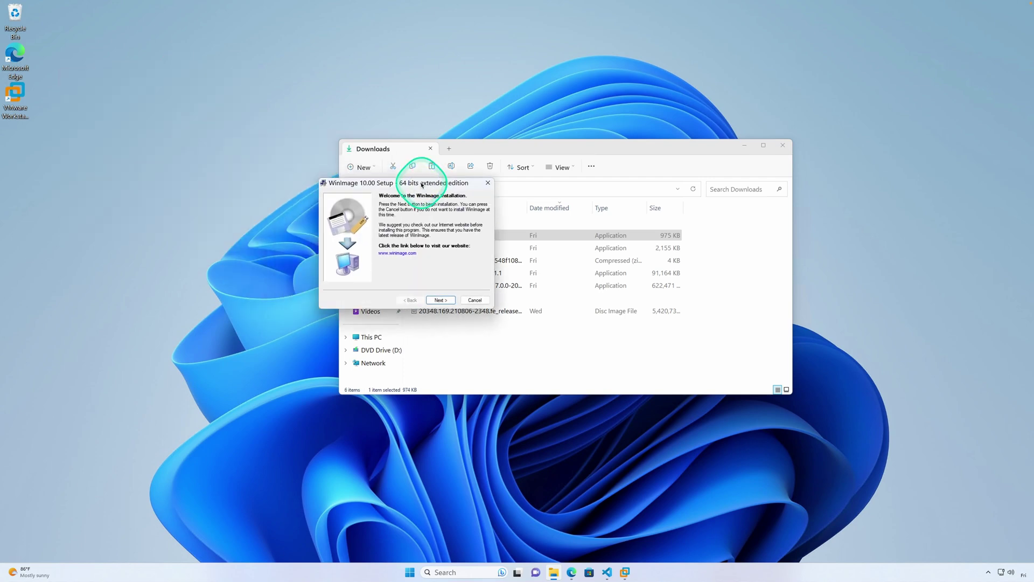
Step: Complete the WinImage 10.00 setup wizard, leaving the registration name and code empty
click(440, 300)
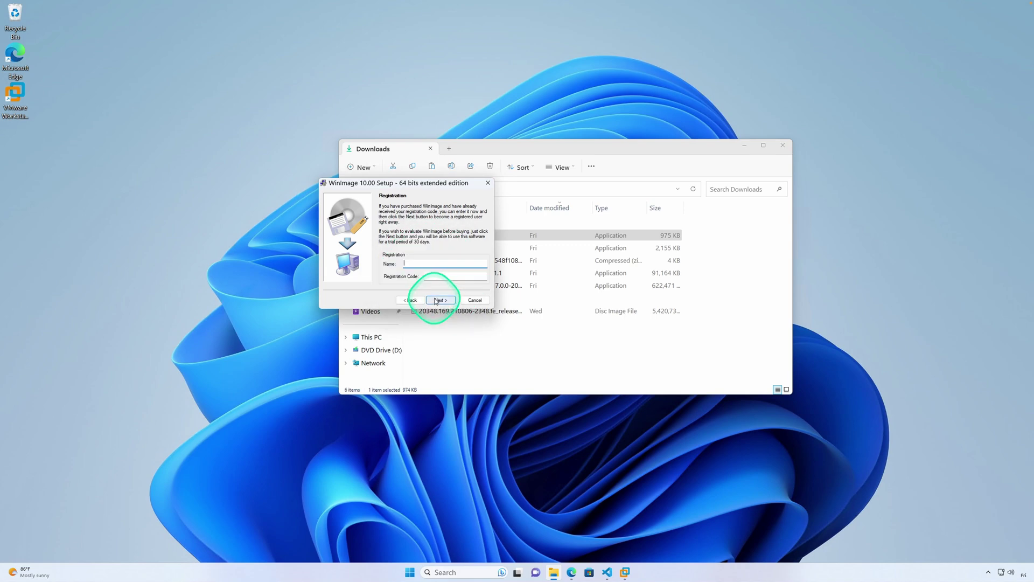
click(439, 300)
click(382, 281)
click(440, 300)
click(441, 300)
click(441, 300)
click(440, 300)
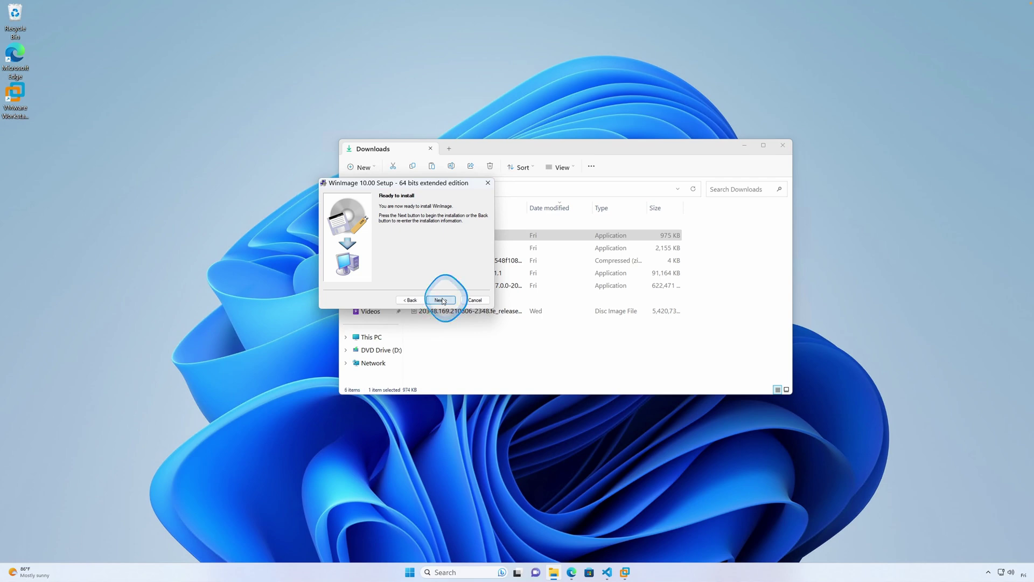
click(441, 300)
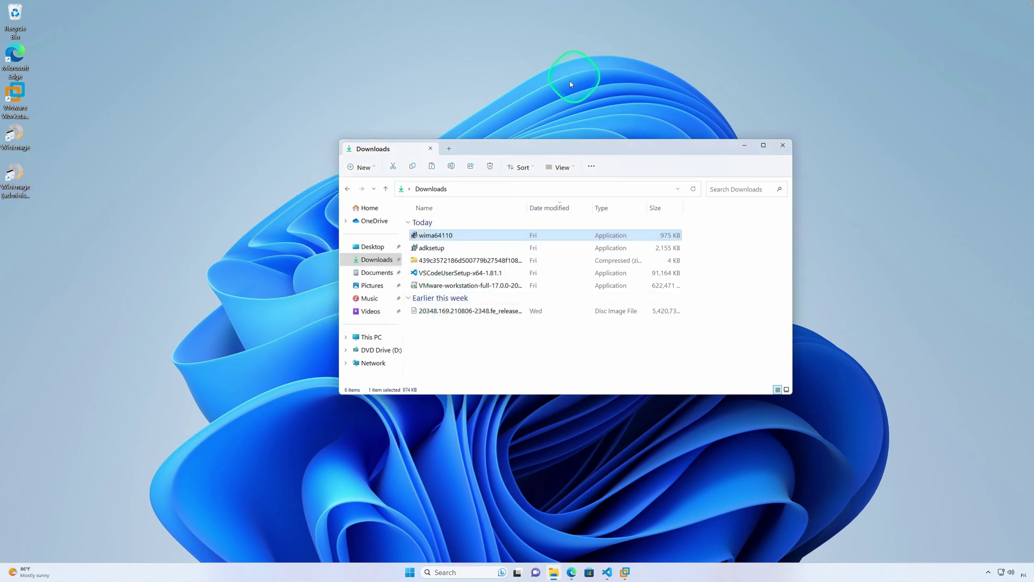
drag(490, 151, 494, 150)
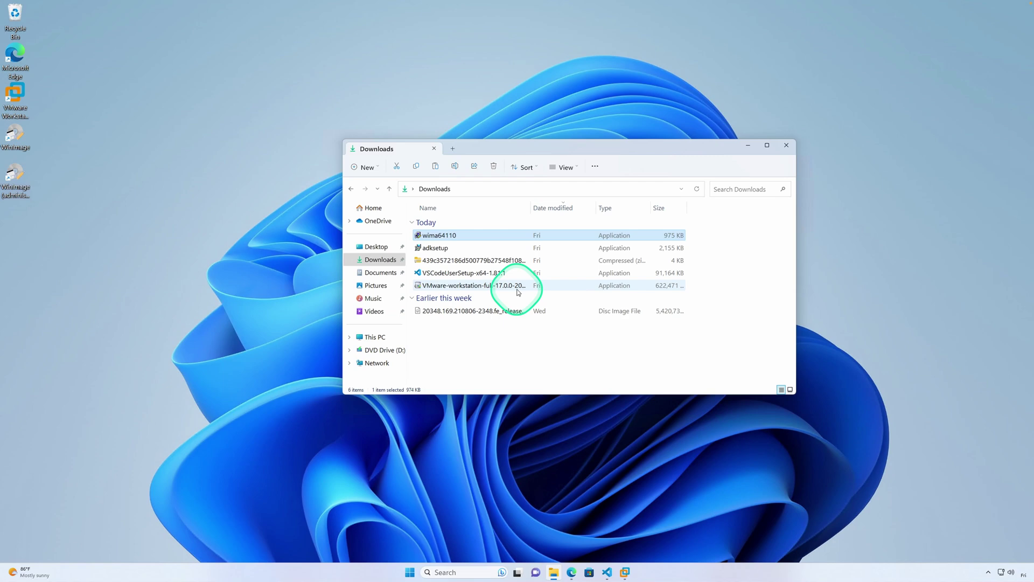
click(563, 390)
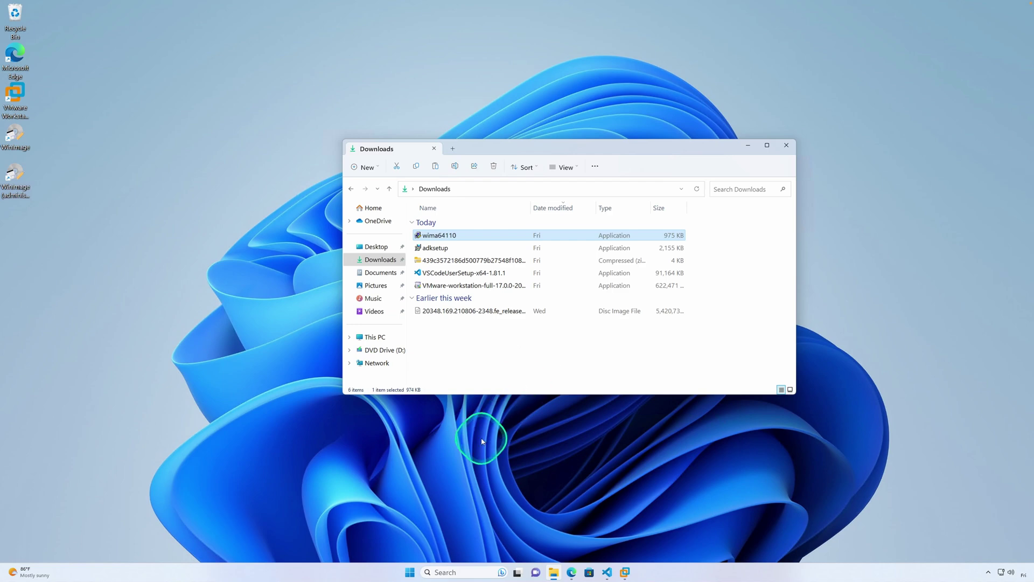
click(439, 261)
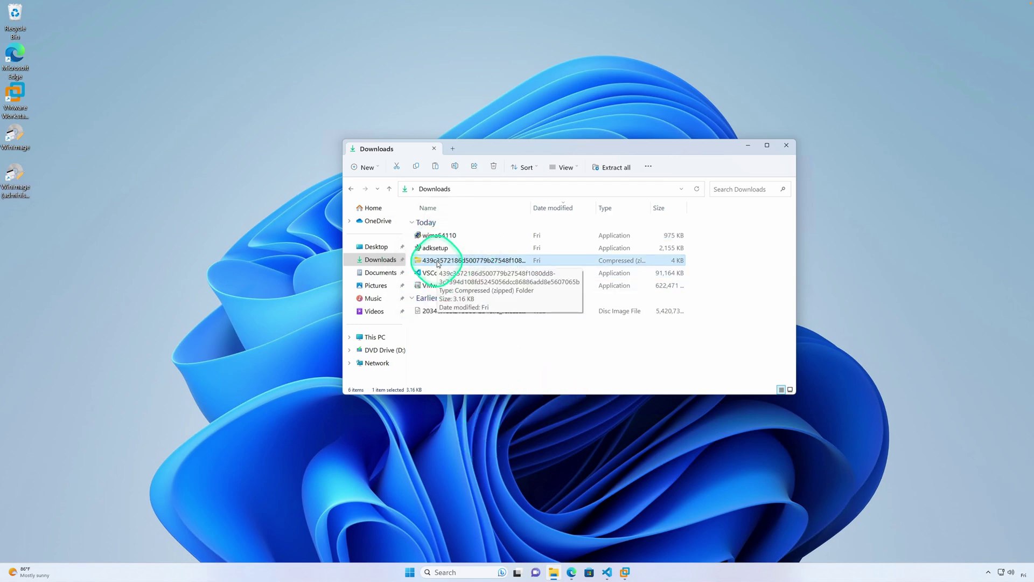
click(553, 572)
click(553, 572)
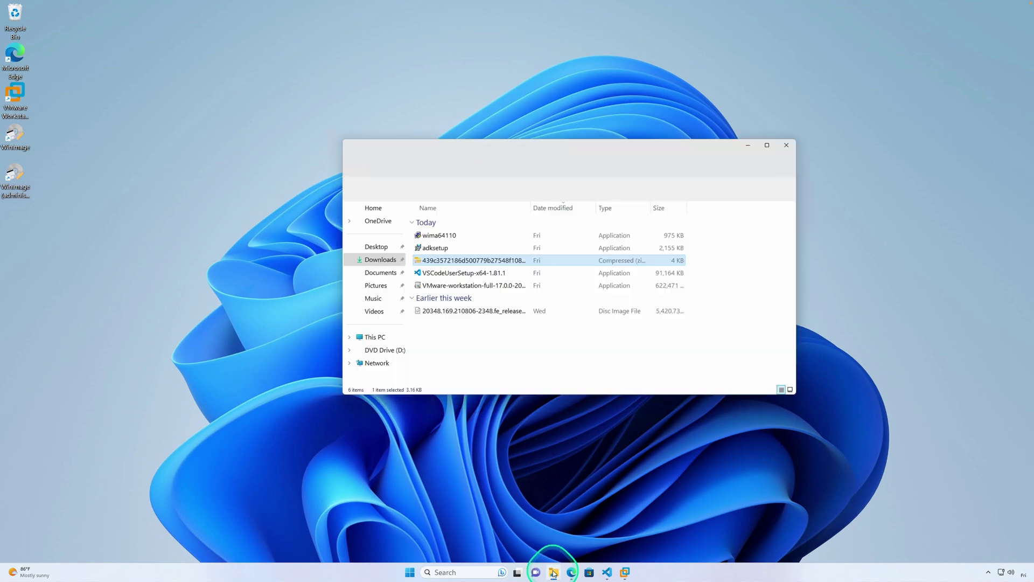
Step: Open the WindowsServer2022Demo folder on Local Disk (C:)
click(375, 338)
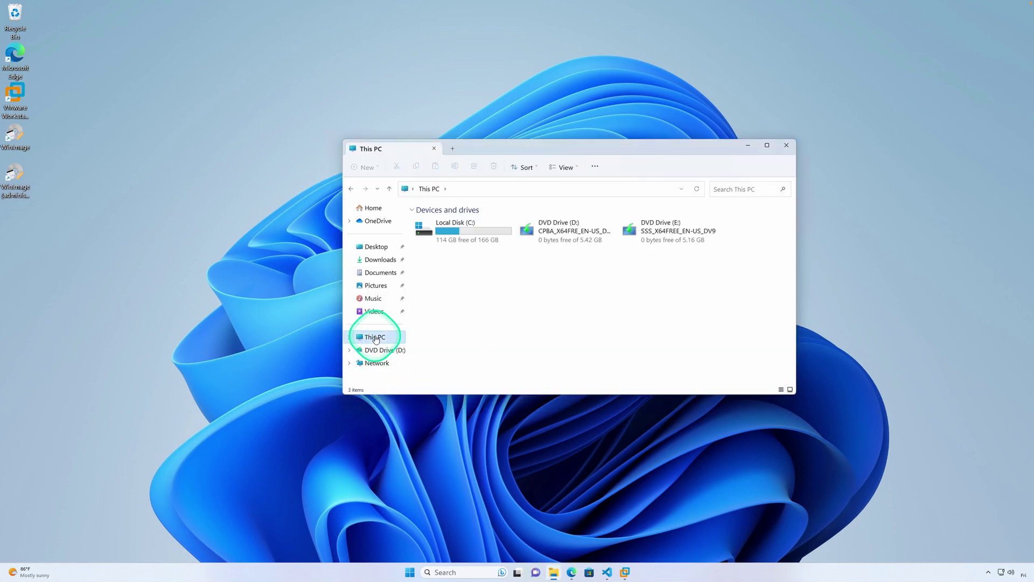
double_click(452, 231)
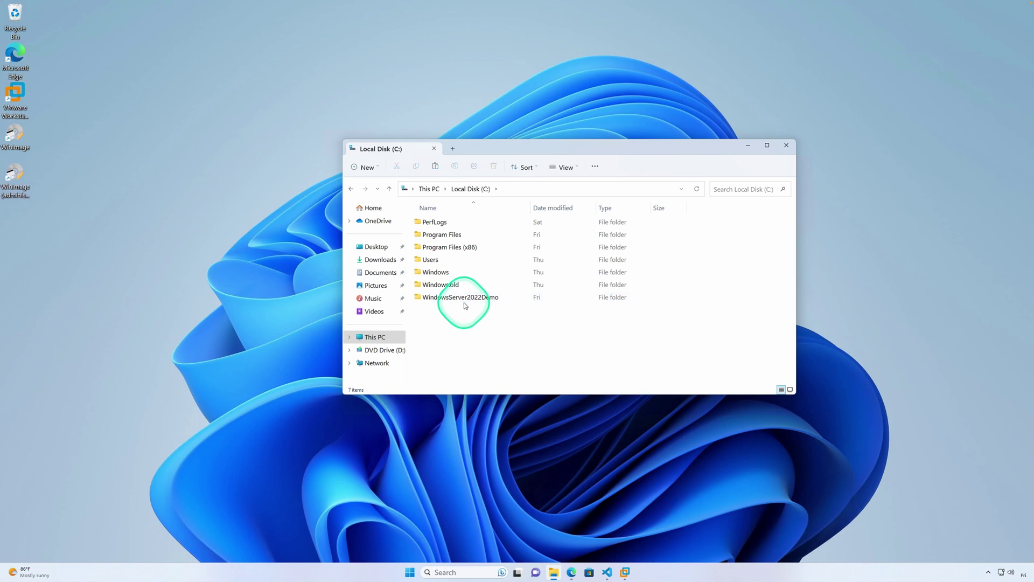
double_click(487, 300)
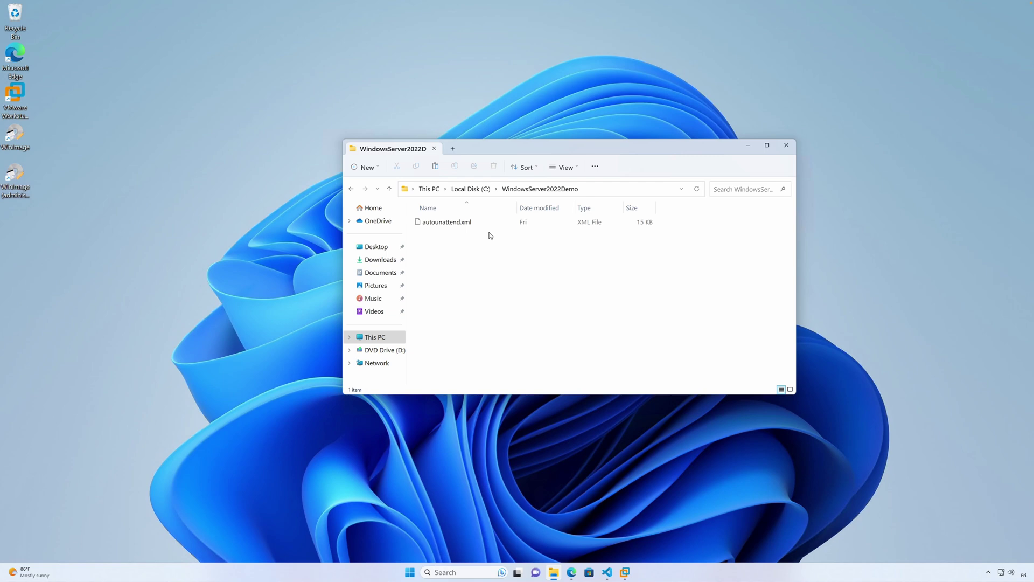
click(490, 274)
click(436, 356)
click(546, 249)
click(566, 339)
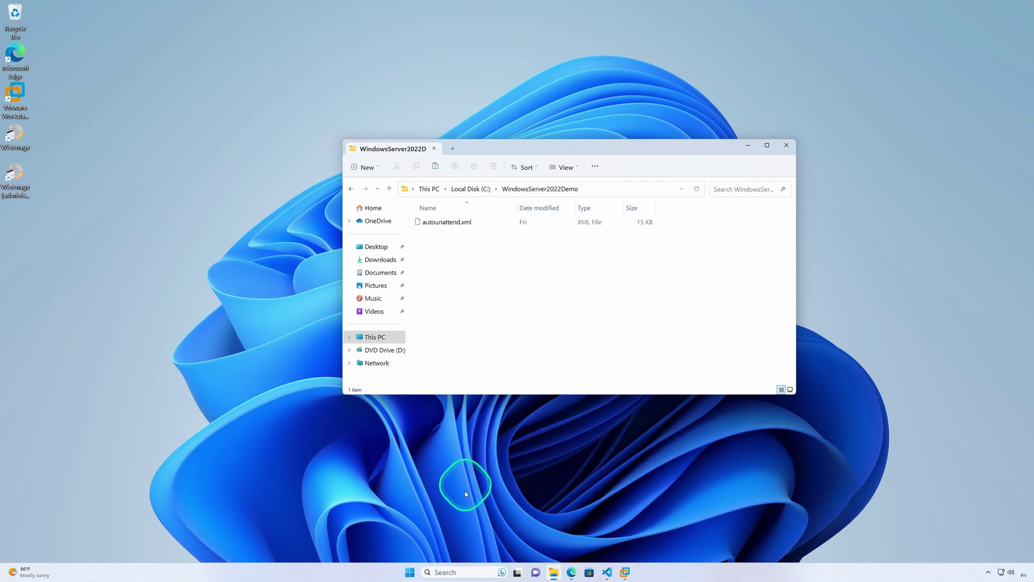
Step: Open Windows System Image Manager and move its window to uncover more of the File Explorer window
click(409, 571)
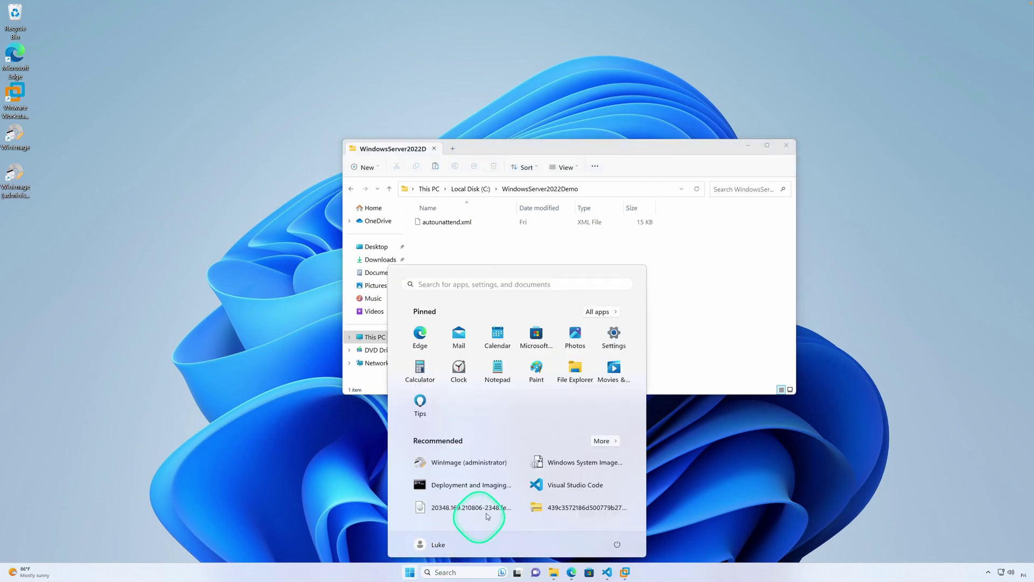
click(577, 470)
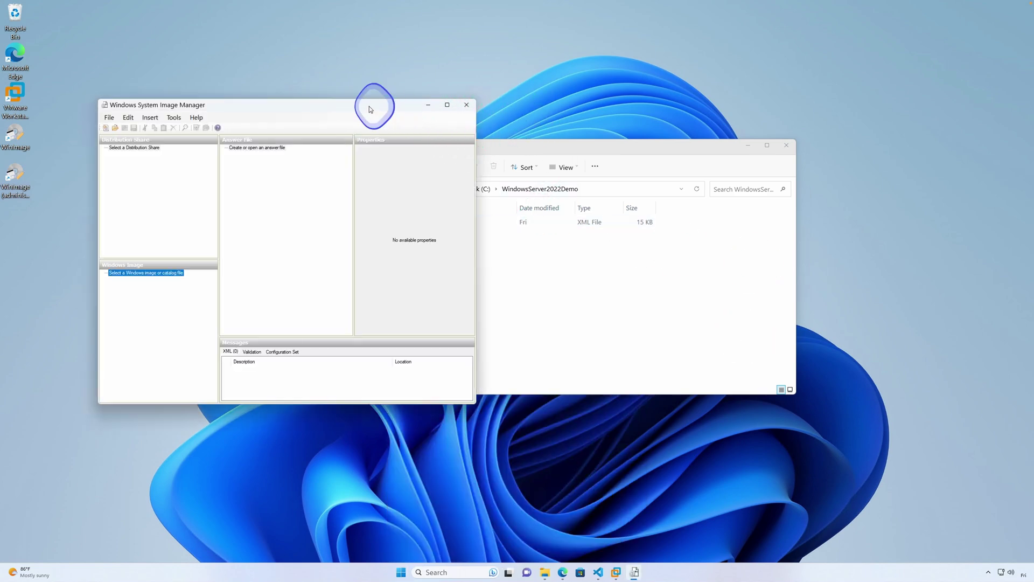
drag(370, 106, 386, 71)
Step: Switch to File Explorer, go back to the root of Local Disk (C:) and place the window beside Windows System Image Manager
click(628, 158)
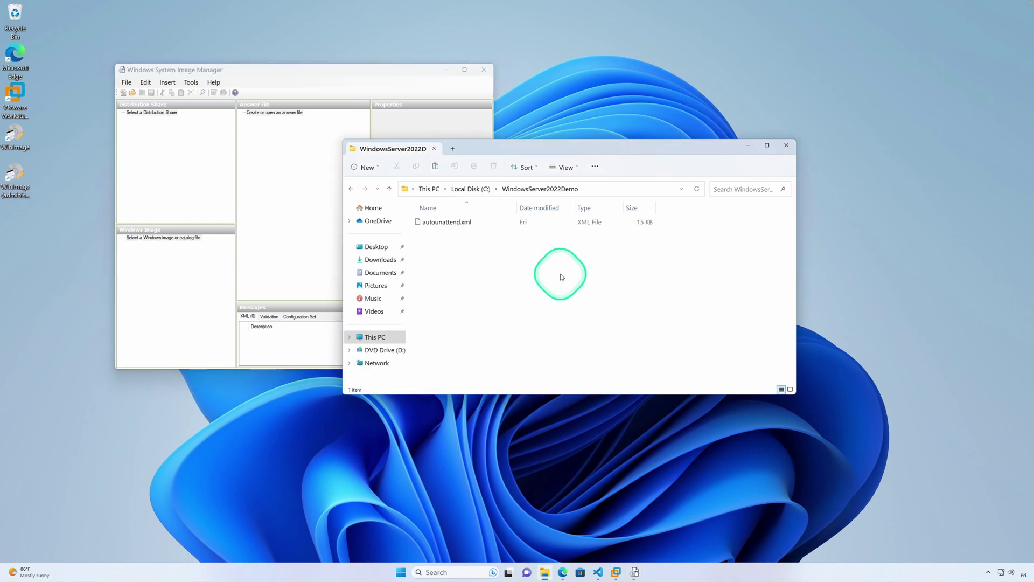
click(470, 190)
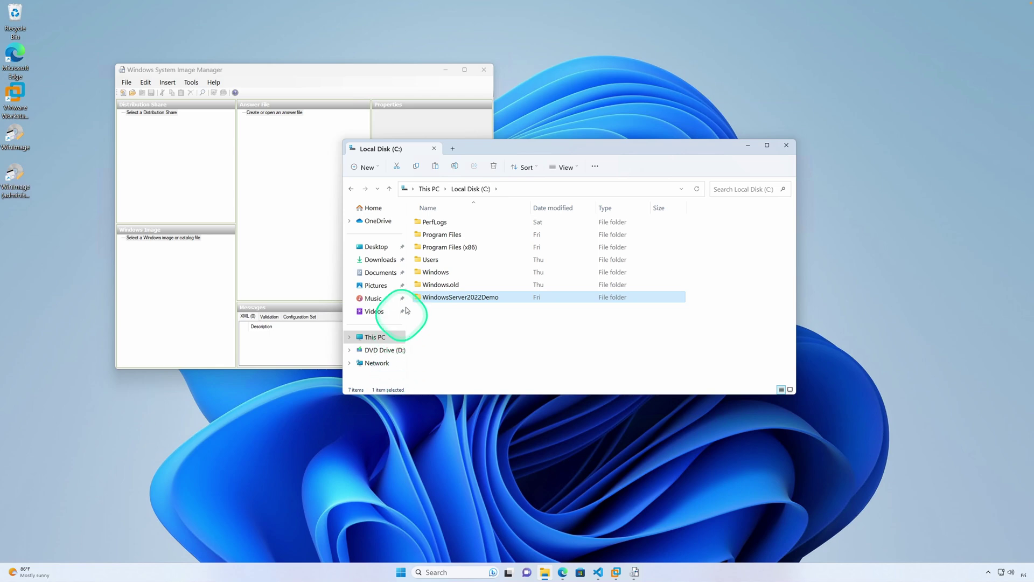
drag(494, 150, 594, 151)
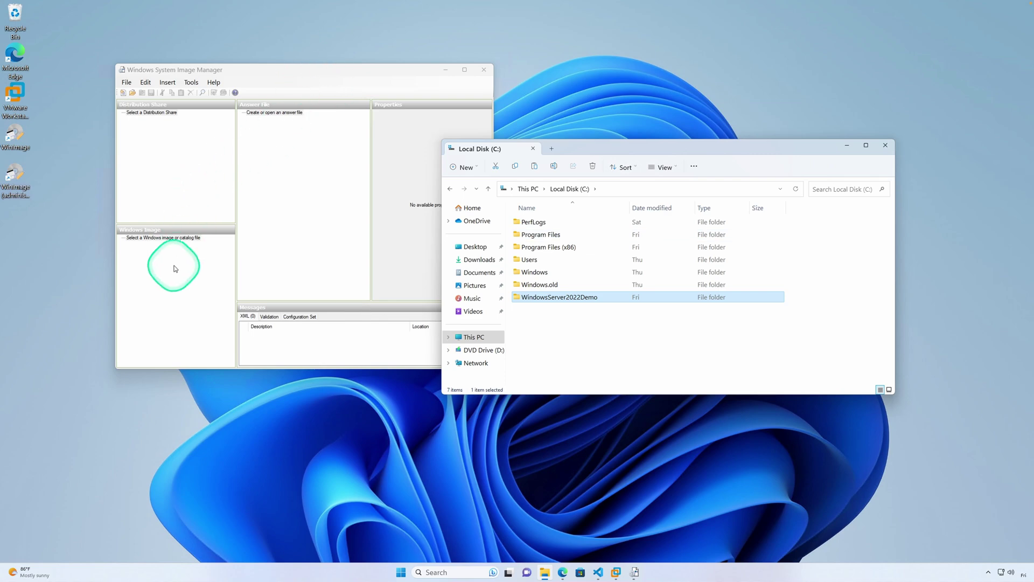
click(158, 243)
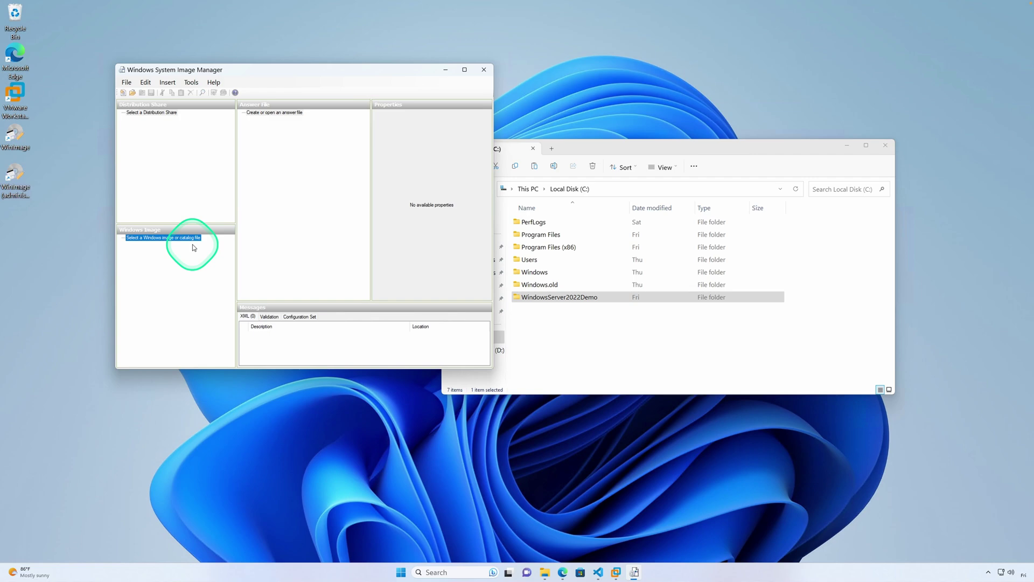
click(608, 155)
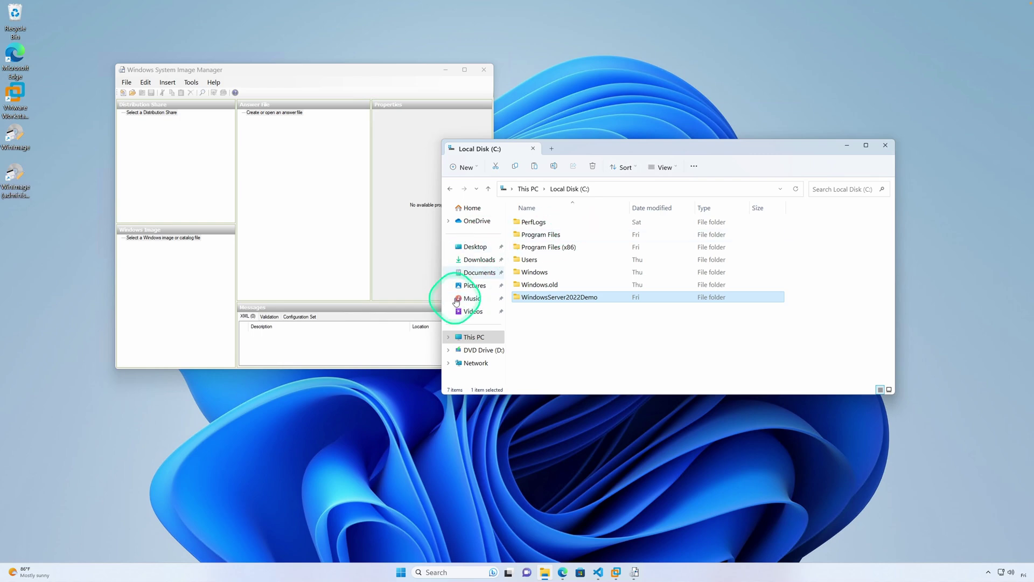
Step: Mount the 20348.169.210806-2348 disc image from the Downloads folder and move the File Explorer window clear of Windows System Image Manager
click(477, 260)
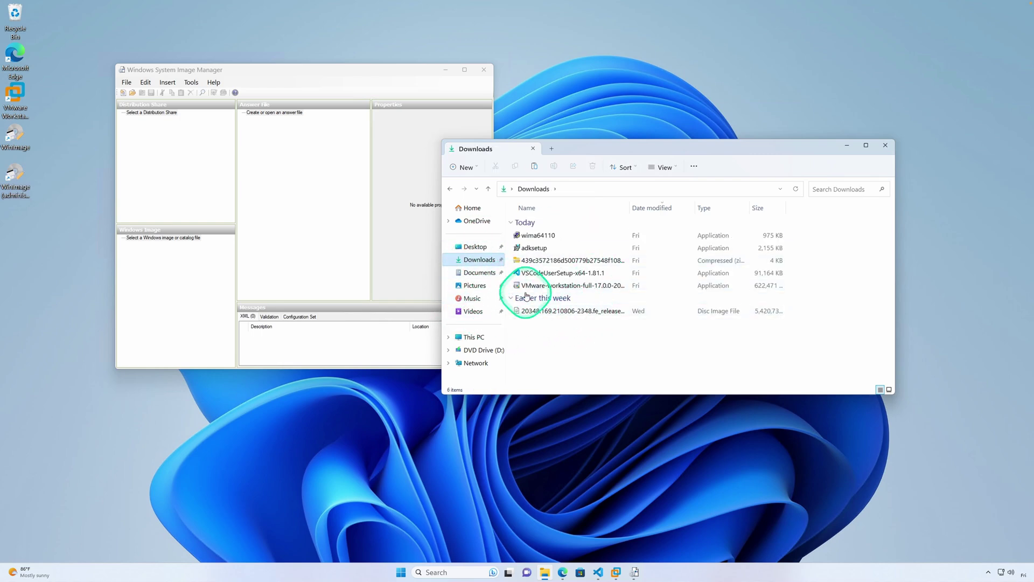
right_click(561, 311)
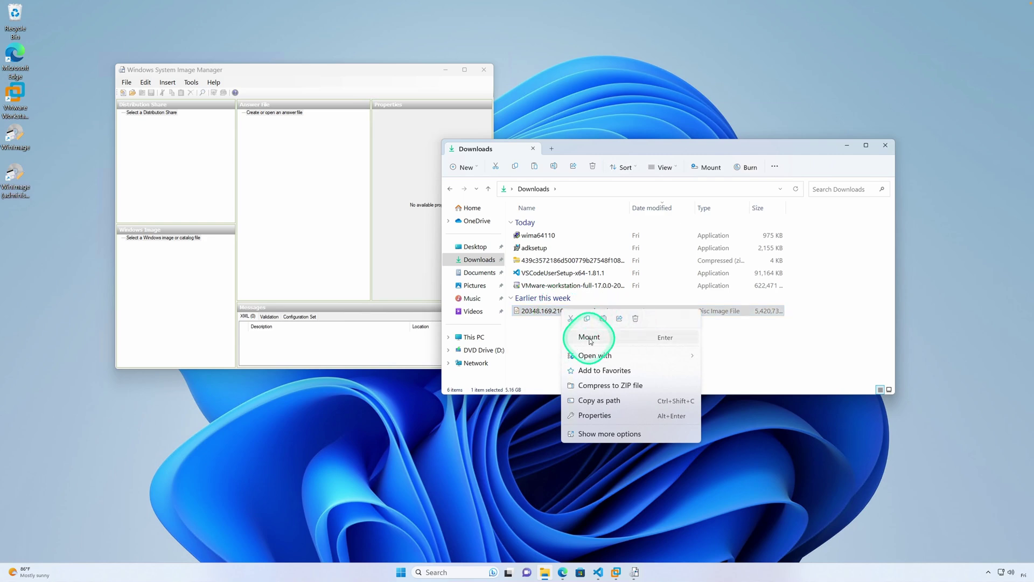
click(589, 337)
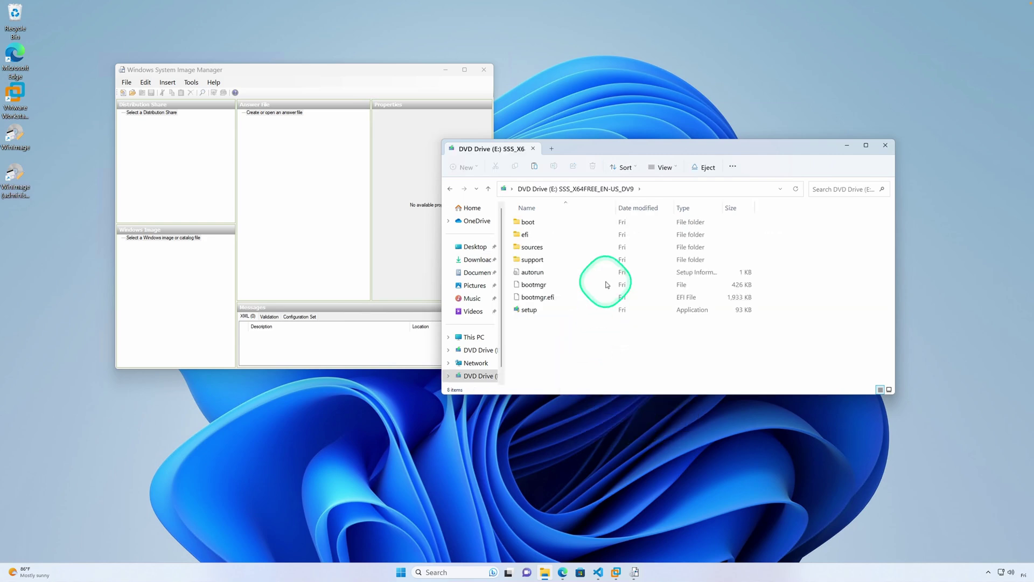
drag(597, 150, 713, 148)
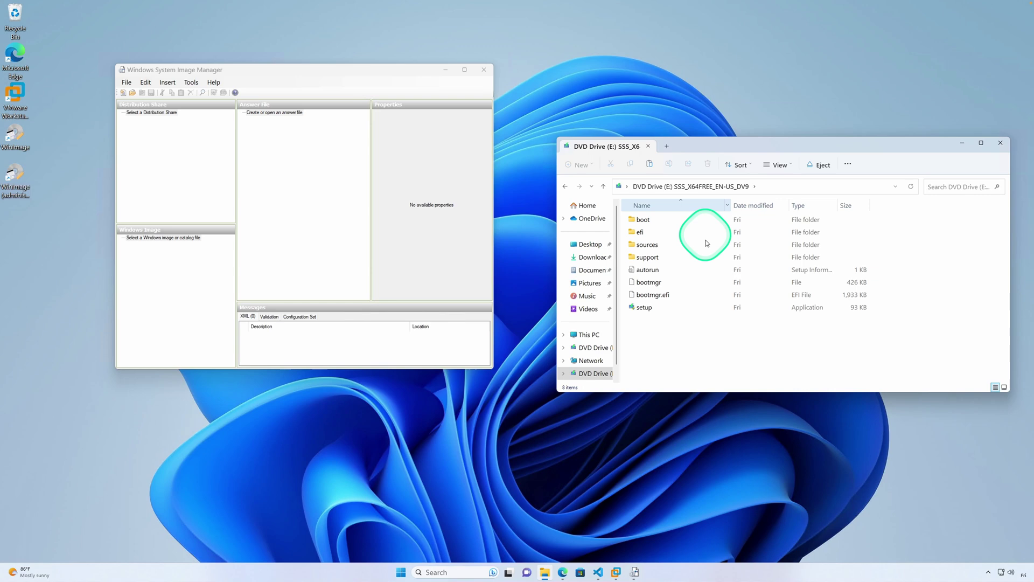
Step: Search the mounted disc's sources folder for install.wim and copy the file
double_click(649, 248)
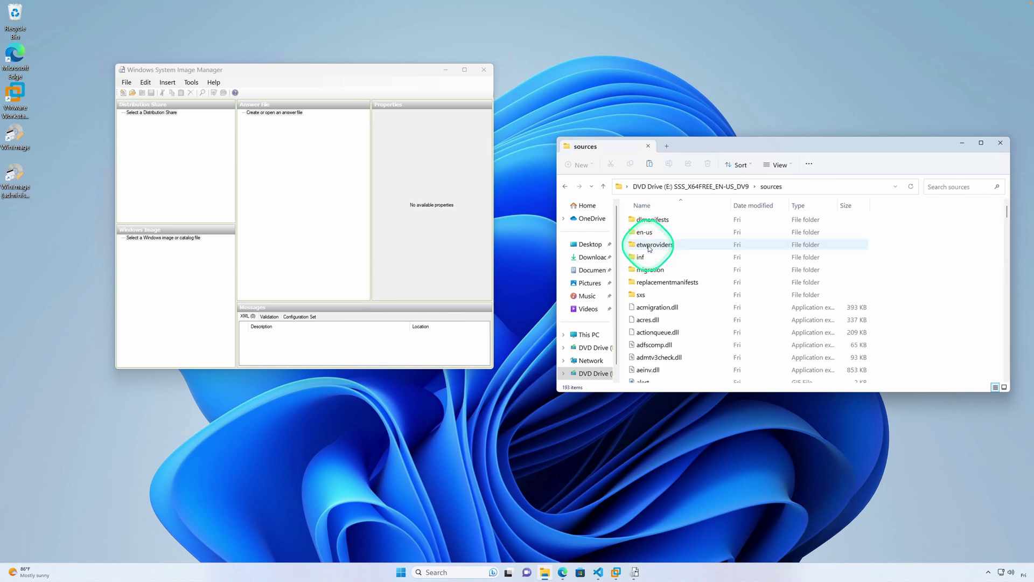
scroll(701, 331, down, 10)
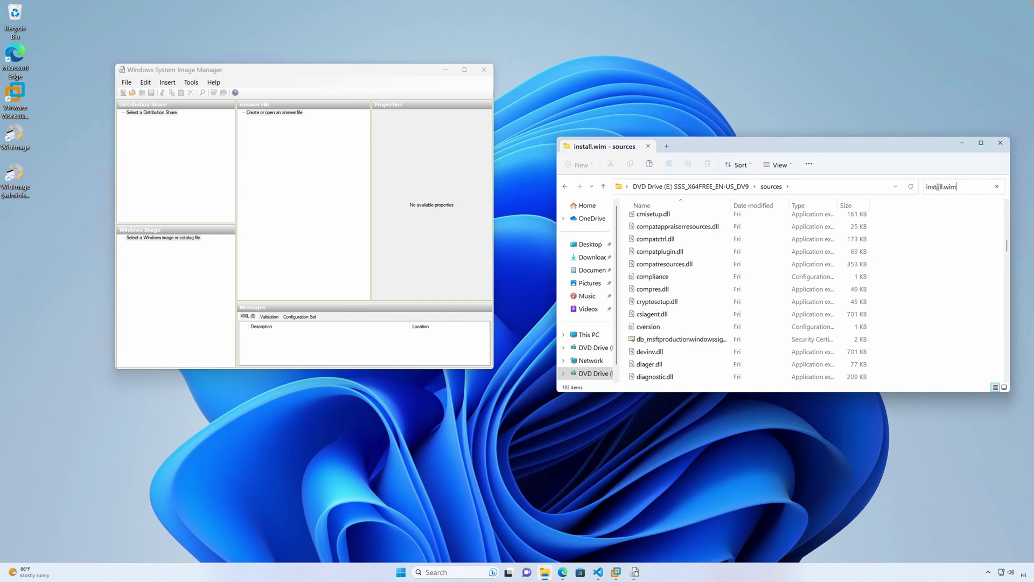
right_click(688, 215)
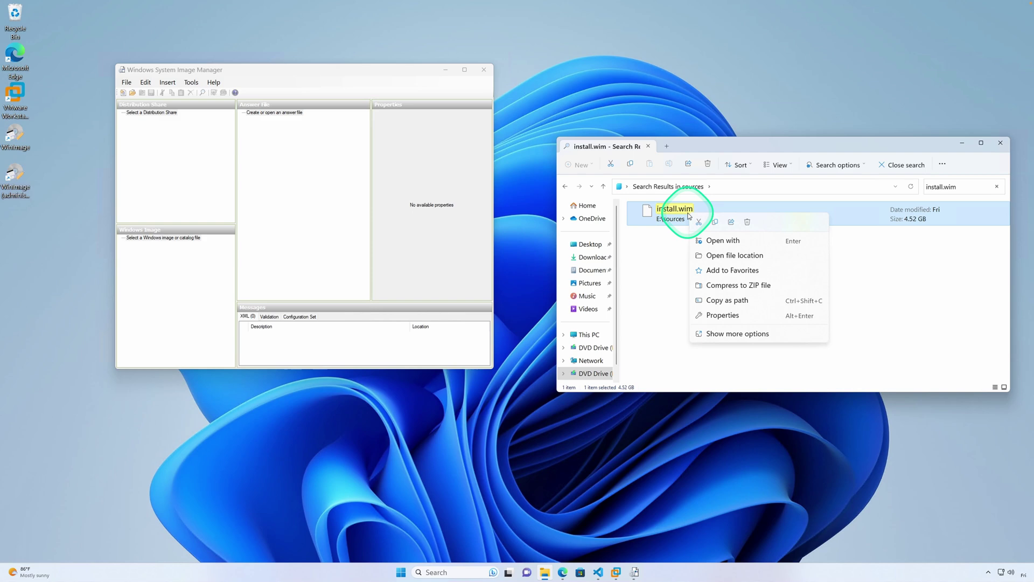
click(715, 221)
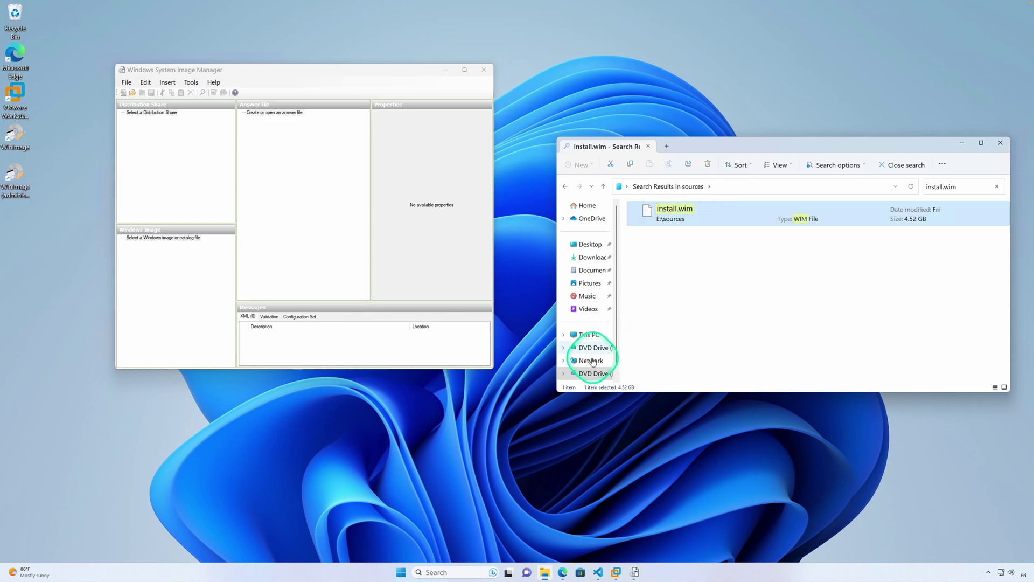
Step: Paste install.wim into the WindowsServer2022Demo folder on Local Disk (C:)
click(589, 334)
double_click(678, 236)
double_click(661, 294)
right_click(692, 283)
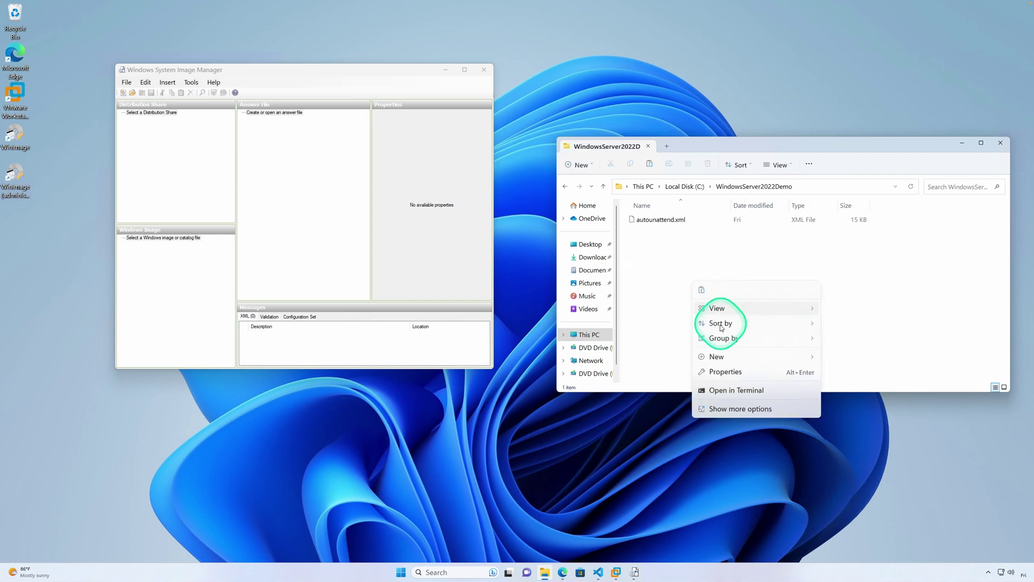
click(701, 290)
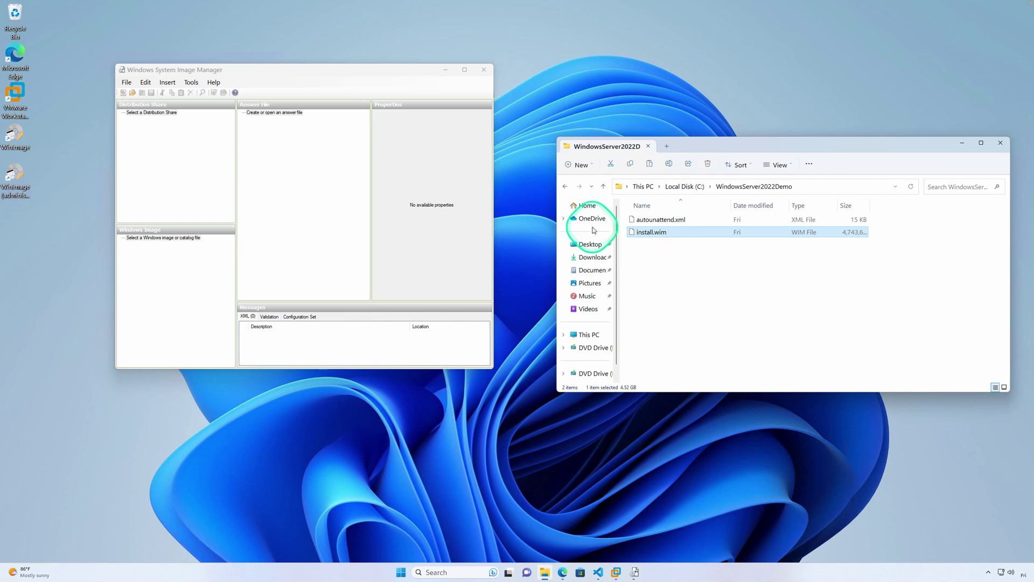
Step: In Windows System Image Manager, open install.wim from C:\WindowsServer2022Demo as the Windows image
drag(253, 74, 337, 74)
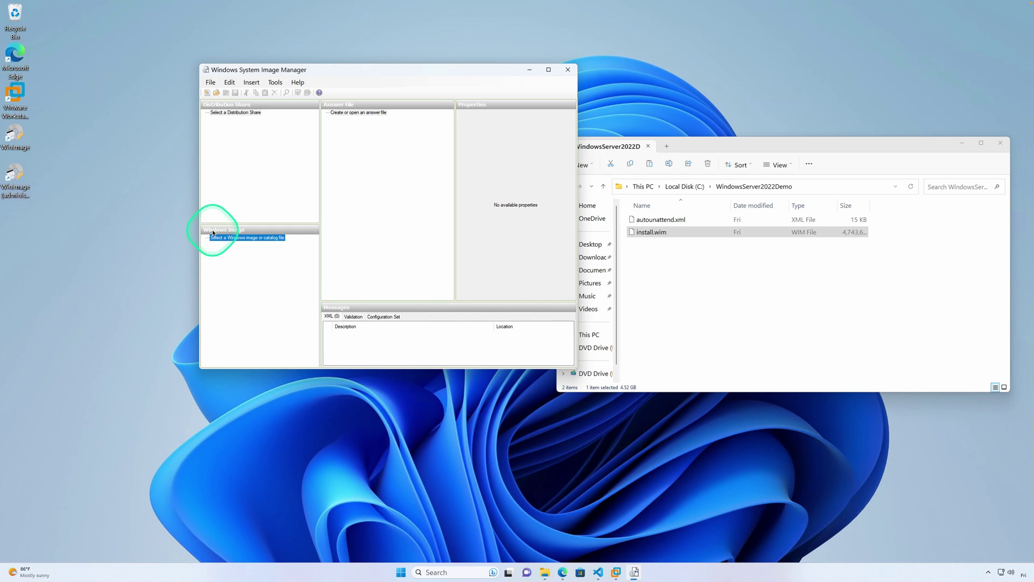
right_click(231, 243)
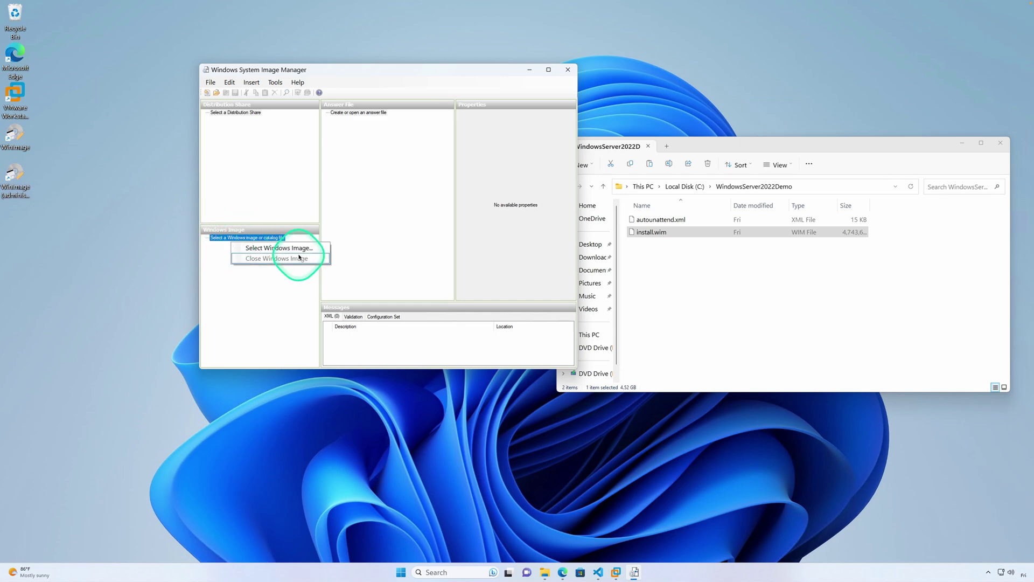
click(281, 248)
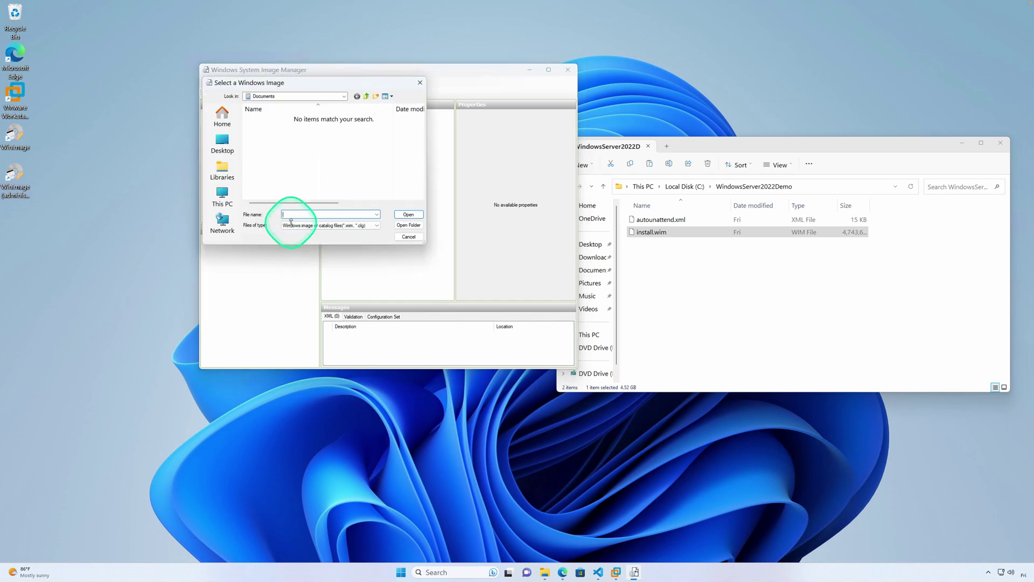
drag(314, 85, 472, 85)
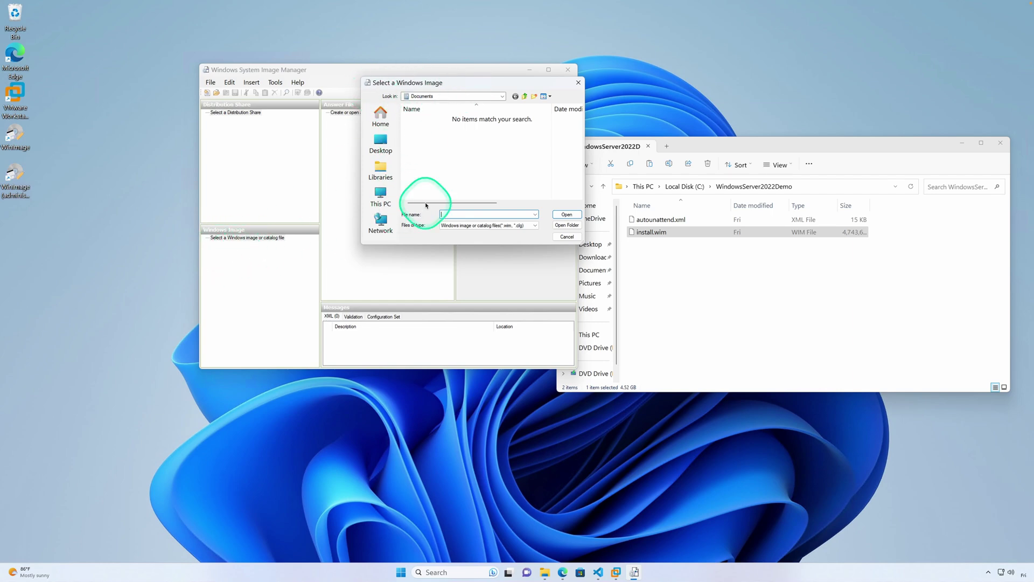
click(380, 197)
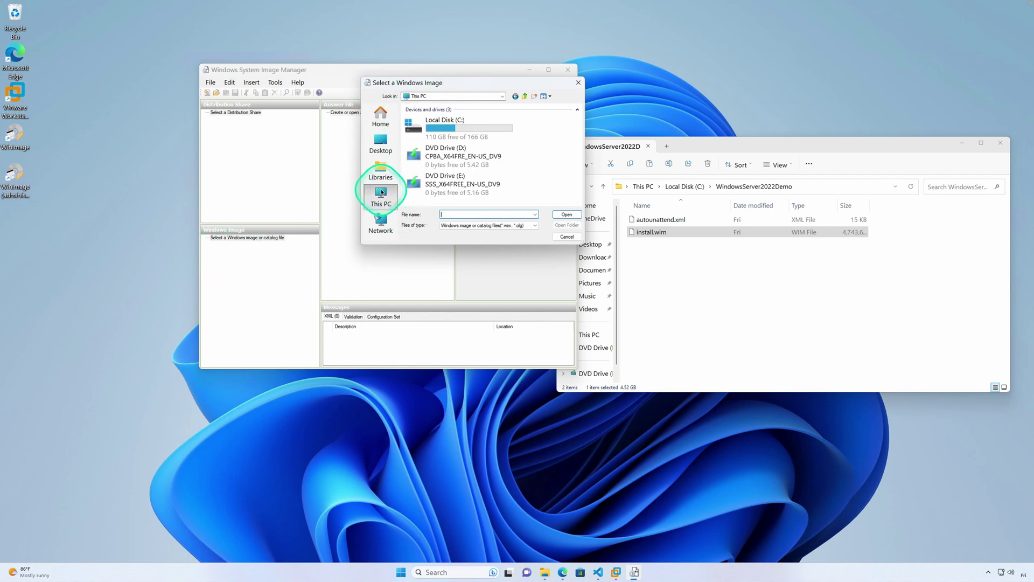
double_click(445, 122)
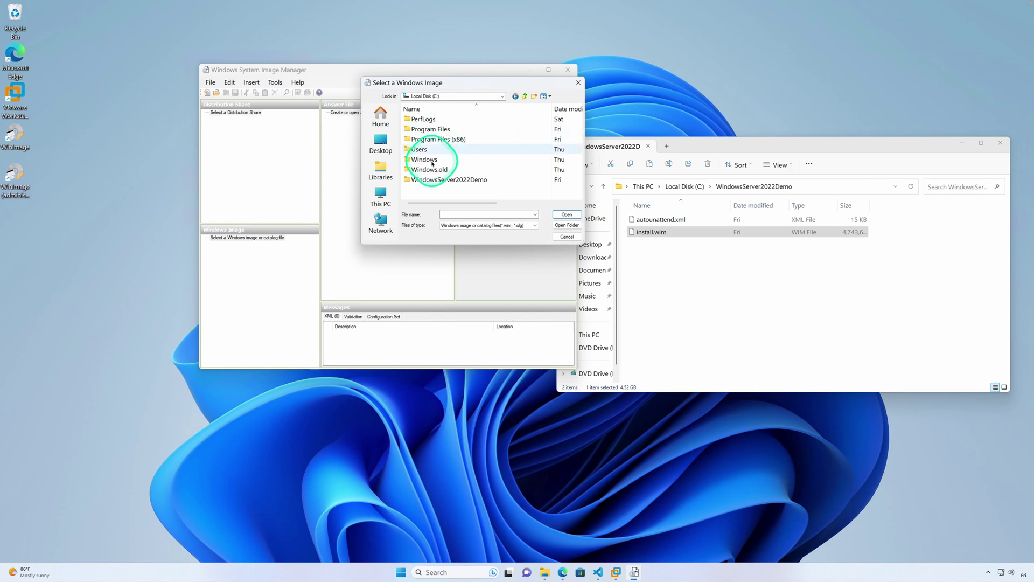
double_click(427, 181)
click(424, 121)
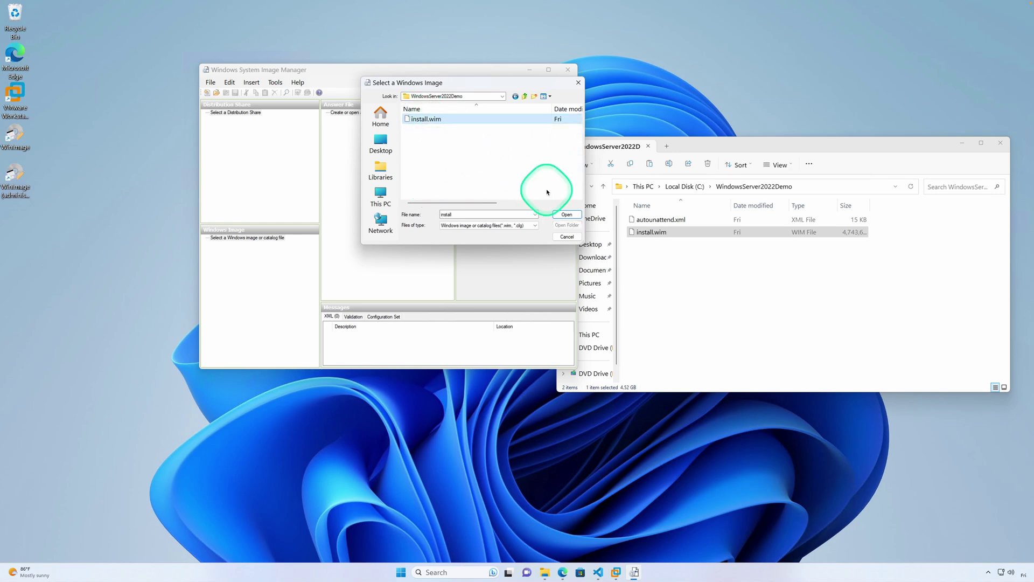
click(566, 213)
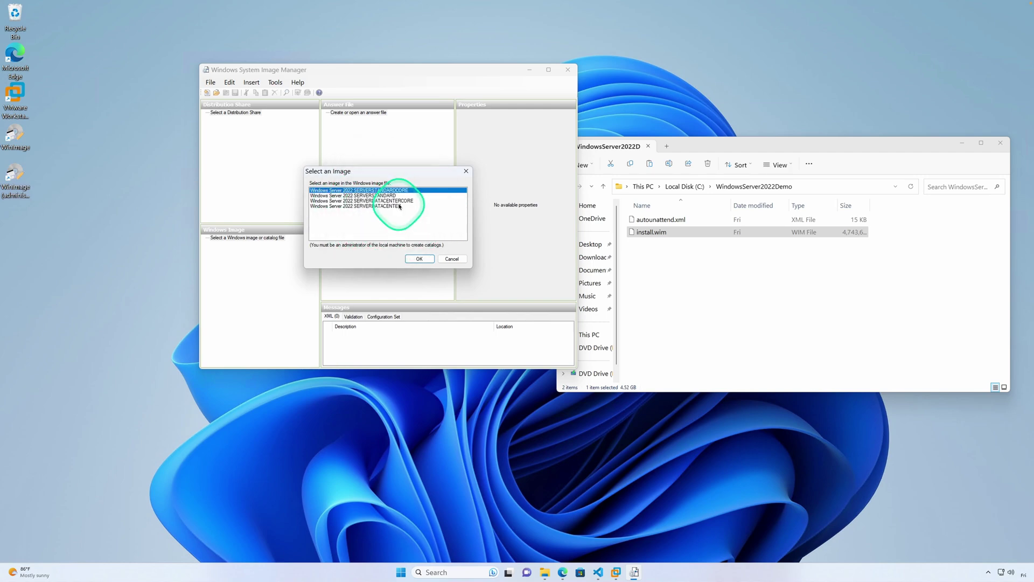
Step: Choose the Windows Server 2022 SERVERSTANDARD image and allow the elevated process to create its catalog file
click(376, 195)
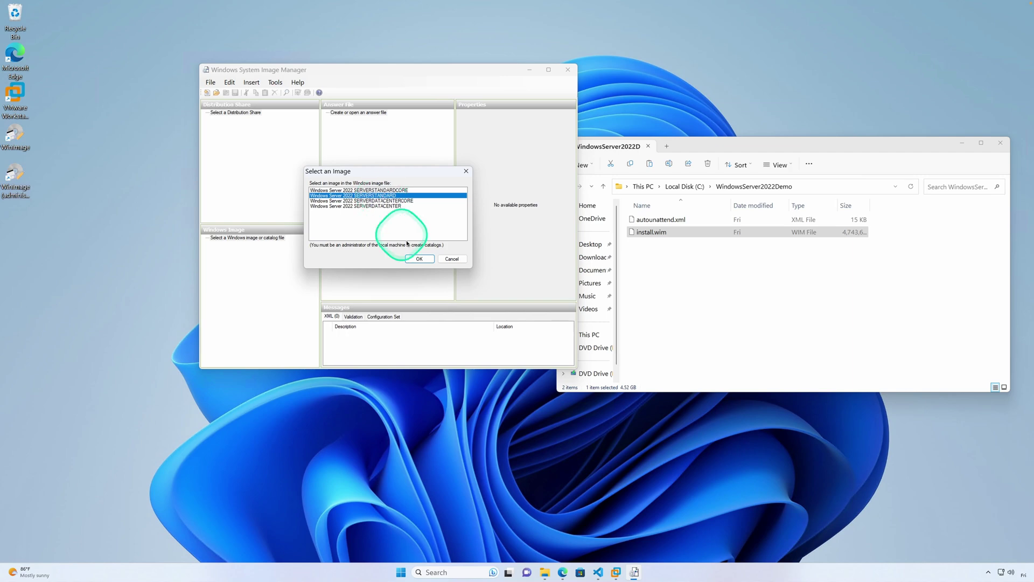
click(420, 259)
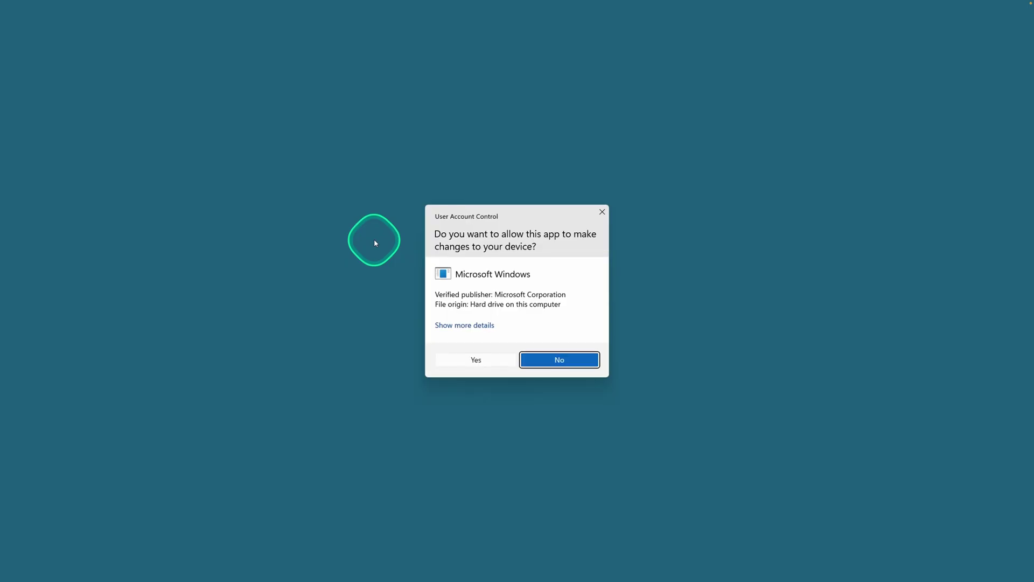
click(464, 353)
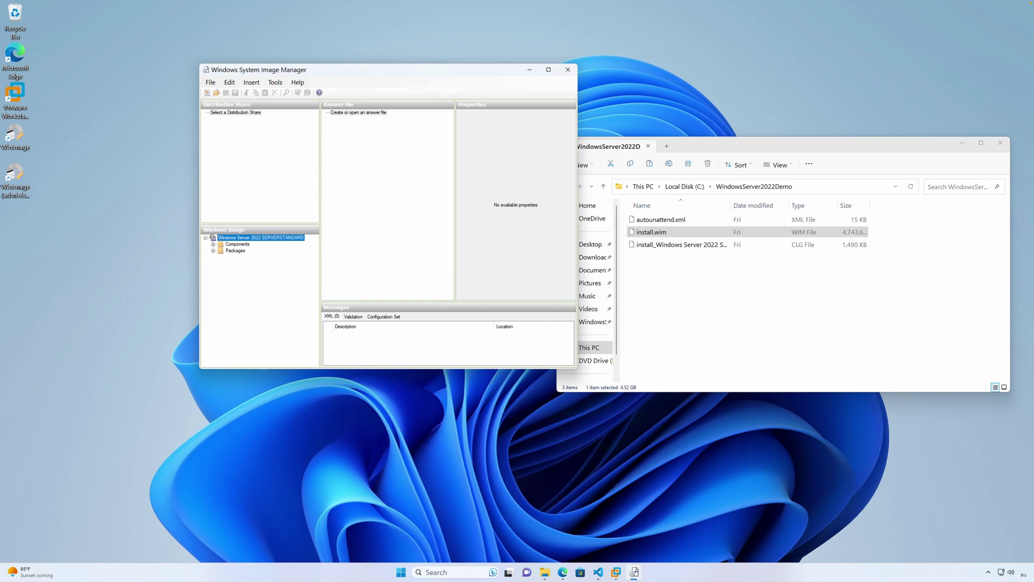
Step: Open autounattend.xml from the WindowsServer2022Demo folder as the answer file
drag(364, 73, 349, 74)
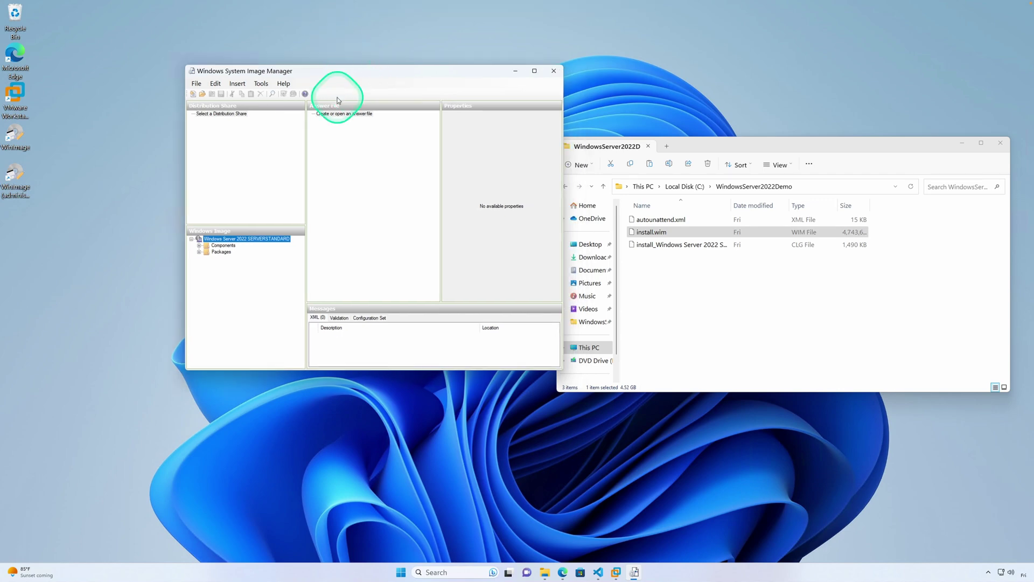
click(220, 114)
click(344, 114)
right_click(345, 116)
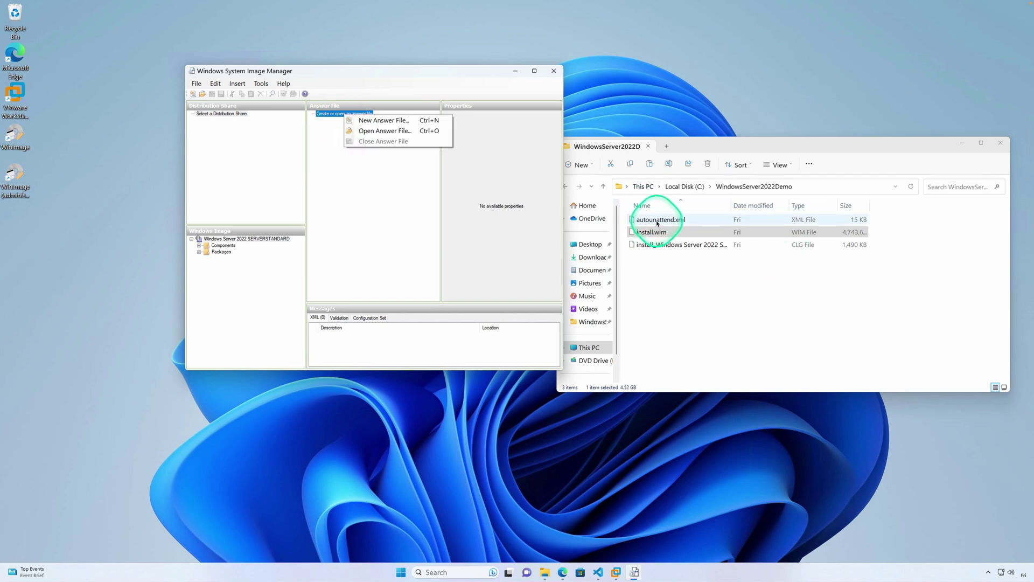
click(406, 134)
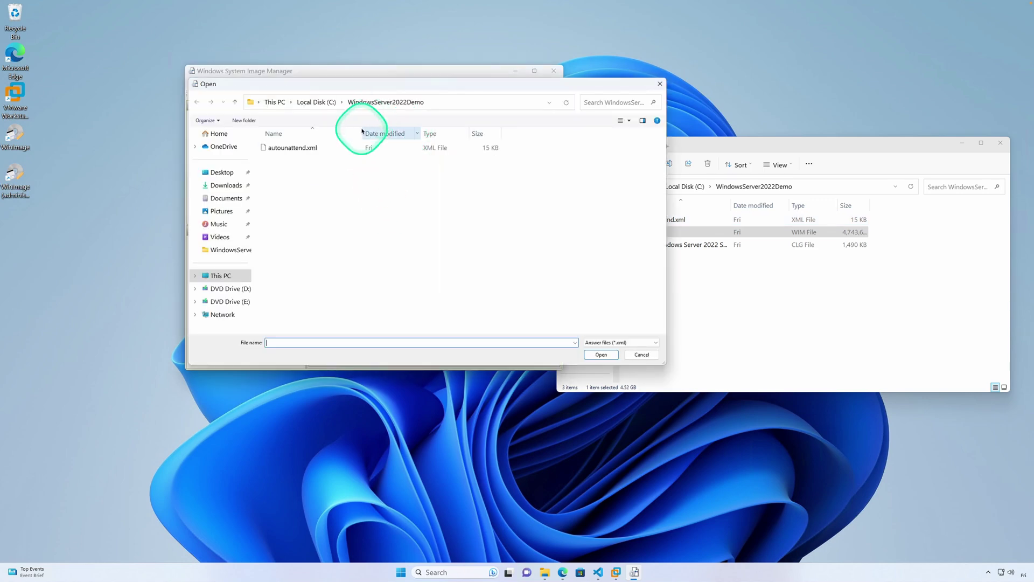
click(285, 149)
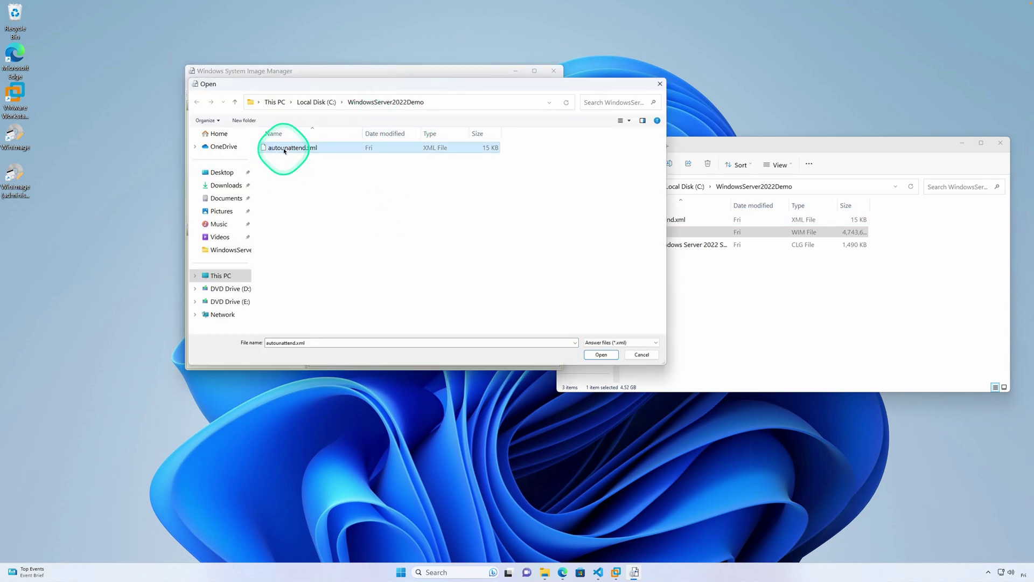
click(602, 355)
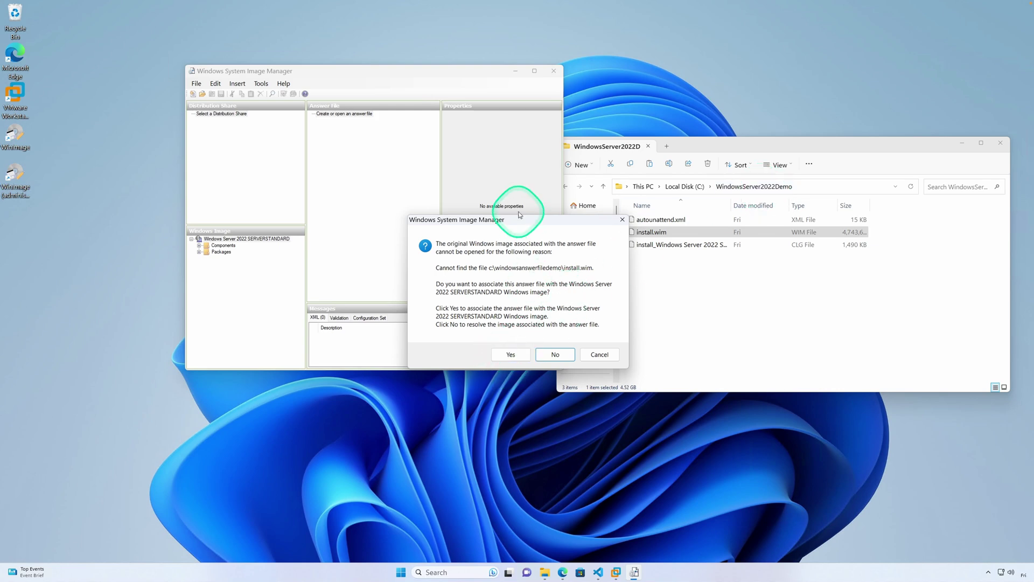
Step: Open autounattend.xml from File Explorer in Visual Studio Code, allowing untrusted files and remembering the decision for all workspaces
drag(524, 220, 358, 234)
click(654, 233)
click(667, 221)
right_click(668, 222)
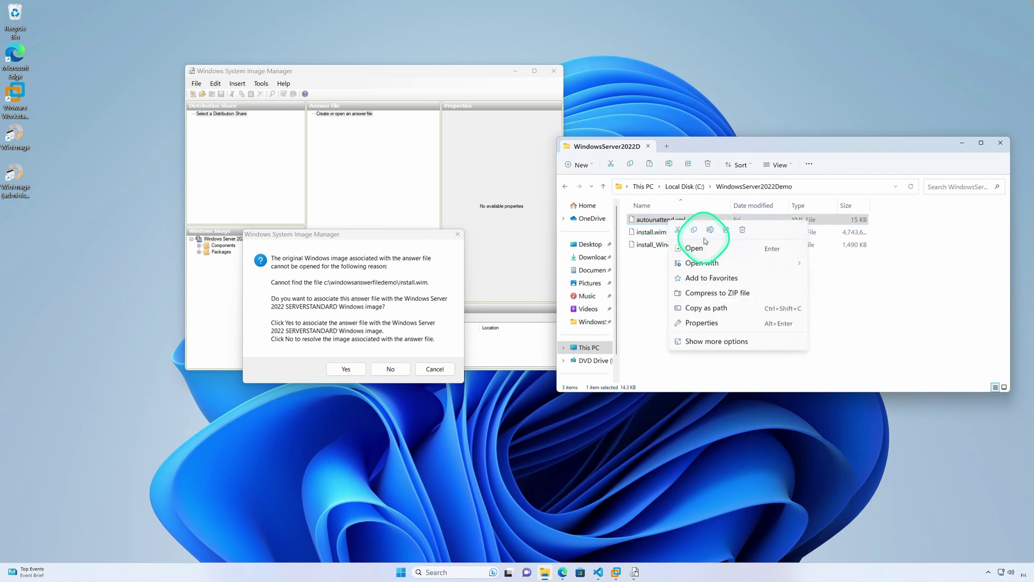
mouse_move(738, 263)
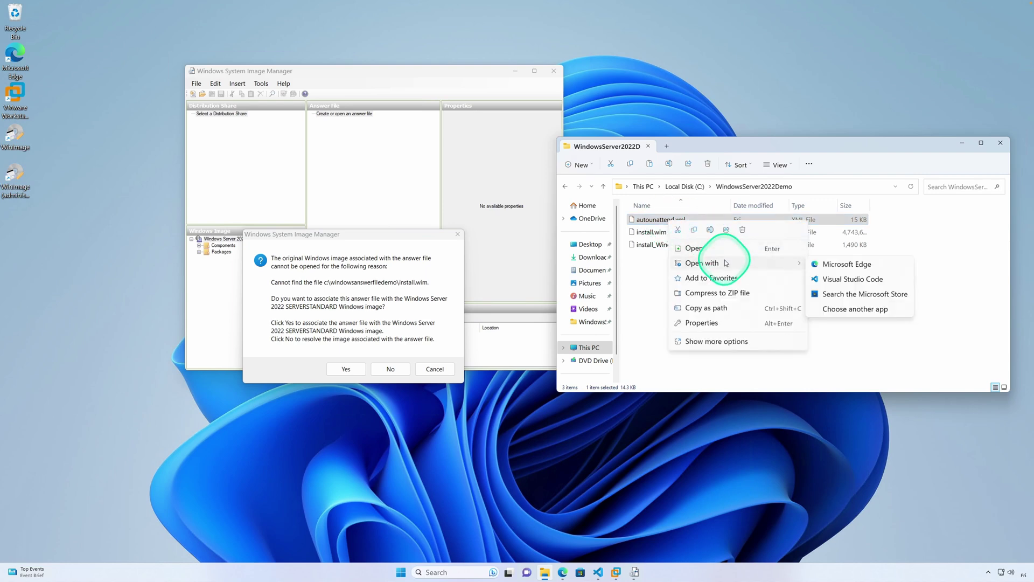
click(859, 278)
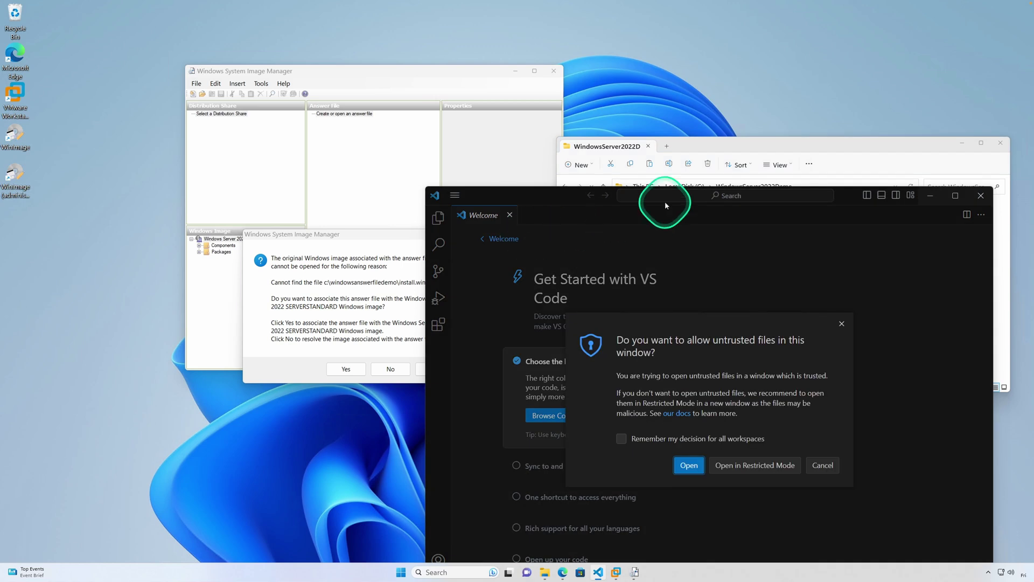
click(623, 439)
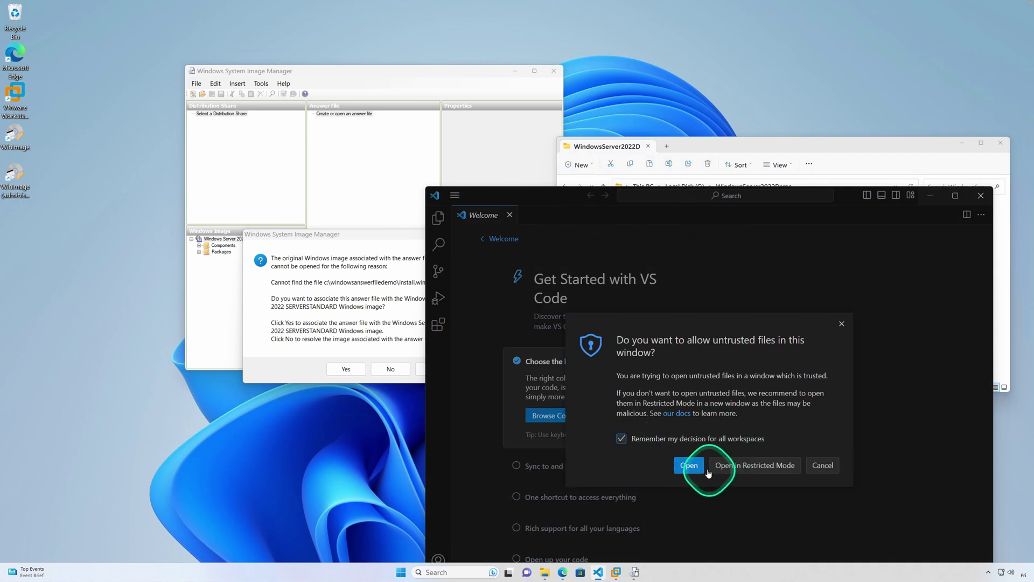
click(688, 465)
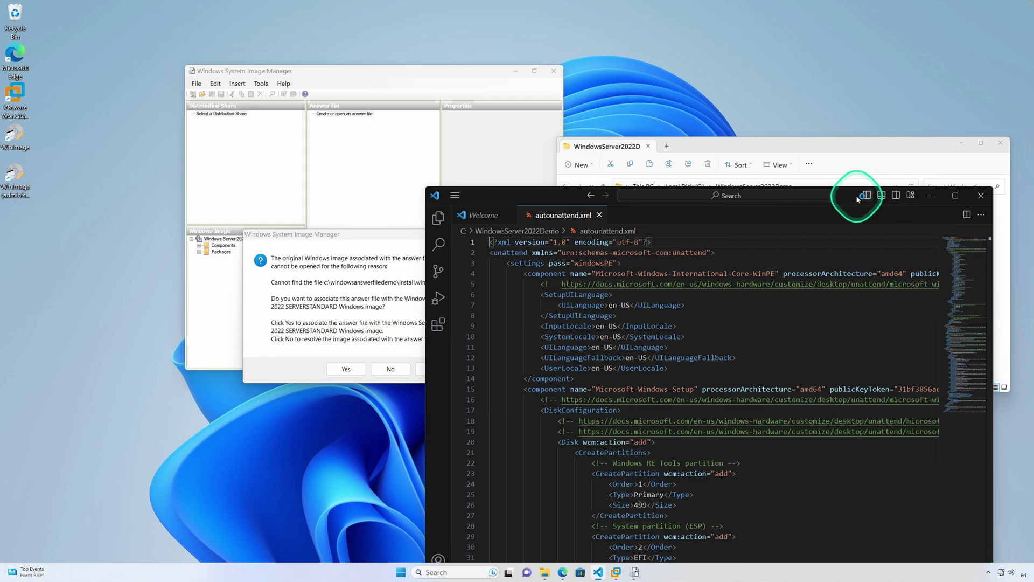
Step: Maximize the editor window and examine the offlineImage source path at the end of autounattend.xml
drag(853, 200, 541, 78)
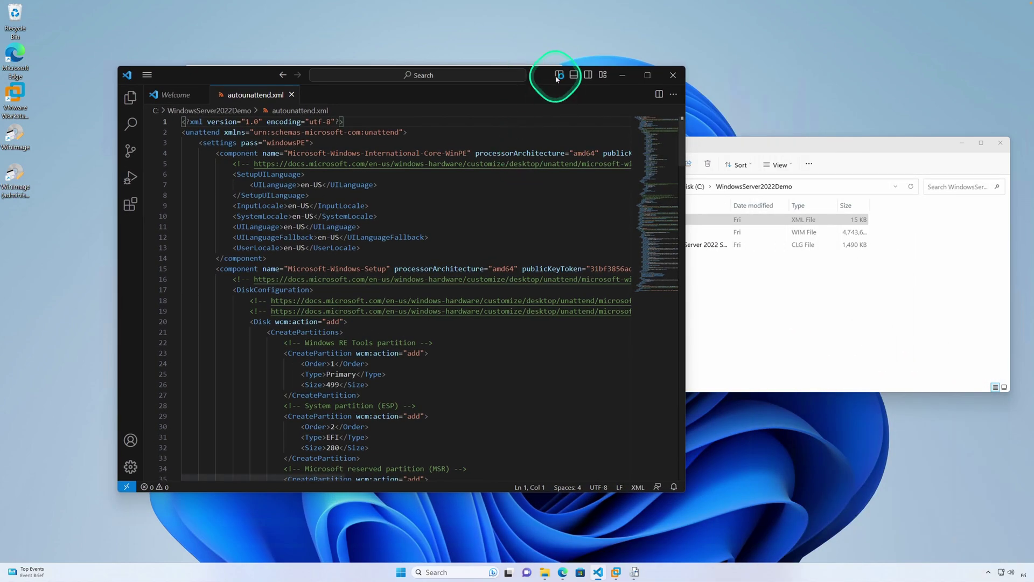
click(648, 75)
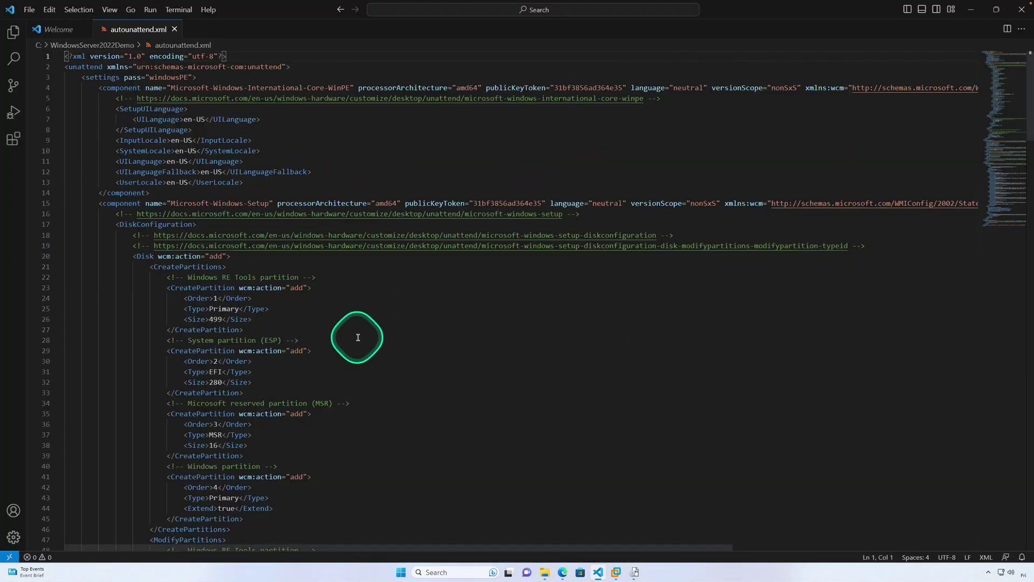
scroll(357, 337, down, 20)
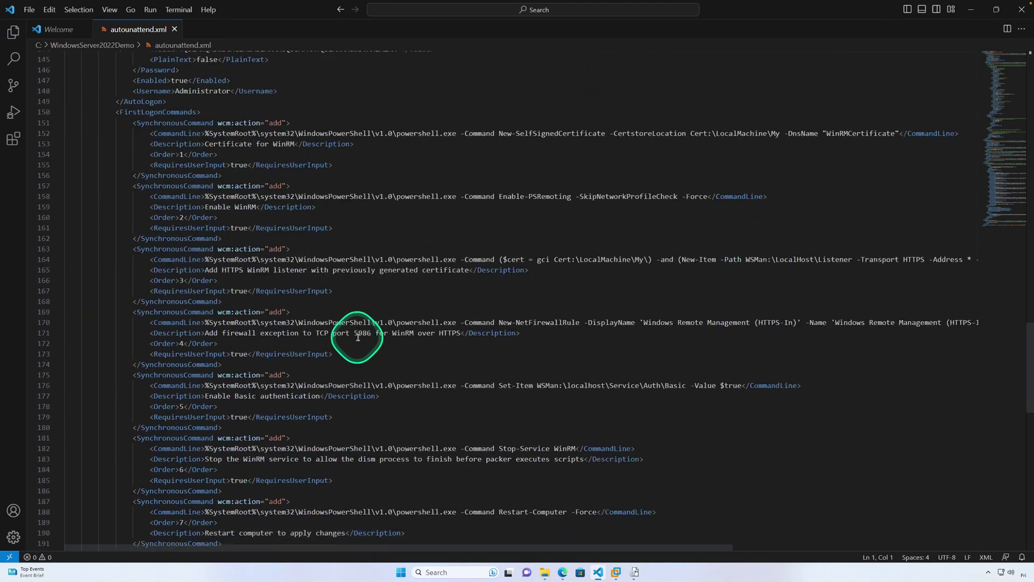
scroll(358, 338, up, 2)
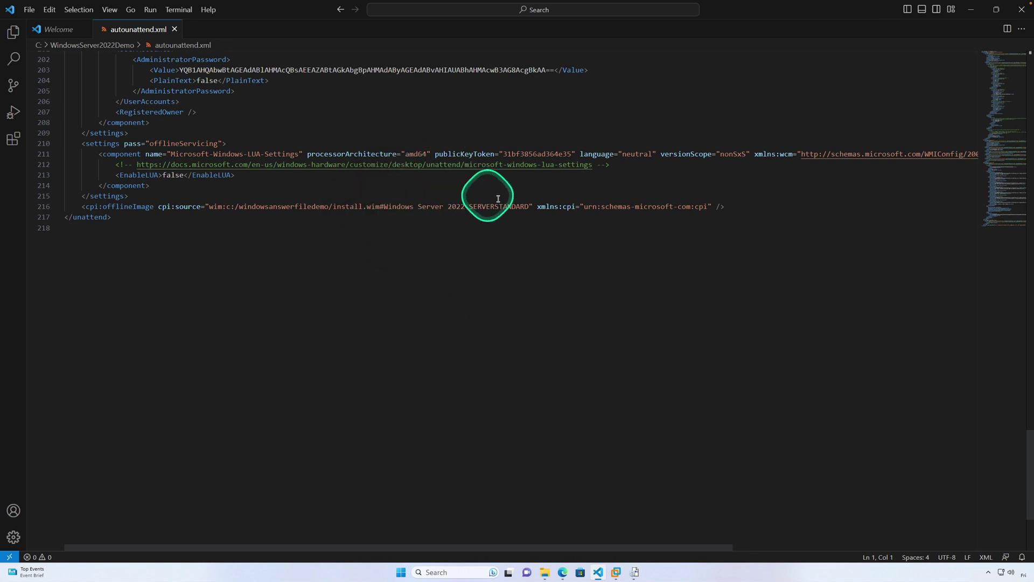
Step: Return to Windows System Image Manager, associate the answer file with the Windows Server 2022 SERVERSTANDARD image, and maximize the window
click(974, 15)
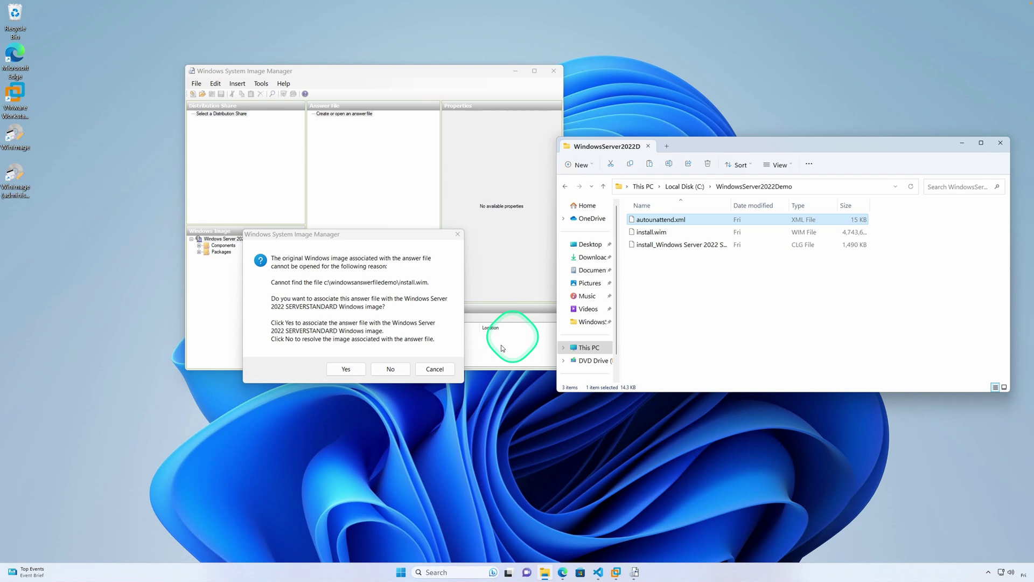
click(341, 370)
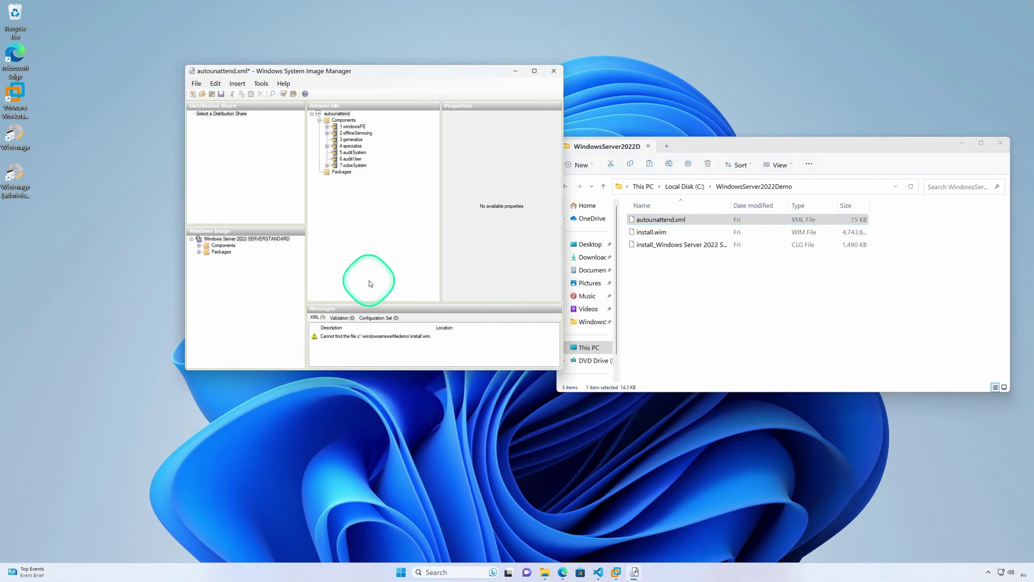
click(534, 71)
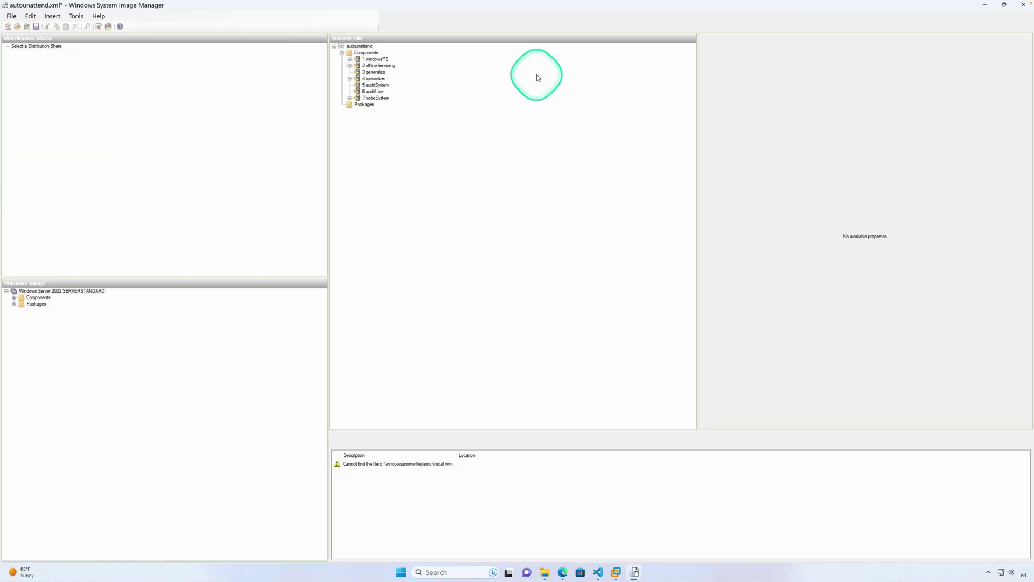
Step: Expand the Components of the Windows Server 2022 SERVERSTANDARD image and look through the available components
click(15, 298)
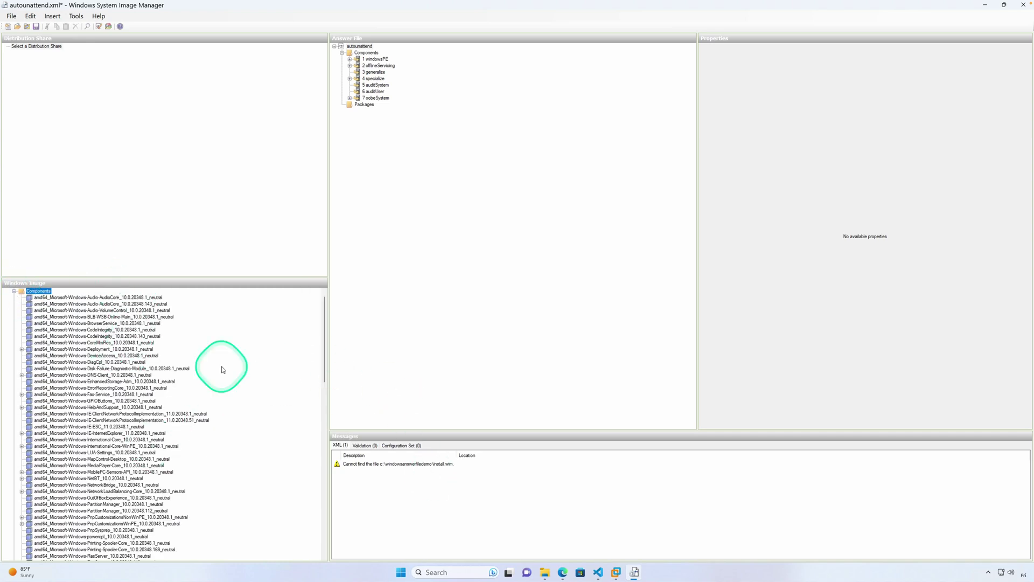
scroll(135, 385, down, 20)
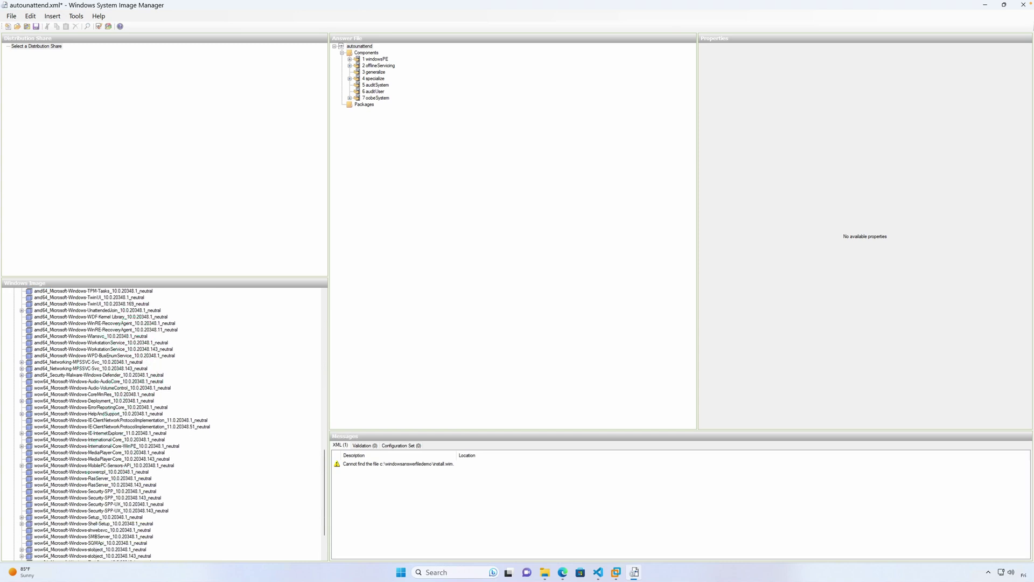
scroll(103, 391, down, 3)
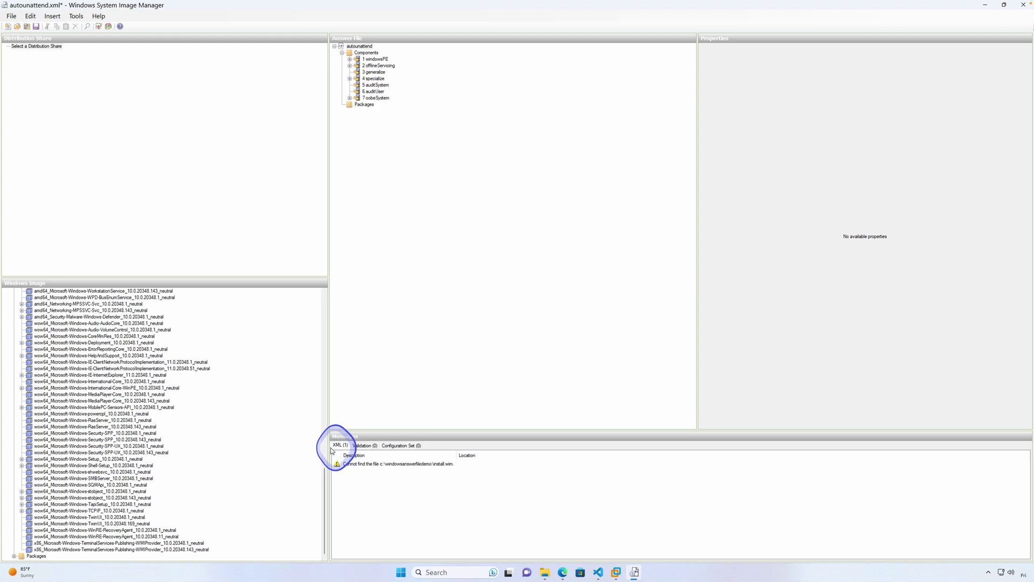
scroll(322, 407, up, 5)
scroll(321, 407, up, 20)
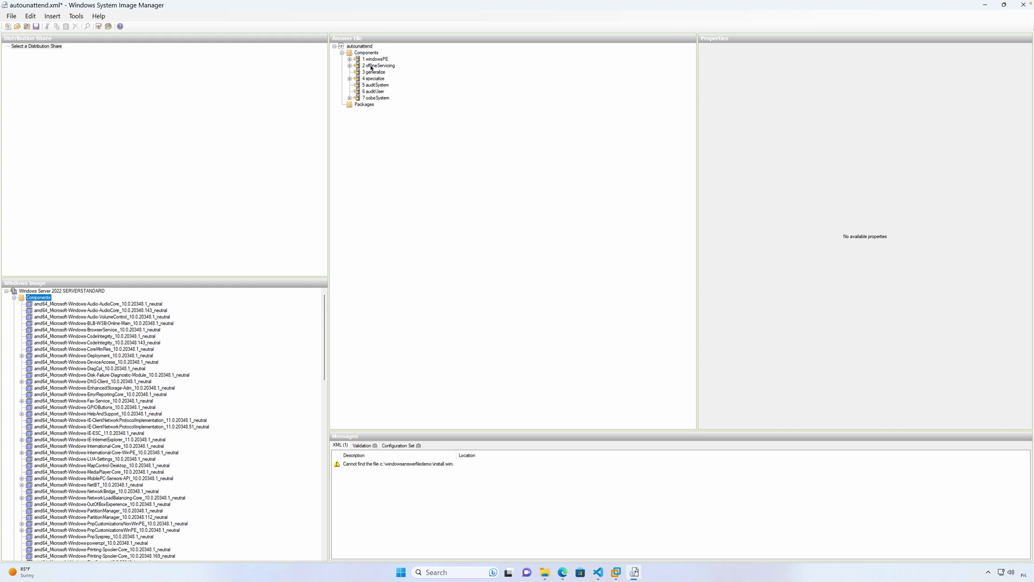
Step: Examine the International-Core-WinPE language settings and the Windows-Setup component under the answer file's windowsPE pass
double_click(375, 60)
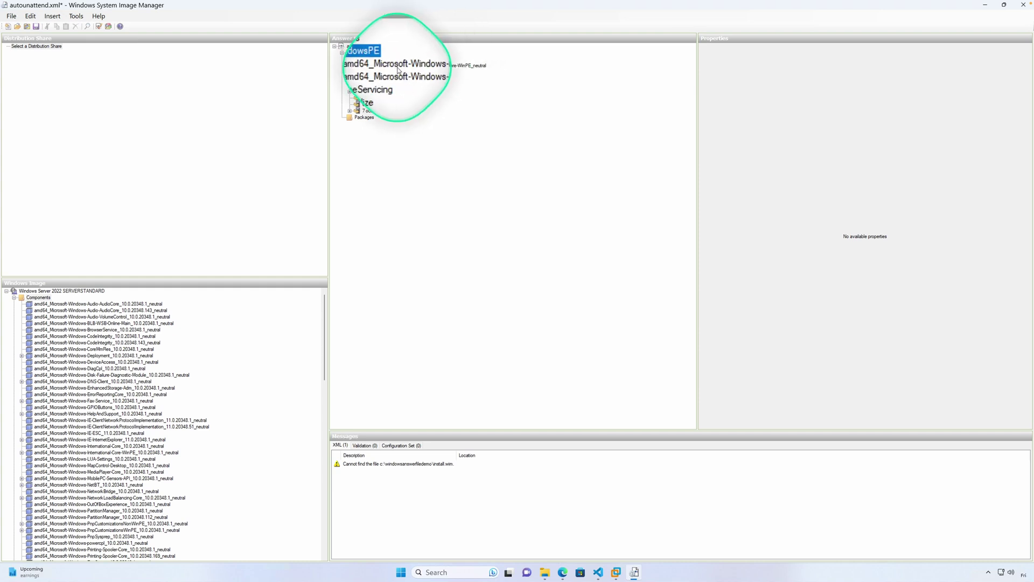
click(467, 66)
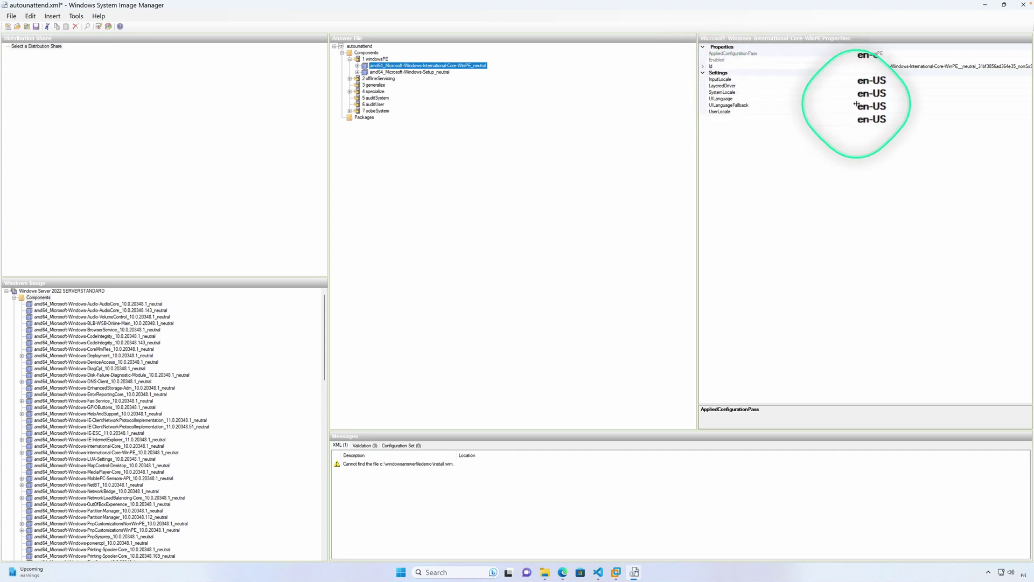
double_click(365, 72)
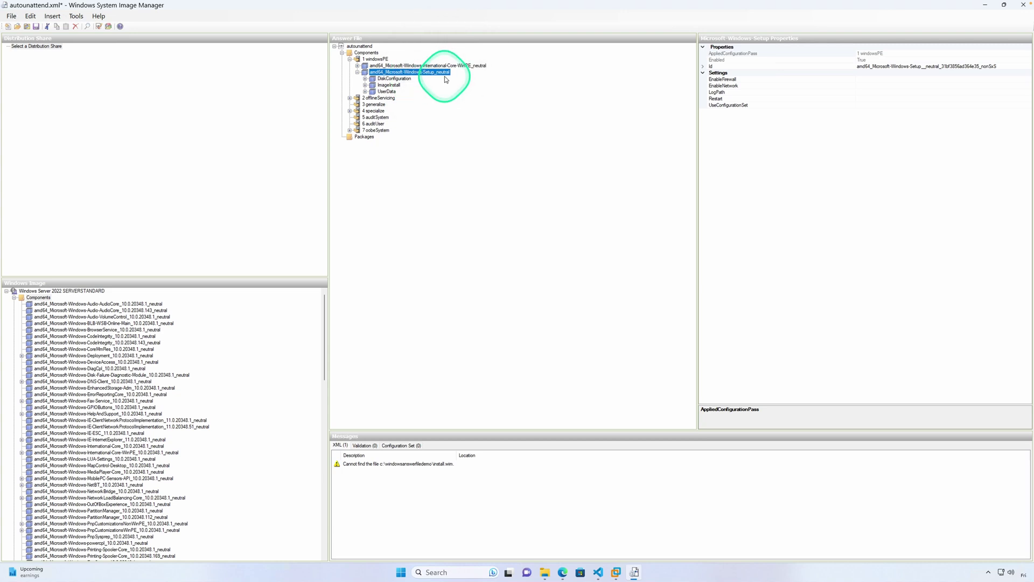
Step: Examine the DiskConfiguration settings and the properties of the disk with DiskID 0, expanding its partition entries
click(386, 79)
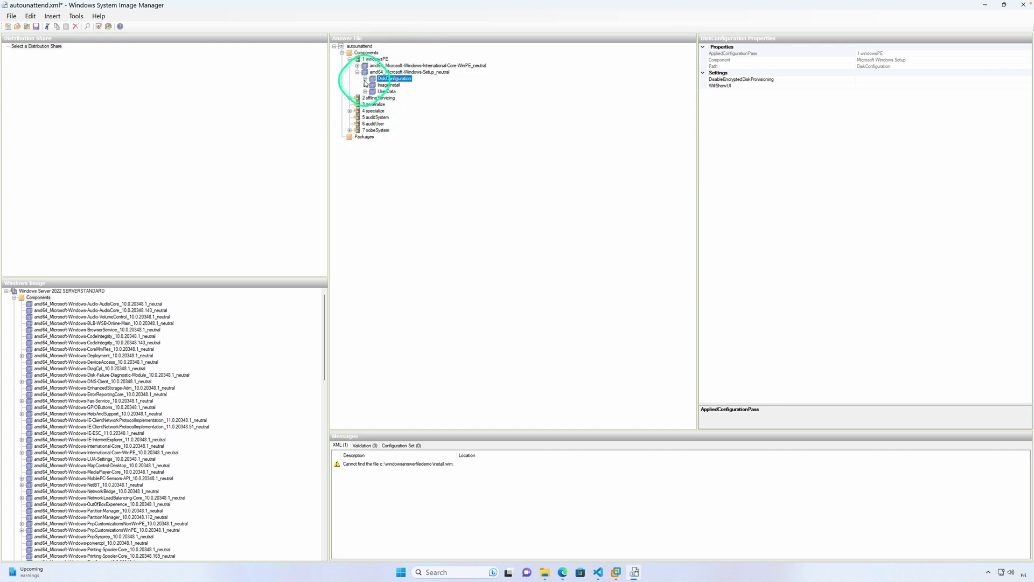
click(365, 78)
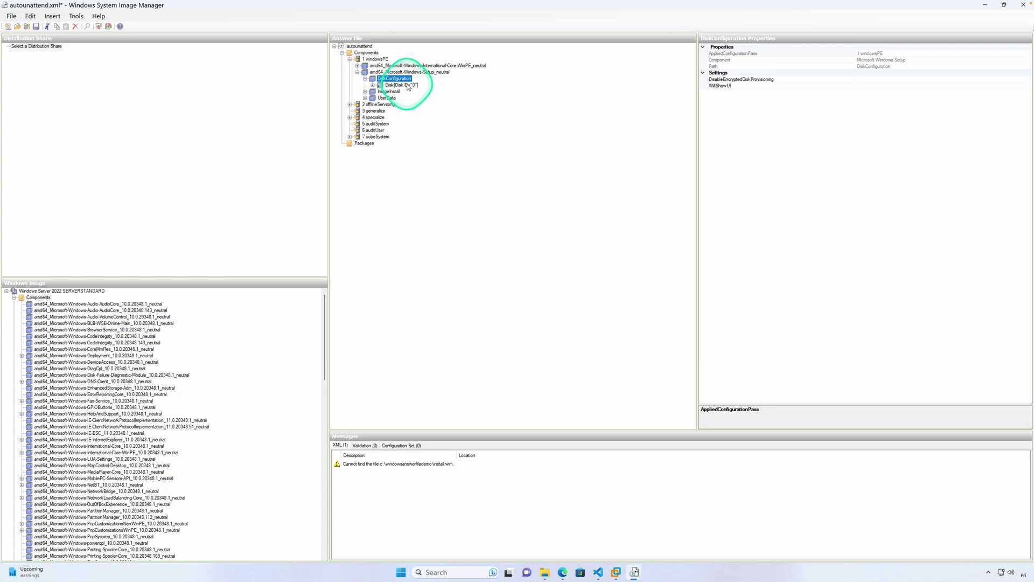
click(391, 86)
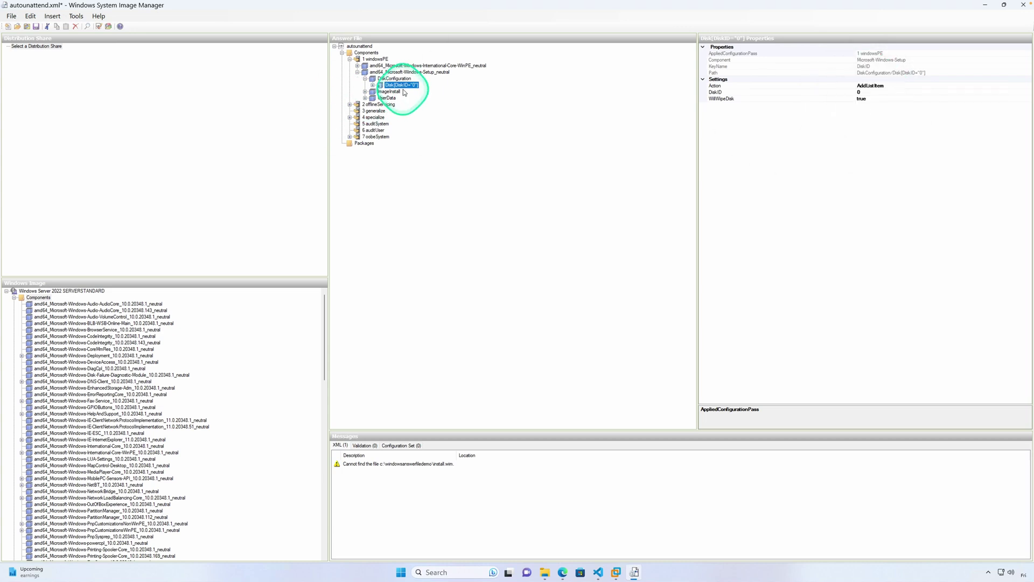
click(373, 85)
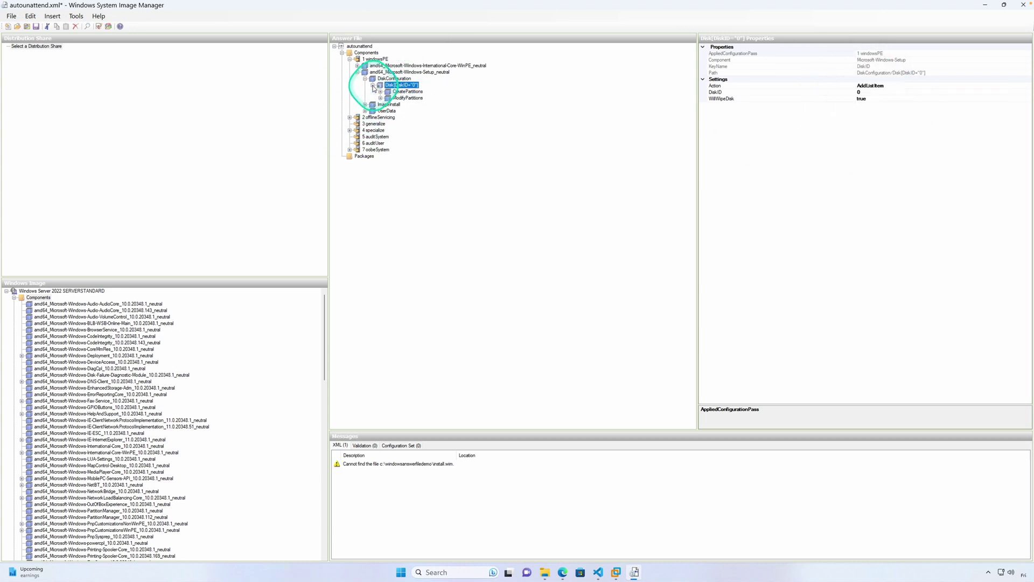
Step: Examine the order, size, type and extend settings of the four CreatePartition entries for disk 0
click(405, 92)
click(380, 91)
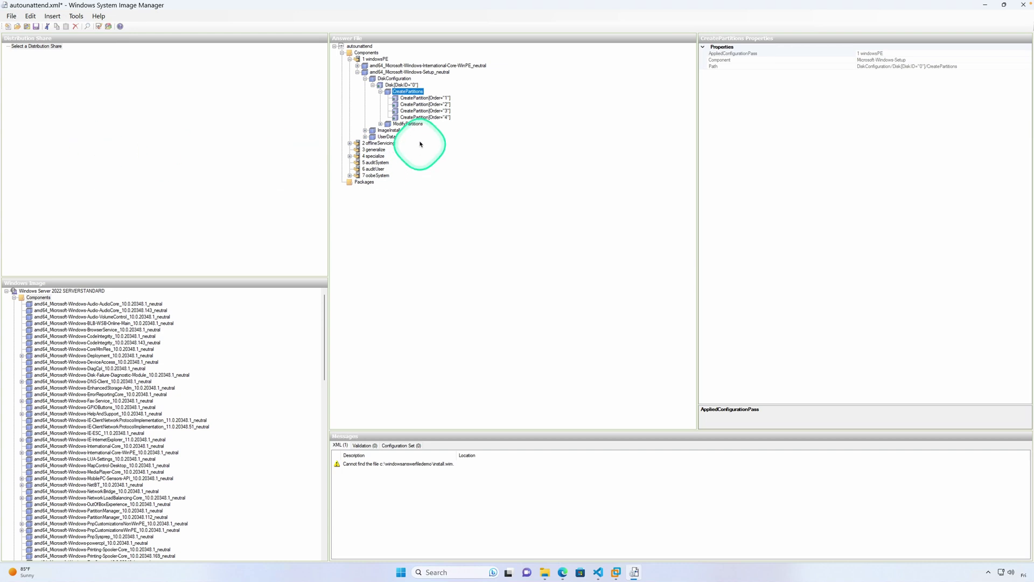
click(425, 98)
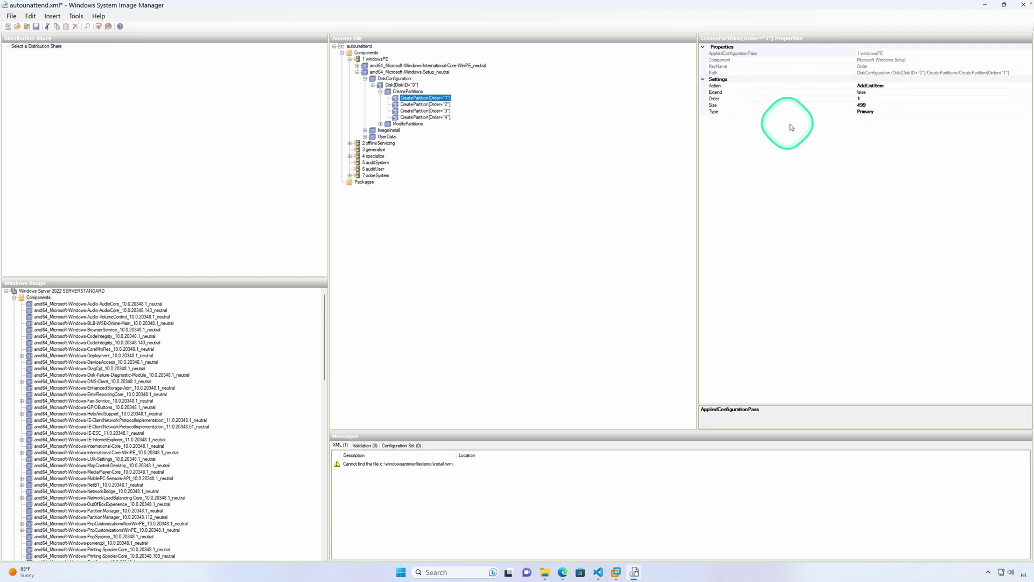
click(425, 104)
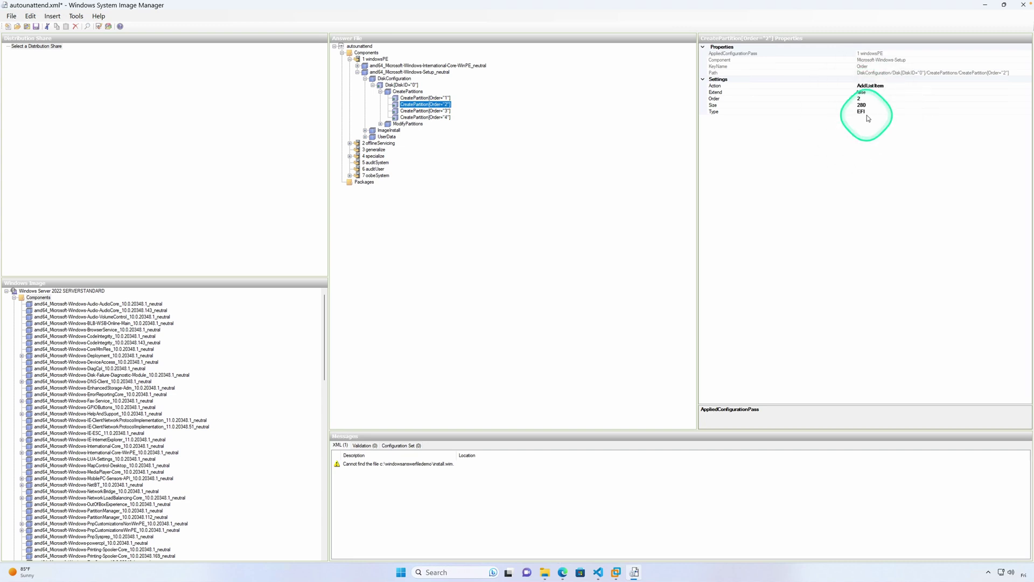
click(431, 98)
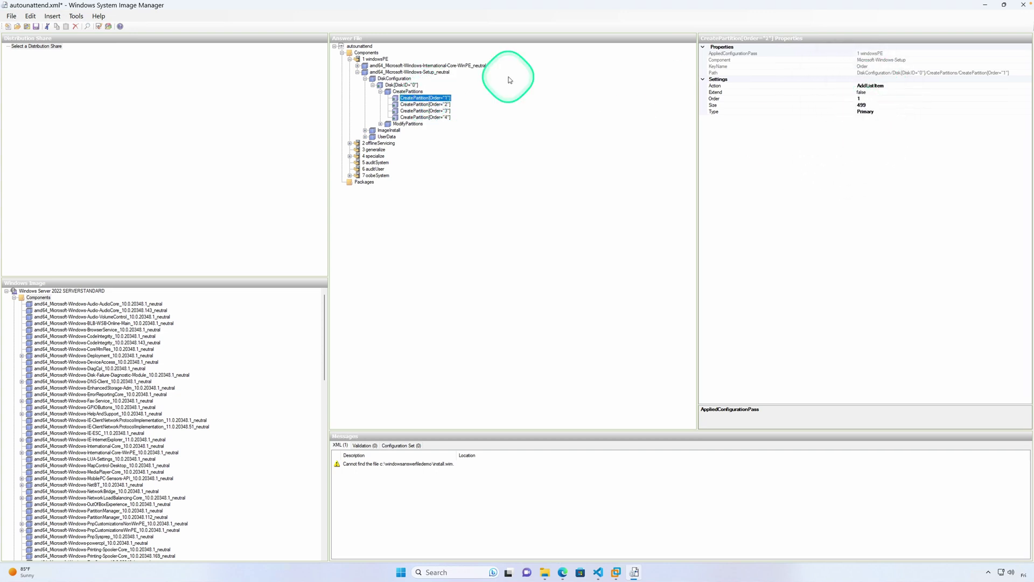
click(440, 105)
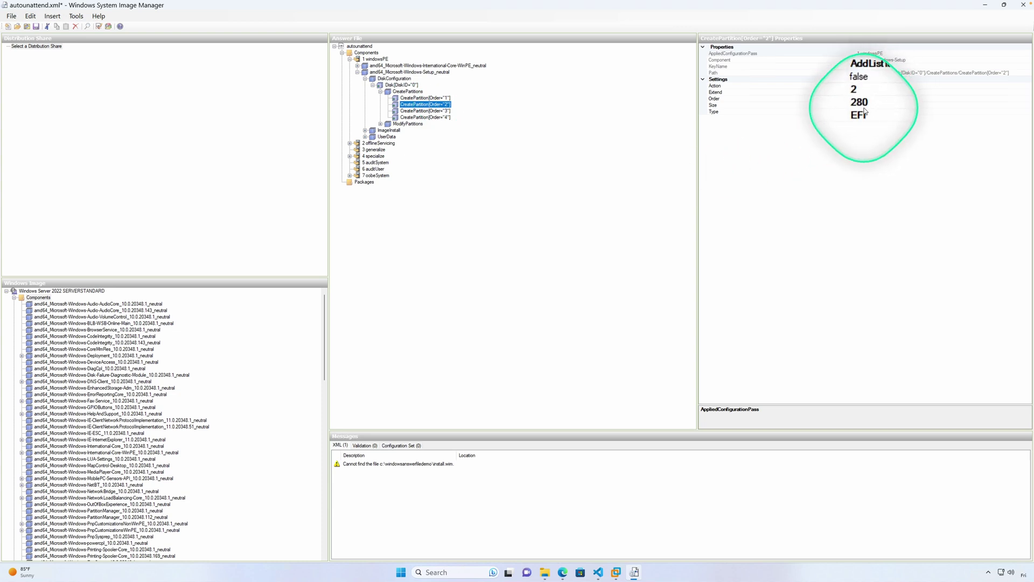
click(434, 111)
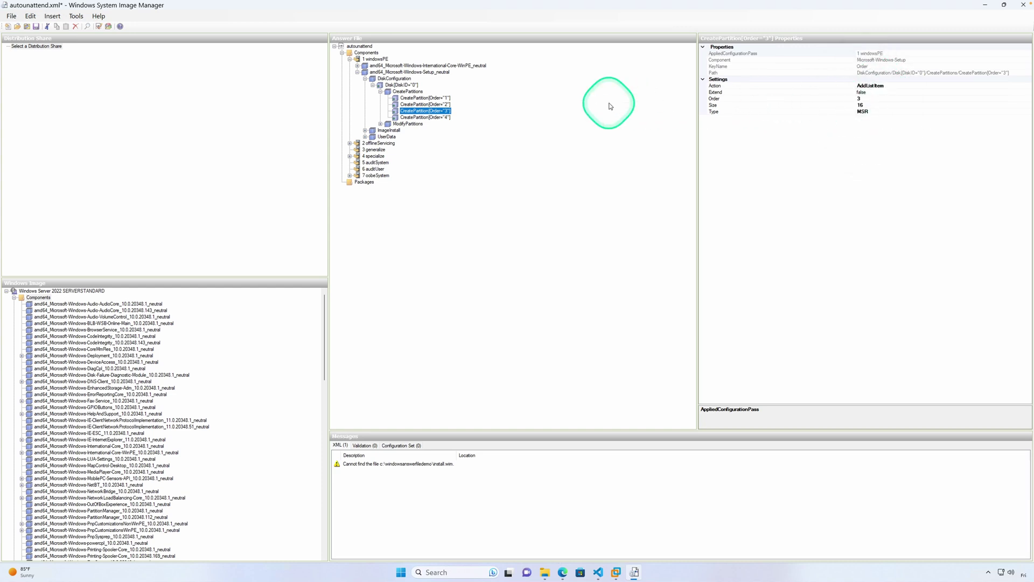
click(426, 117)
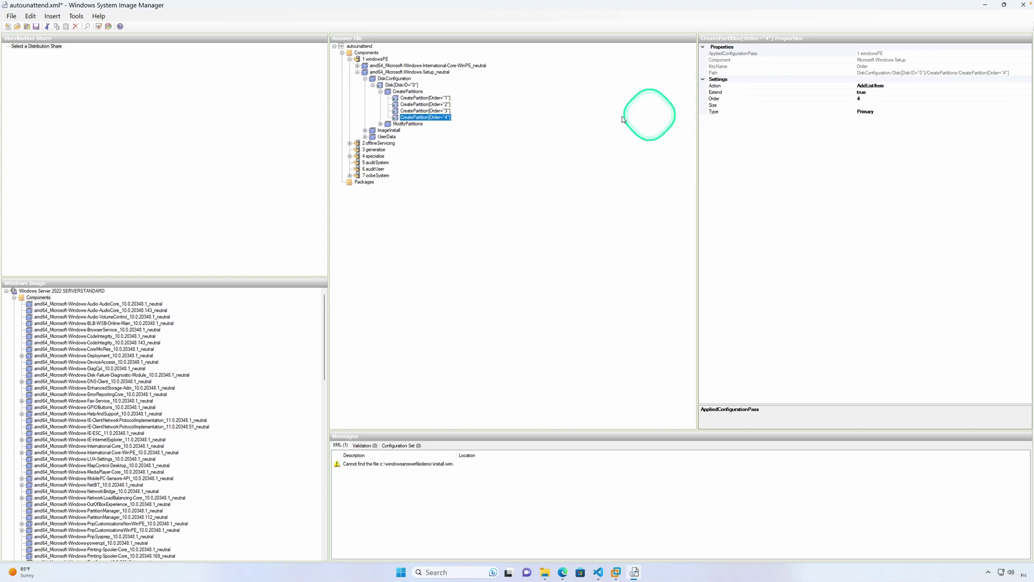
Step: Examine the first ModifyPartition entry and check the UEFI/GPT partition types on the TypeID documentation page in Microsoft Edge
click(381, 124)
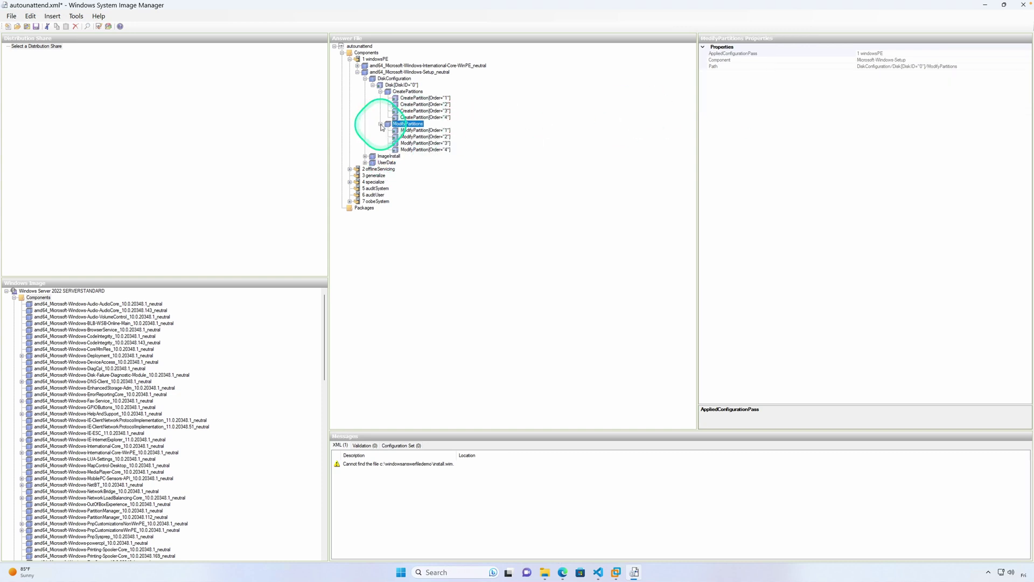
click(410, 130)
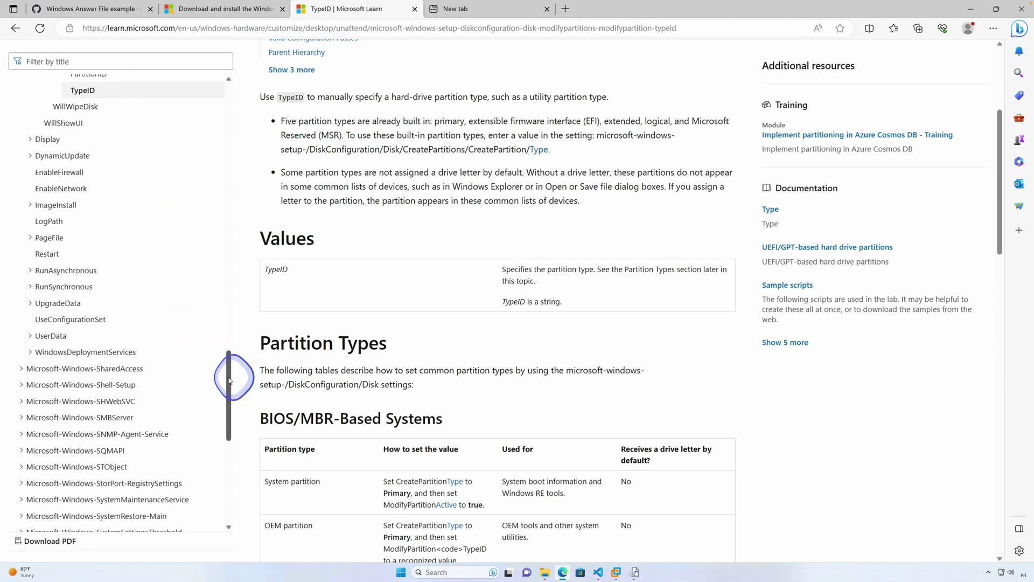
drag(230, 388, 230, 329)
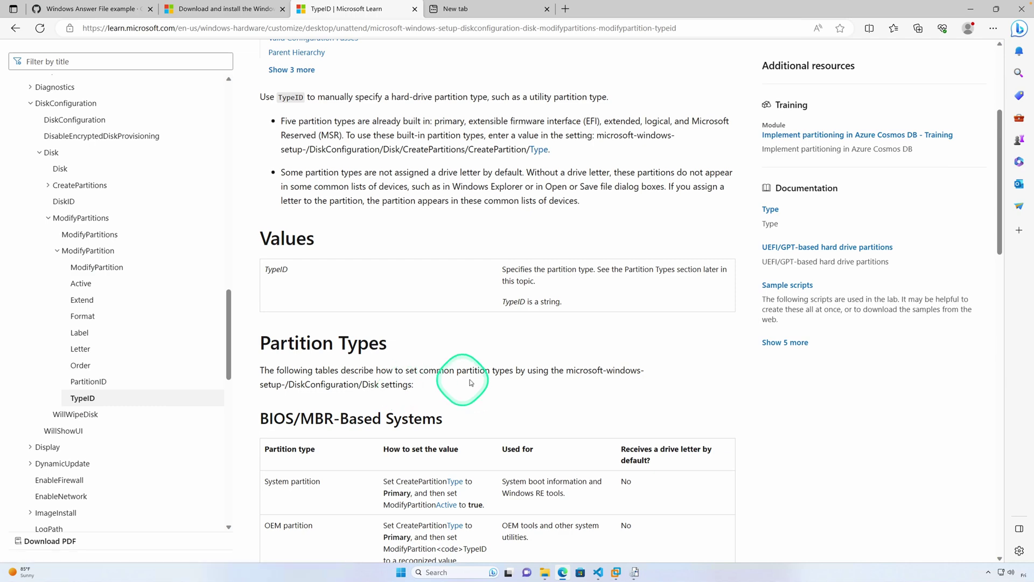
scroll(478, 377, down, 5)
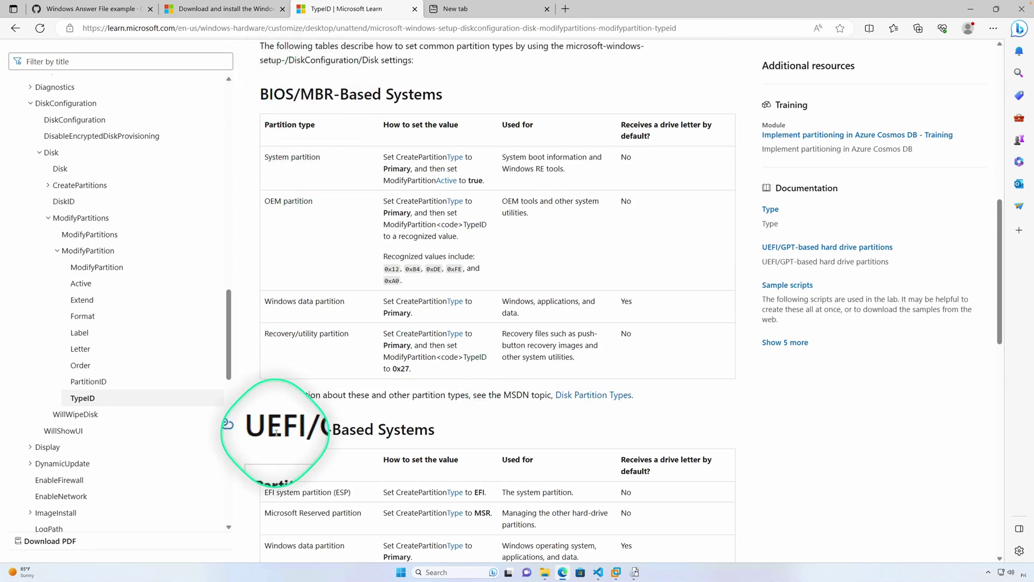
scroll(458, 418, down, 4)
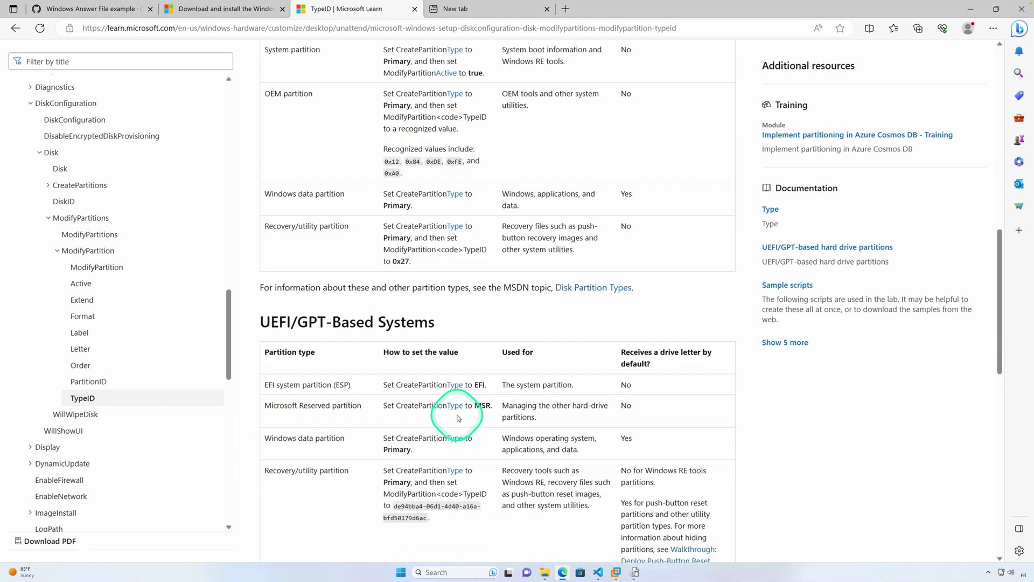
scroll(458, 418, down, 2)
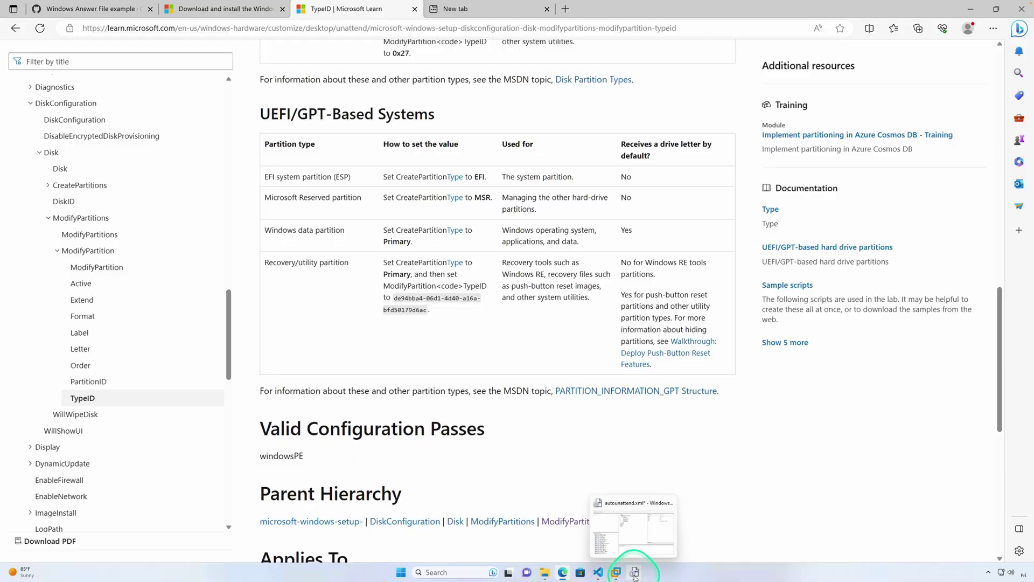
Step: Switch back to Windows System Image Manager and examine the format, label and letter settings of ModifyPartition entries 2, 3 and 4
click(634, 573)
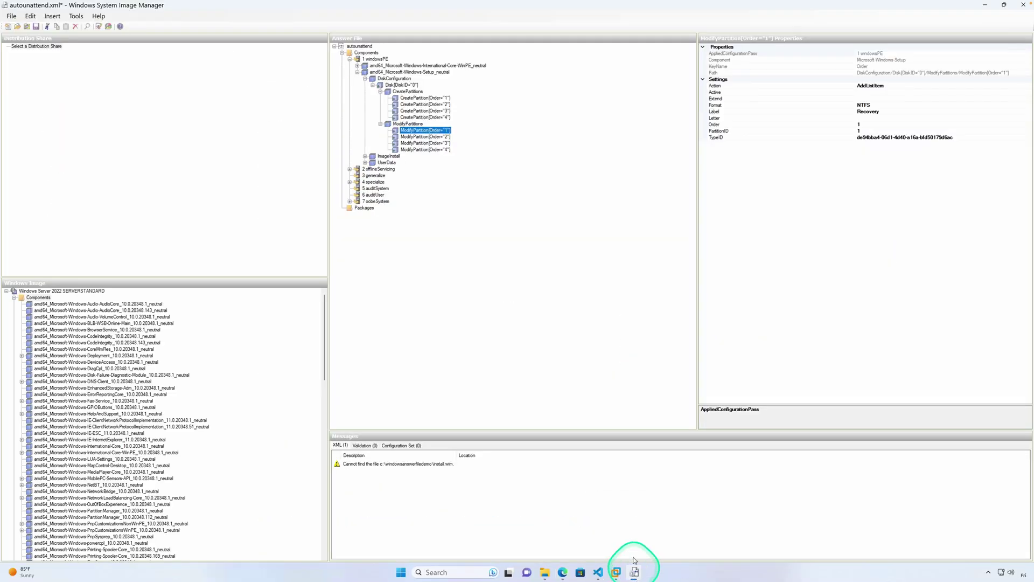
click(425, 137)
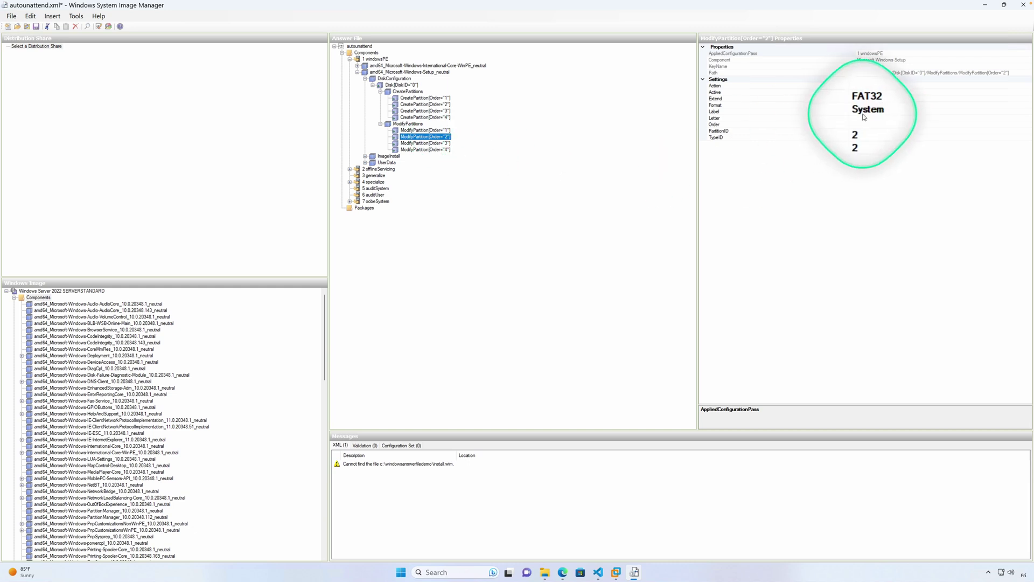
click(427, 150)
click(425, 143)
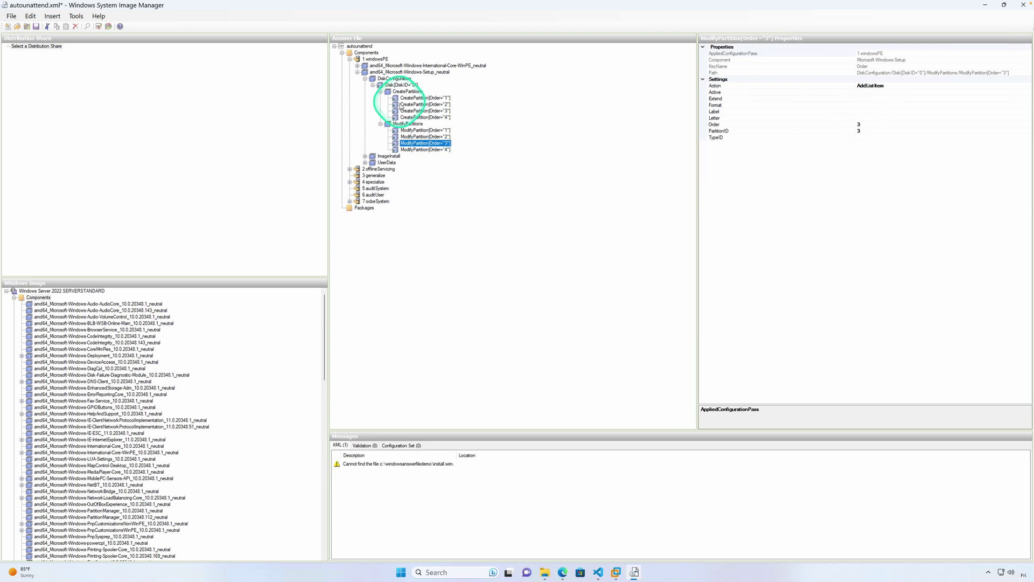
click(429, 150)
click(986, 159)
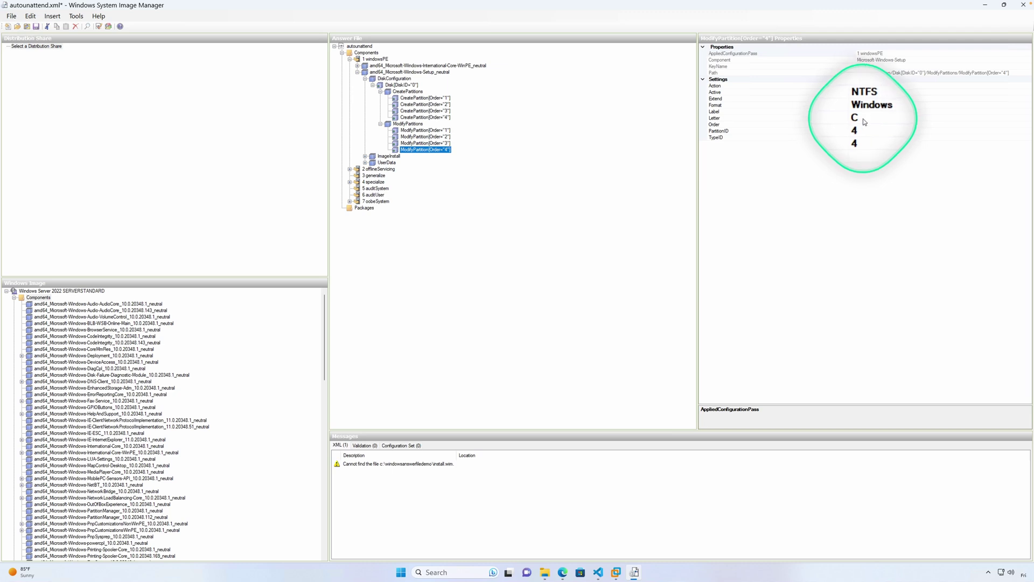
Step: Expand ImageInstall down to OSImage's InstallFrom and examine the /IMAGE/INDEX MetaData entry
click(382, 157)
double_click(382, 157)
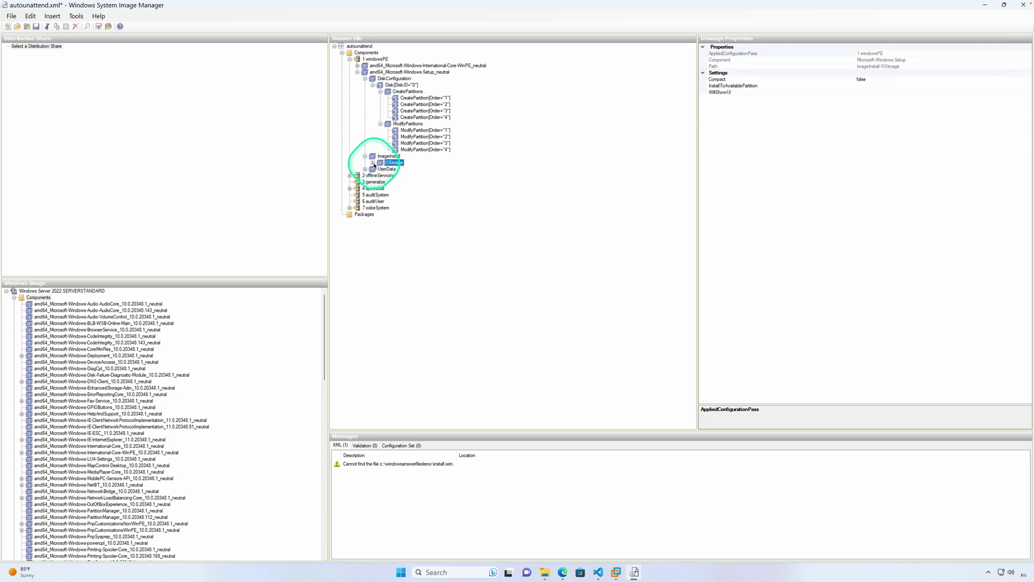
double_click(387, 162)
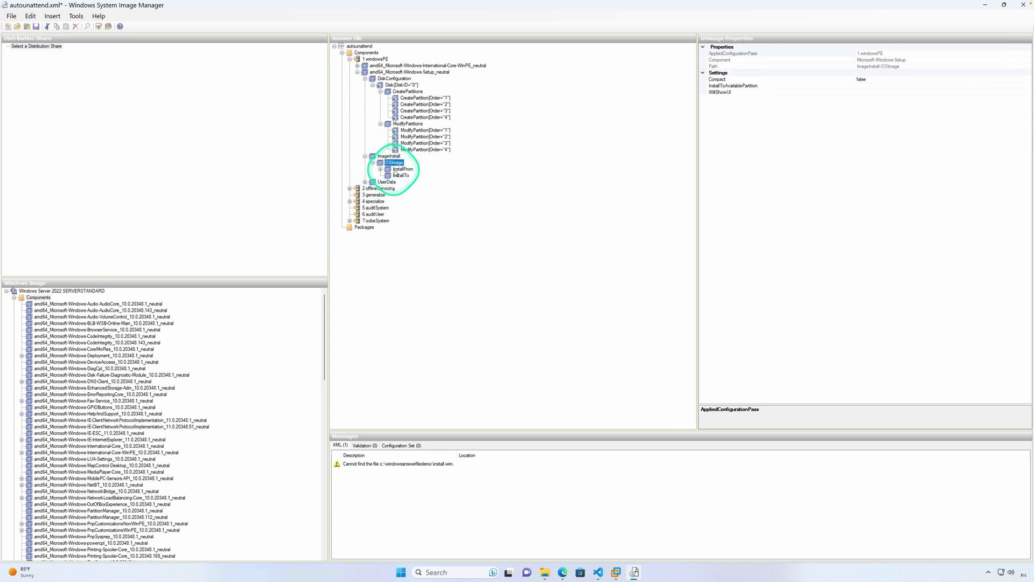
click(397, 170)
click(381, 170)
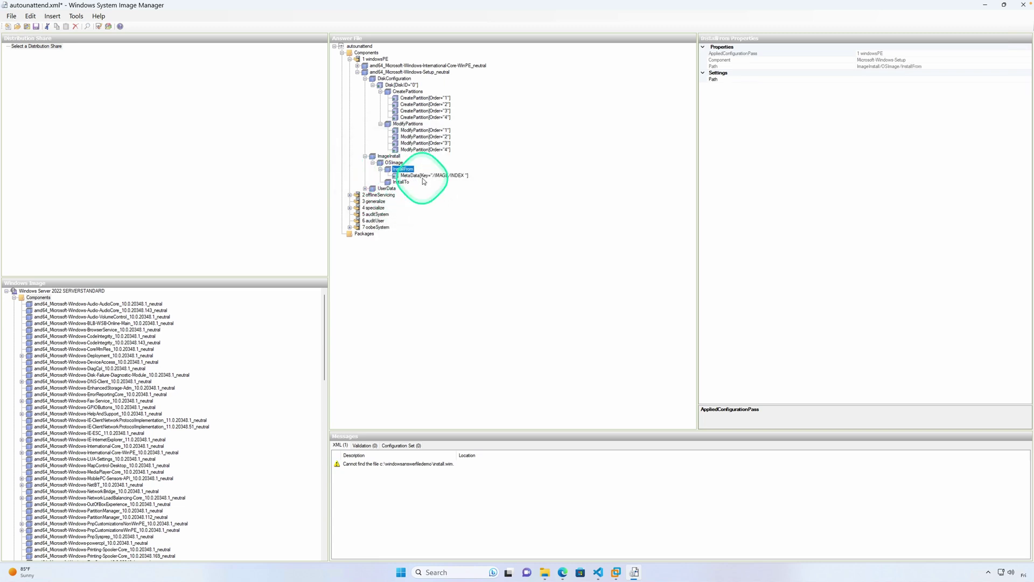
click(426, 176)
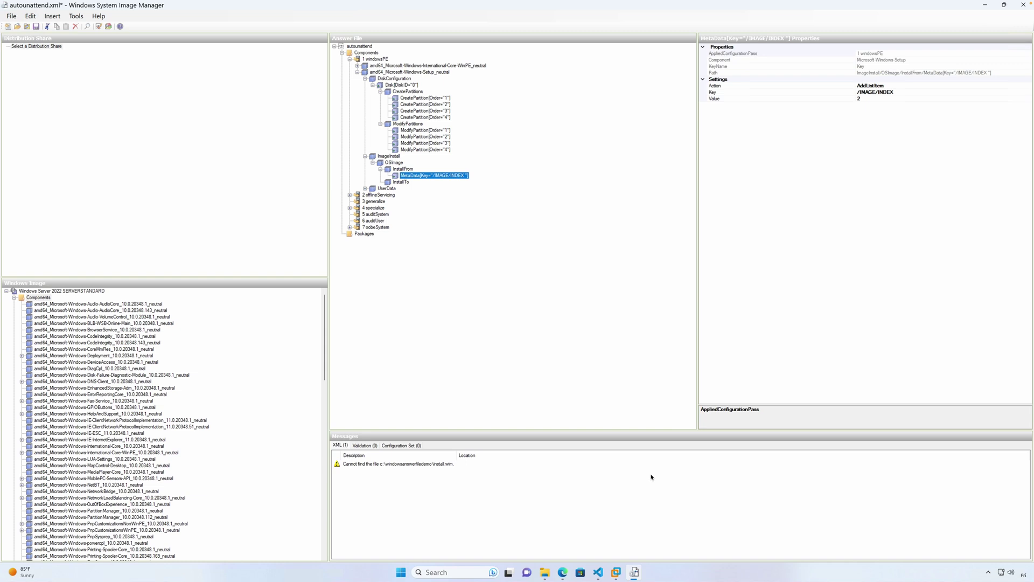
Step: Open Windows PowerShell as administrator and approve the elevation request
click(429, 572)
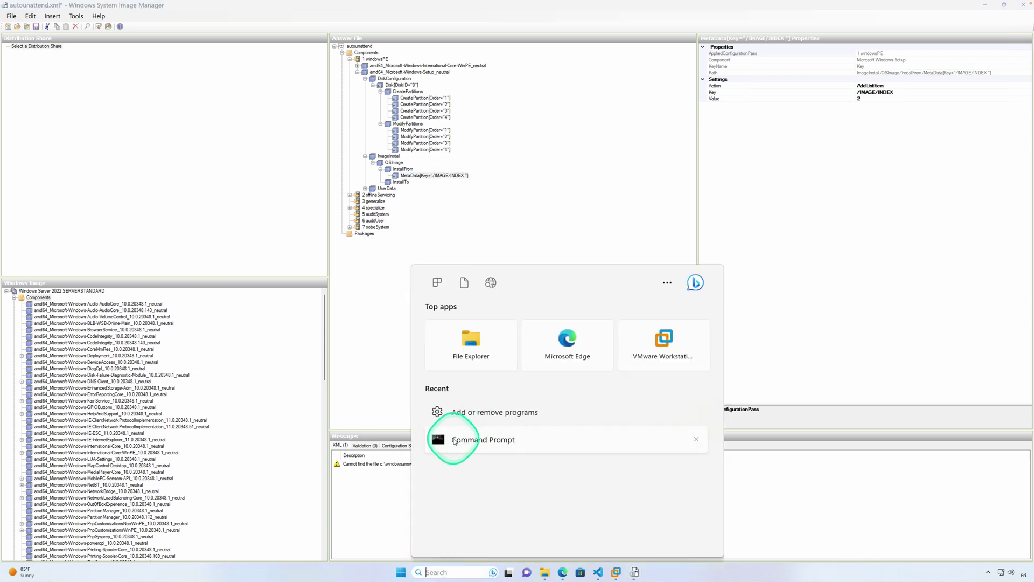
click(438, 572)
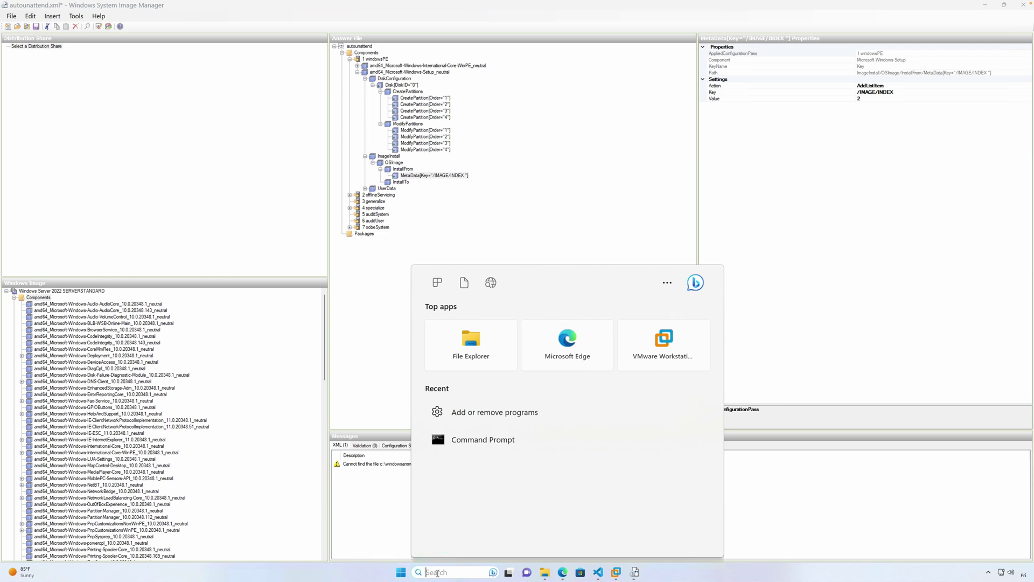
text(s)
key(BackSpace)
text(powershell)
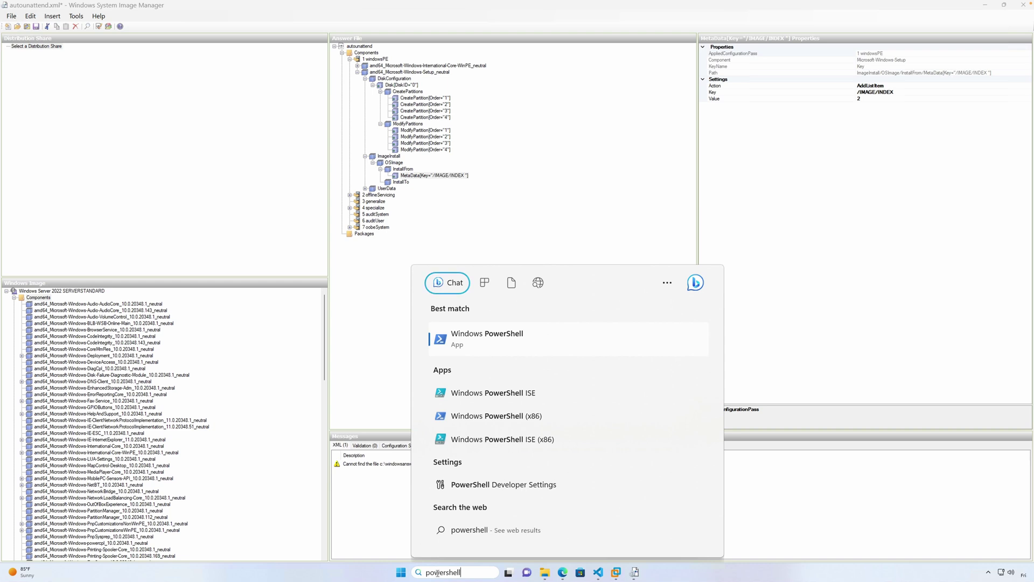
right_click(474, 348)
click(514, 358)
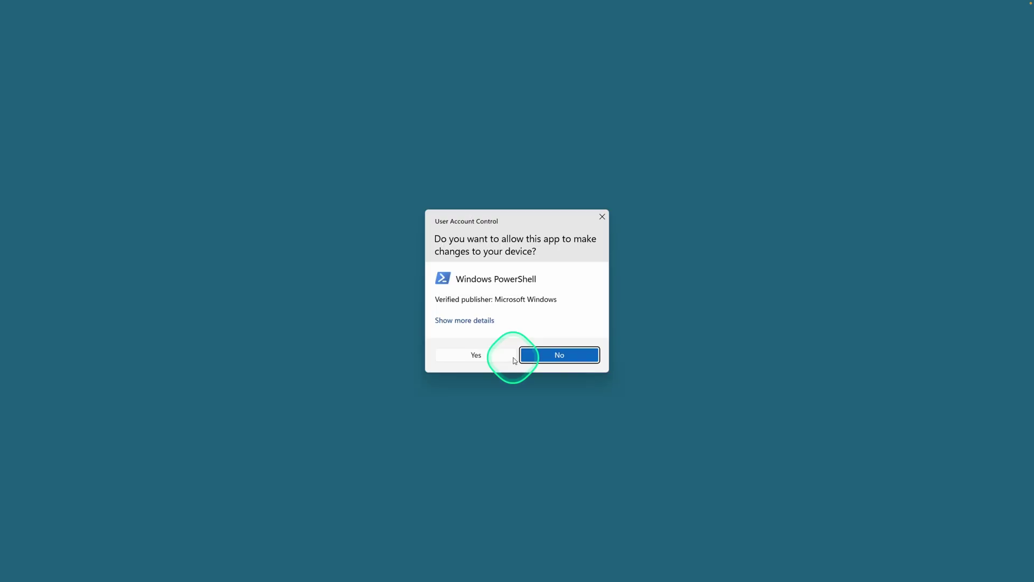
click(479, 357)
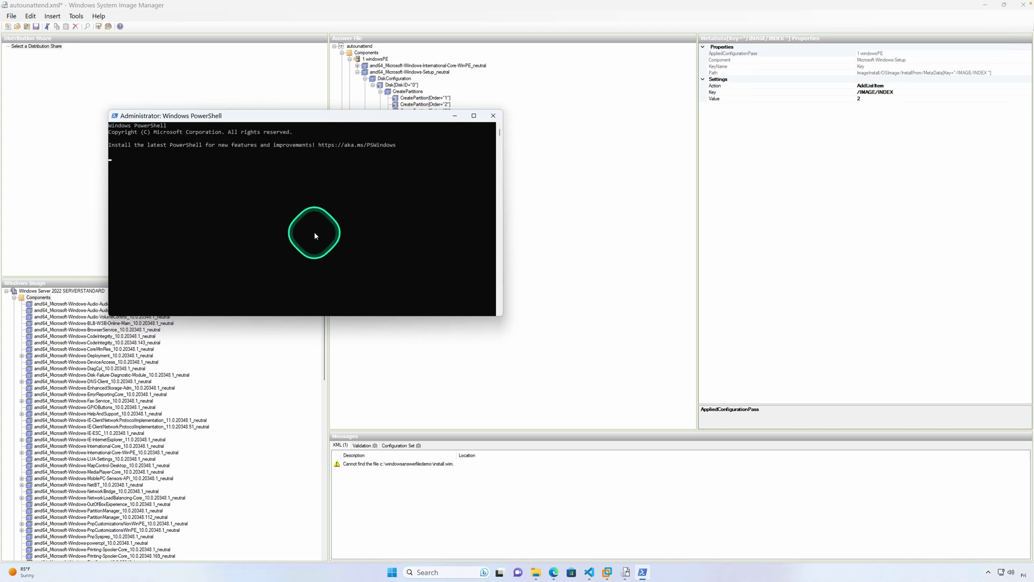
drag(347, 121, 452, 154)
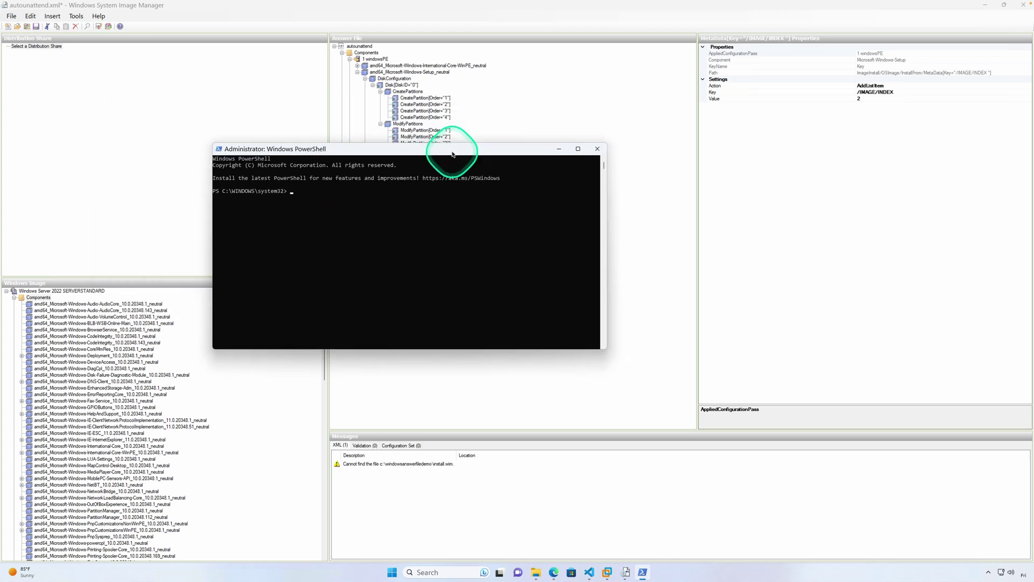
Step: From C:\WindowsServer2022Demo, list the image indexes with dism /get-imageinfo /imagefile:C:\windowsserver2022demo\install.wim, then return to Windows System Image Manager
click(375, 242)
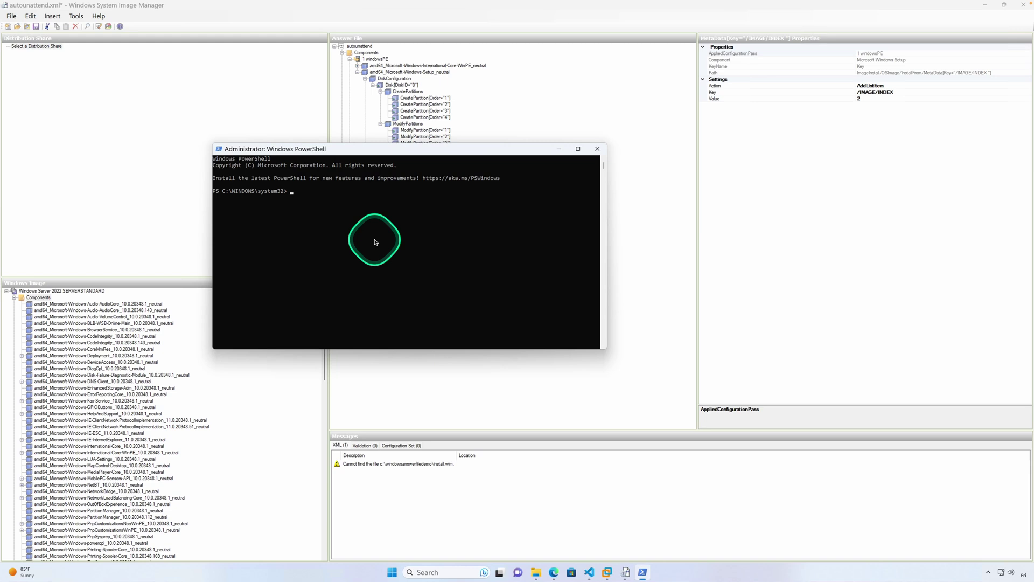
text(cd \)
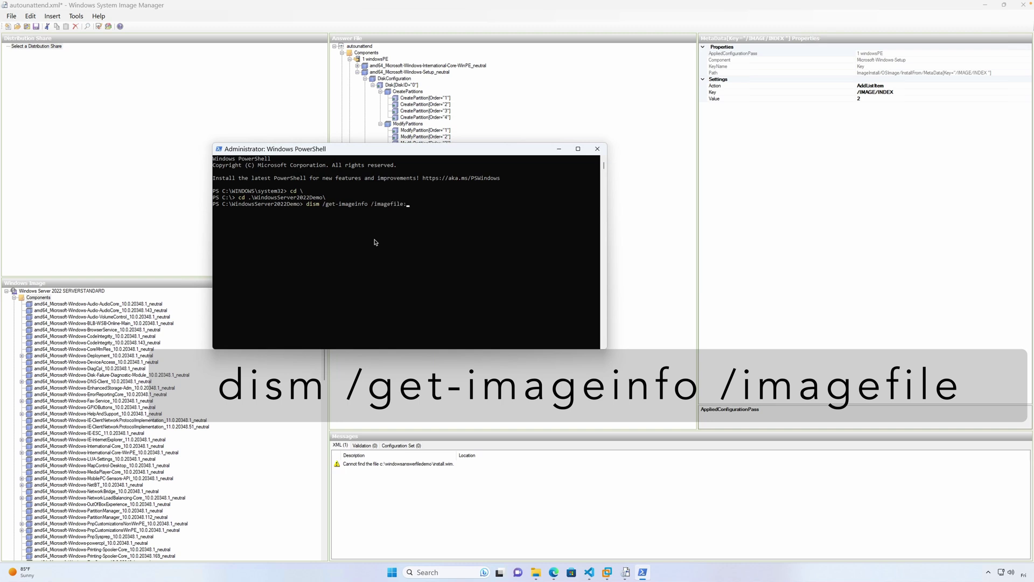
text(C)
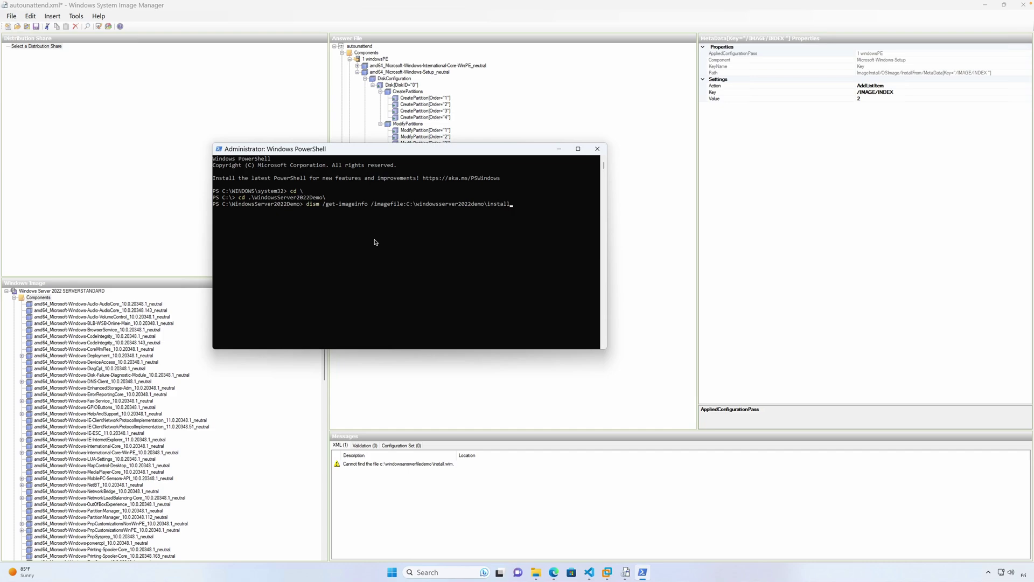
key(Return)
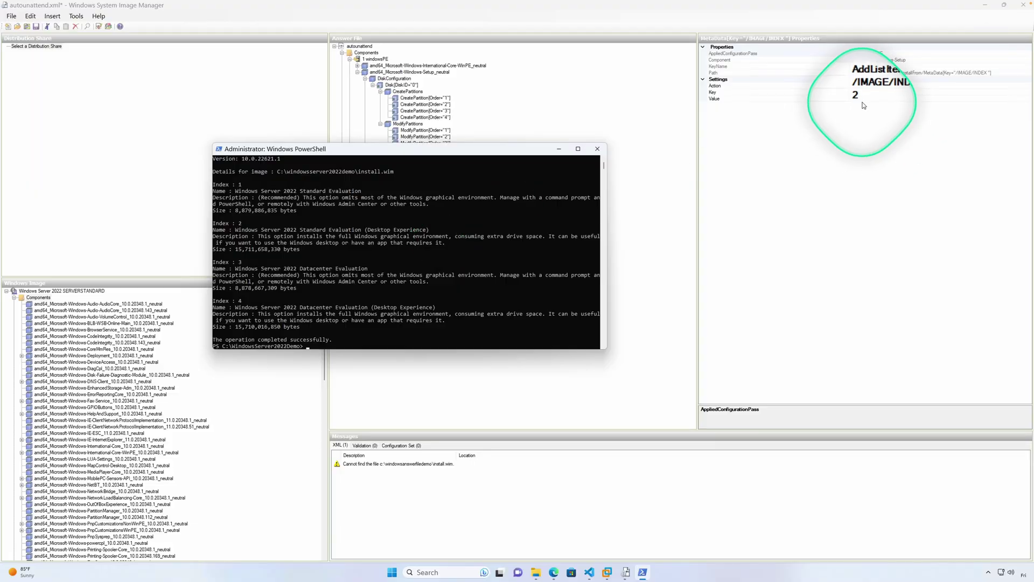
click(558, 149)
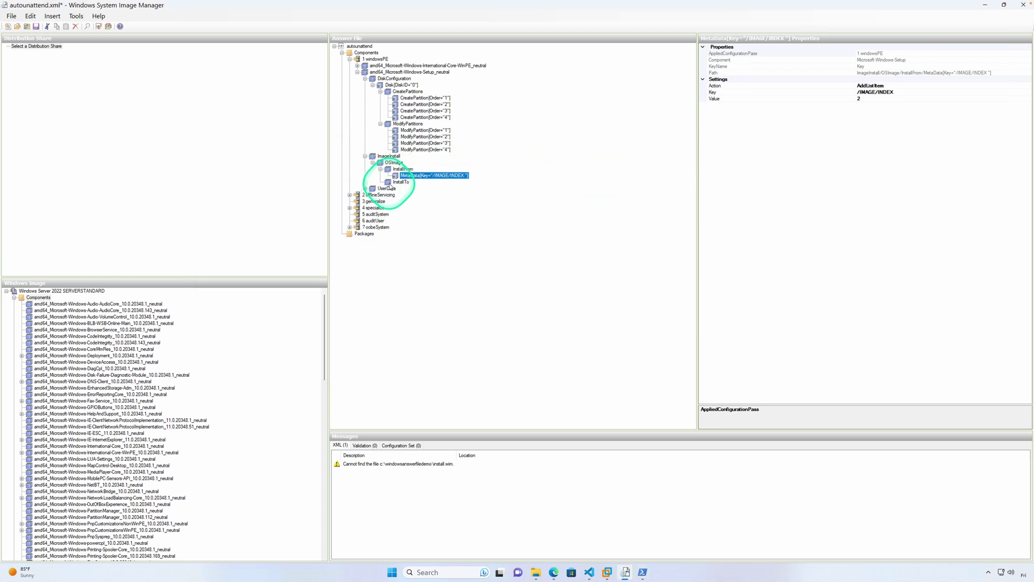
Step: Examine the InstallTo disk and partition settings, the UserData settings and its ProductKey entry in the windowsPE pass
click(401, 183)
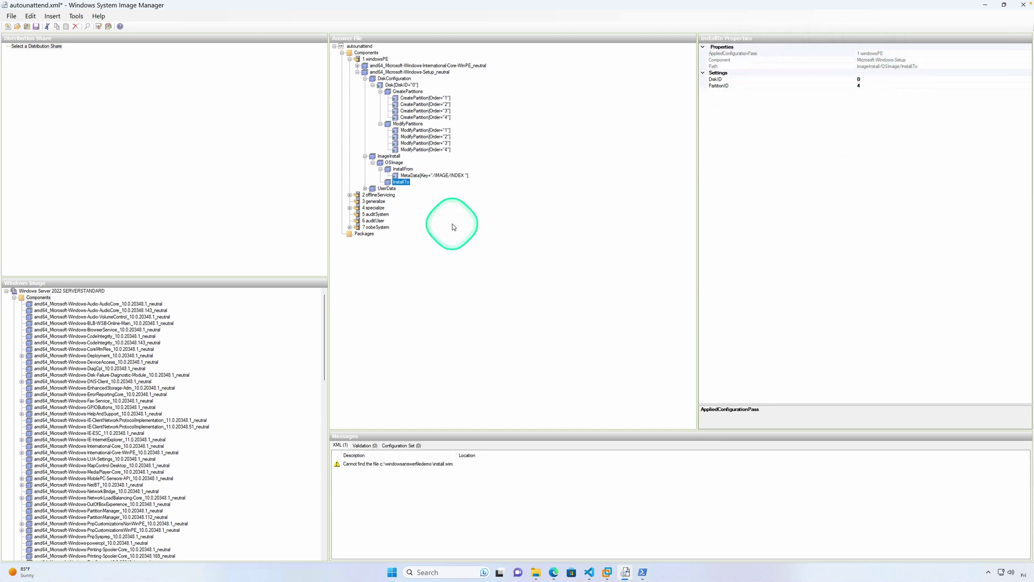
double_click(387, 189)
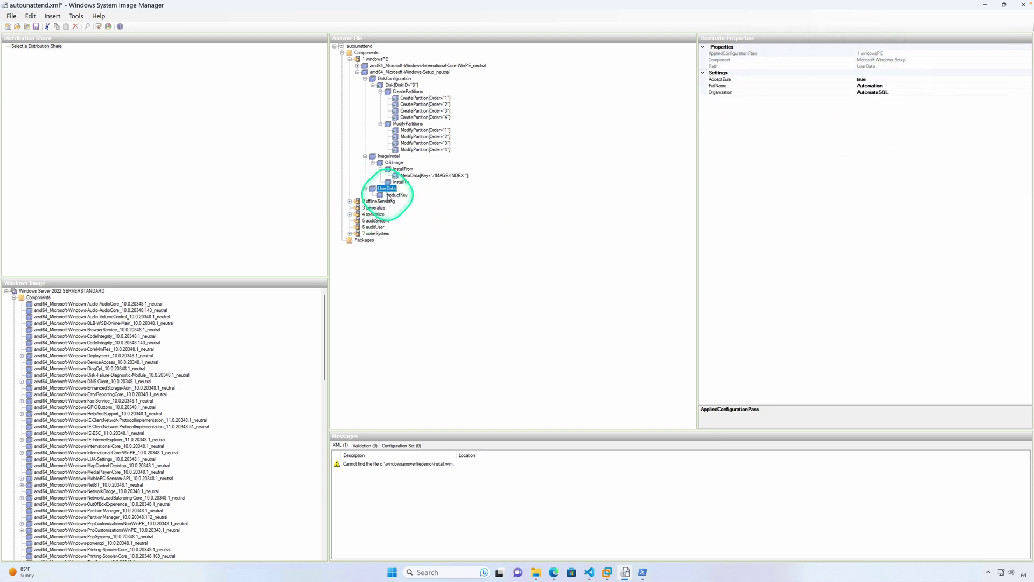
click(390, 195)
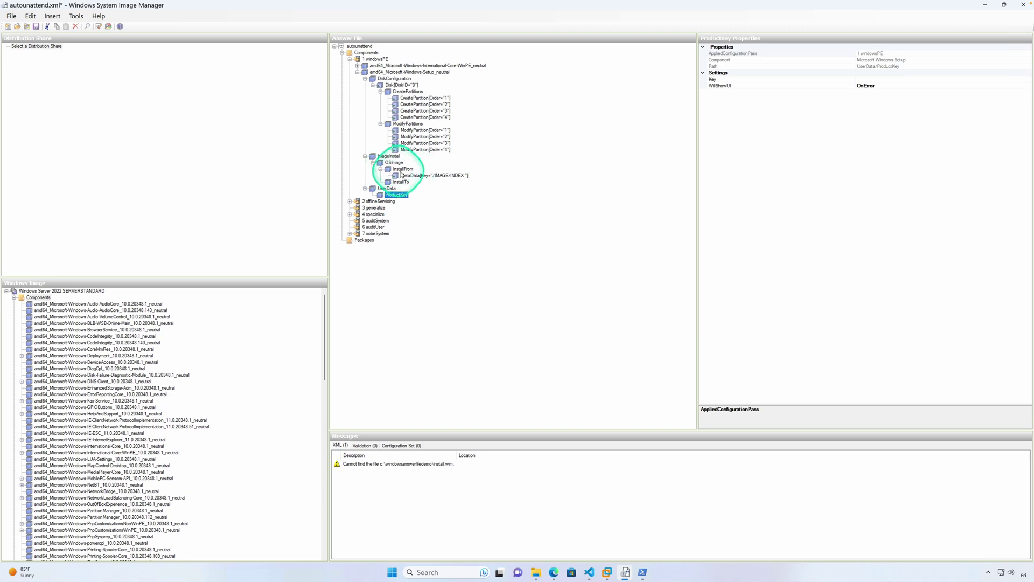
click(389, 188)
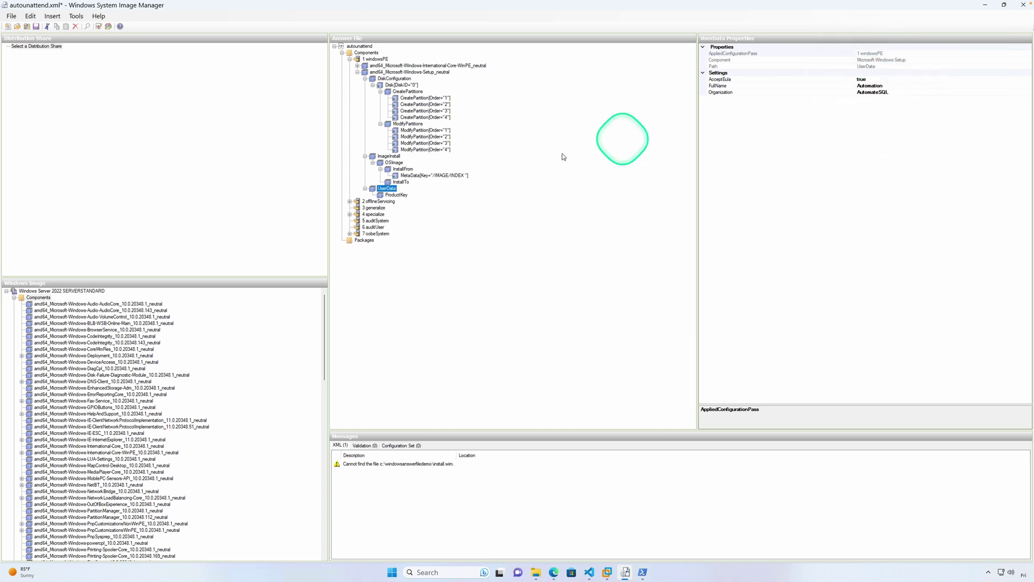
click(393, 202)
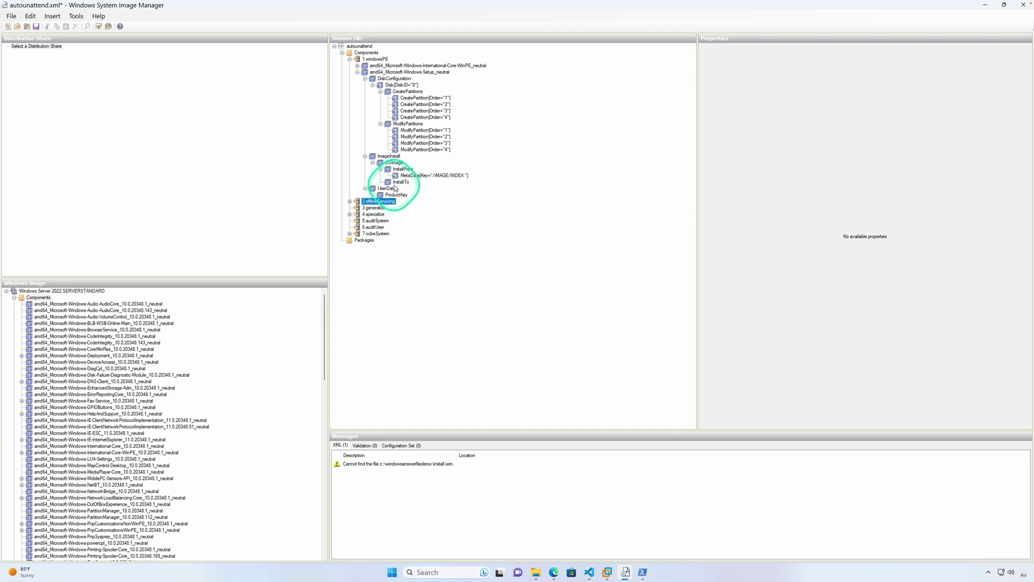
click(395, 195)
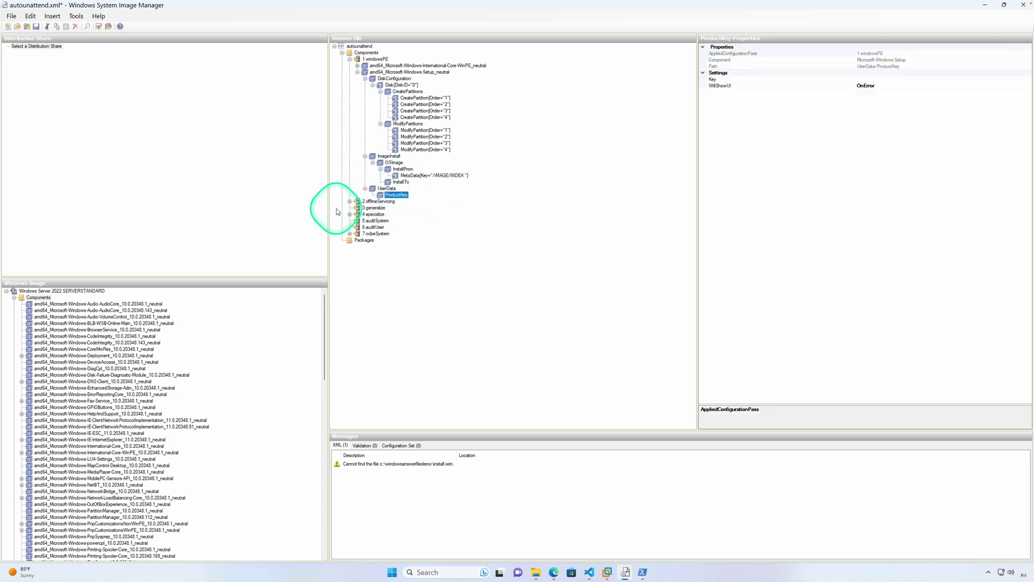
Step: Expand the offlineServicing pass and examine the EnableLUA setting of its LUA-Settings component
click(378, 202)
click(350, 202)
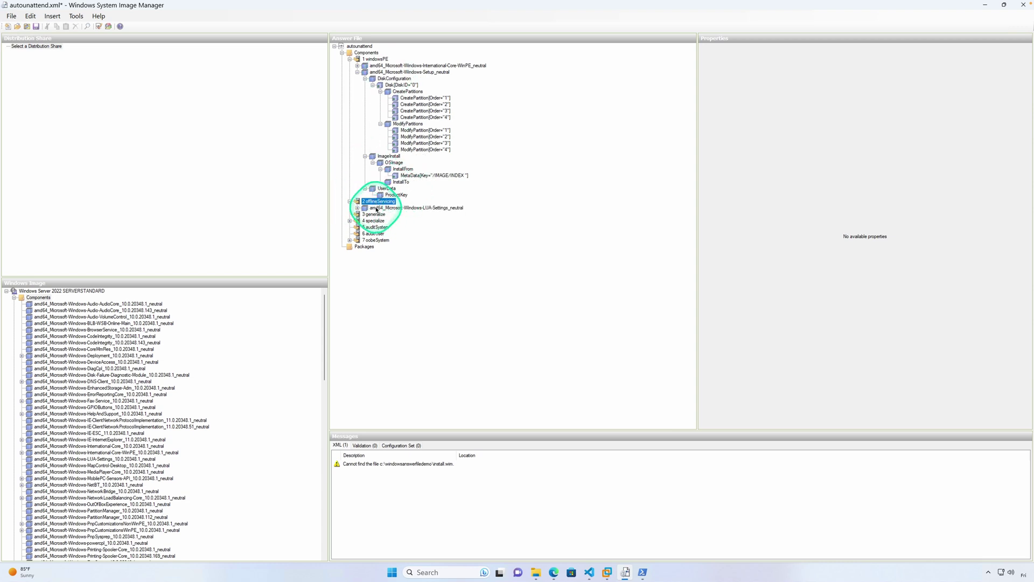
click(412, 208)
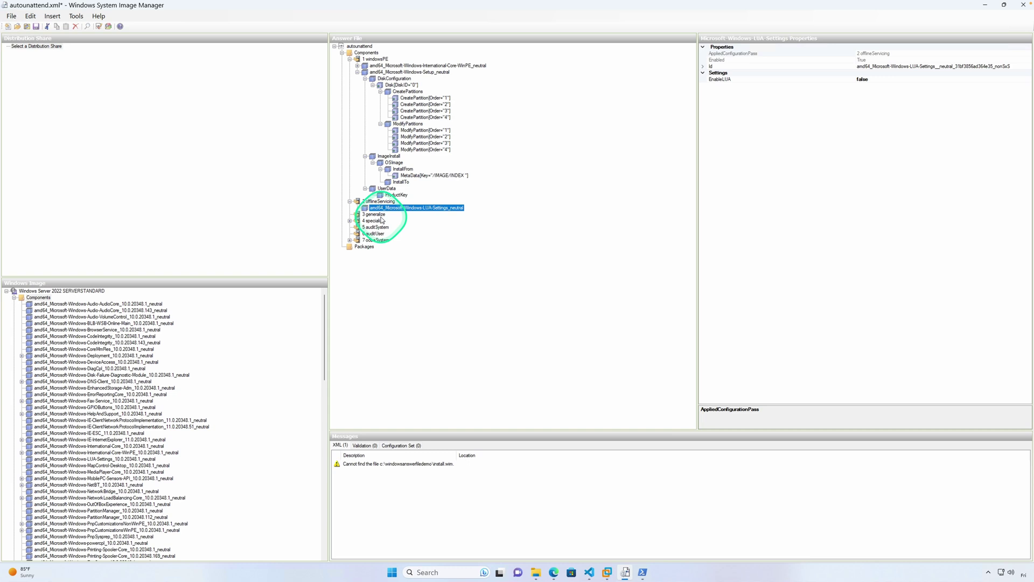
Step: Expand the specialize pass and examine its IE-ESC, International-Core, Security-SPP-UX, ServerManager-SvrMgrNc and Shell-Setup component settings
click(364, 220)
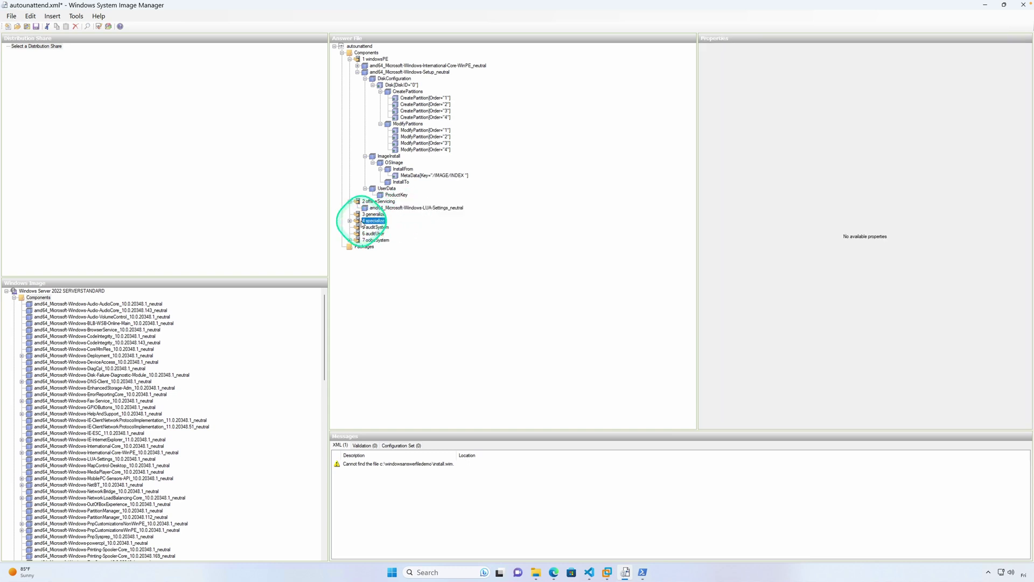
double_click(357, 223)
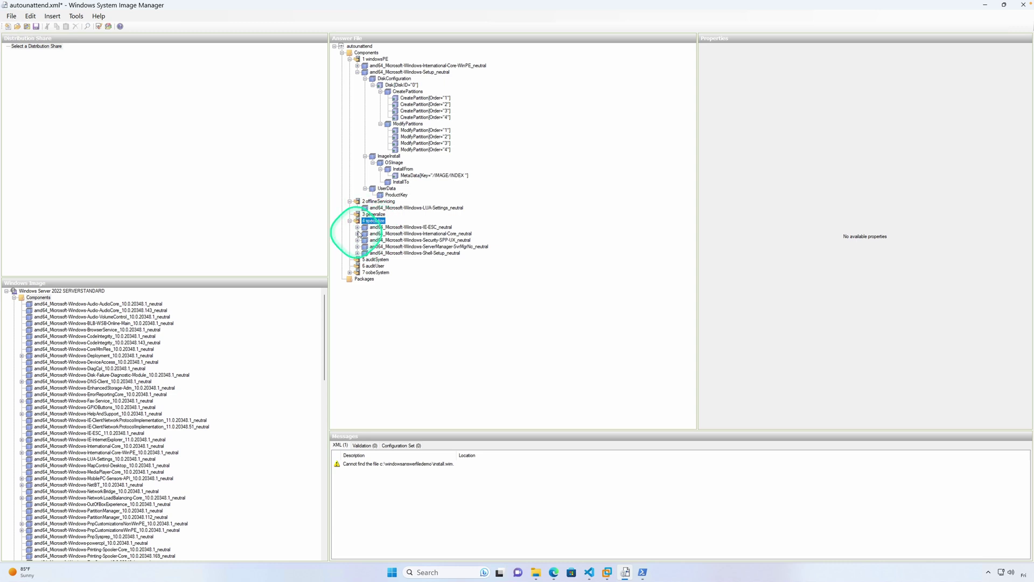
click(398, 228)
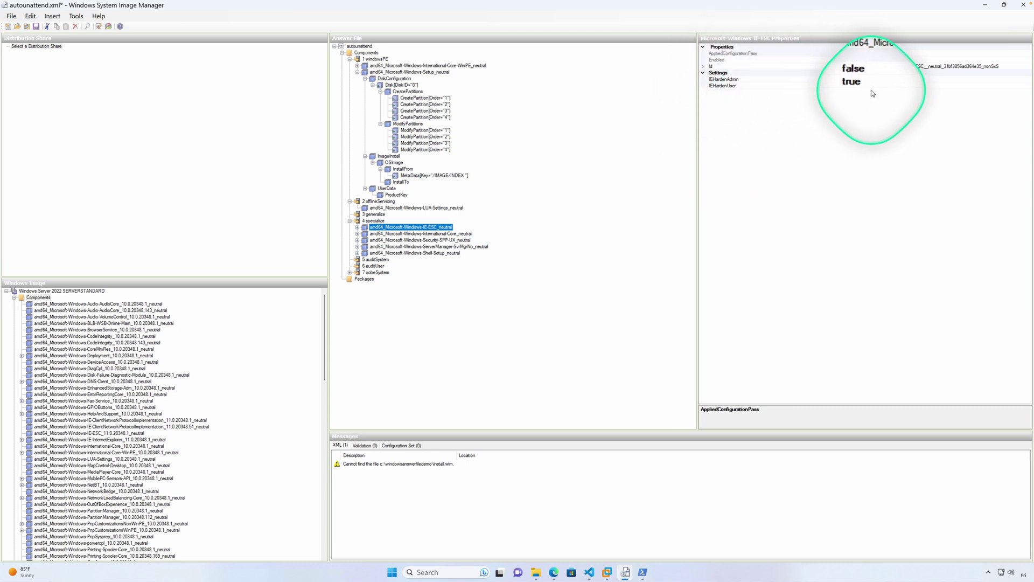
click(391, 235)
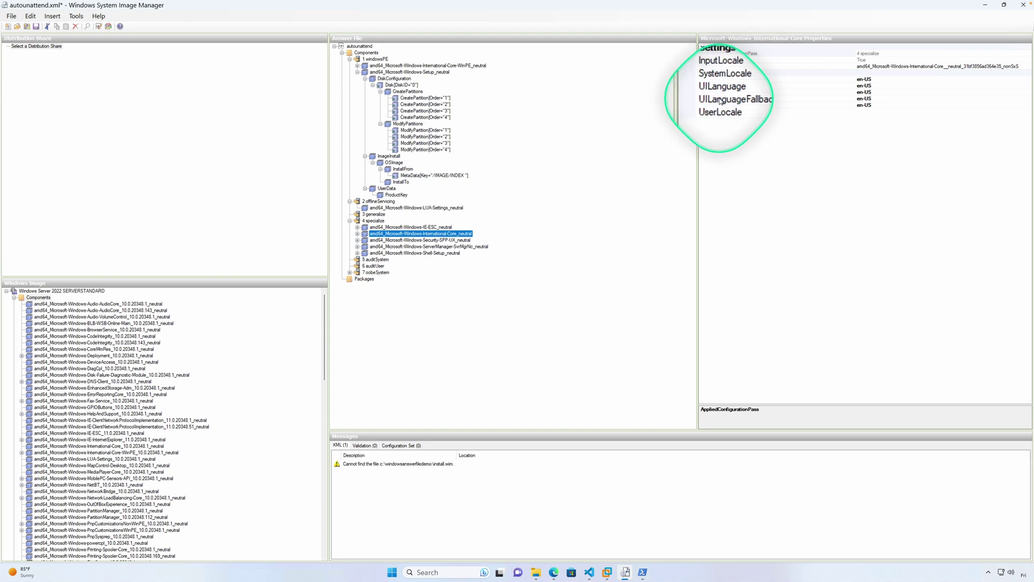
click(437, 240)
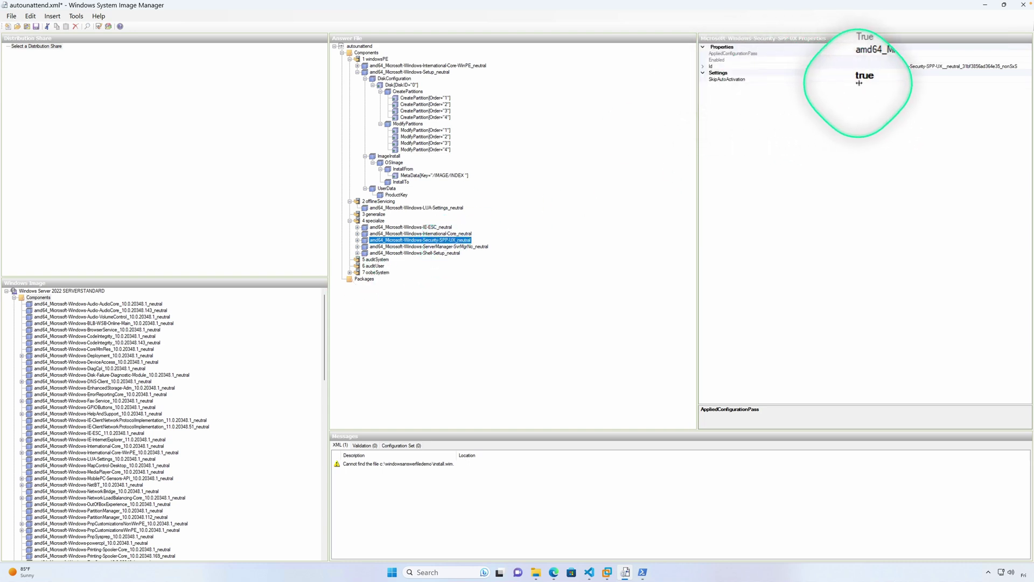
click(452, 246)
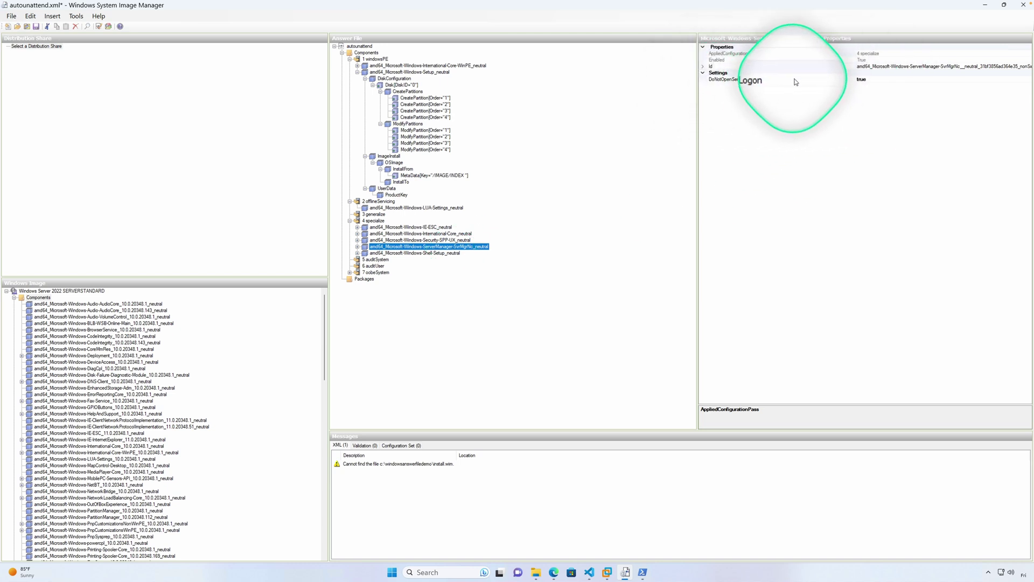
click(428, 253)
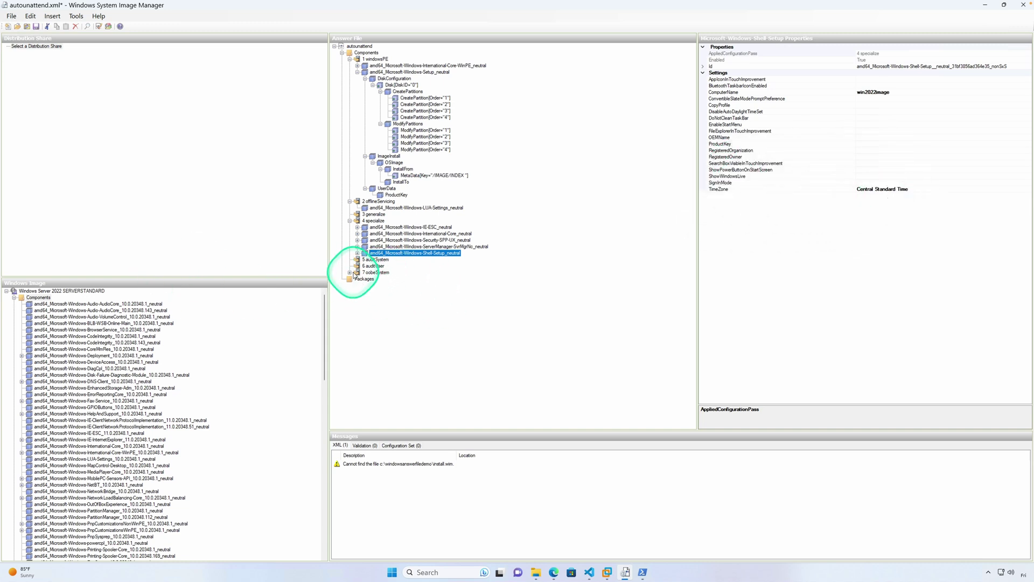
Step: Expand the oobeSystem pass down to Shell-Setup's child entries and examine the AutoLogon settings
click(372, 272)
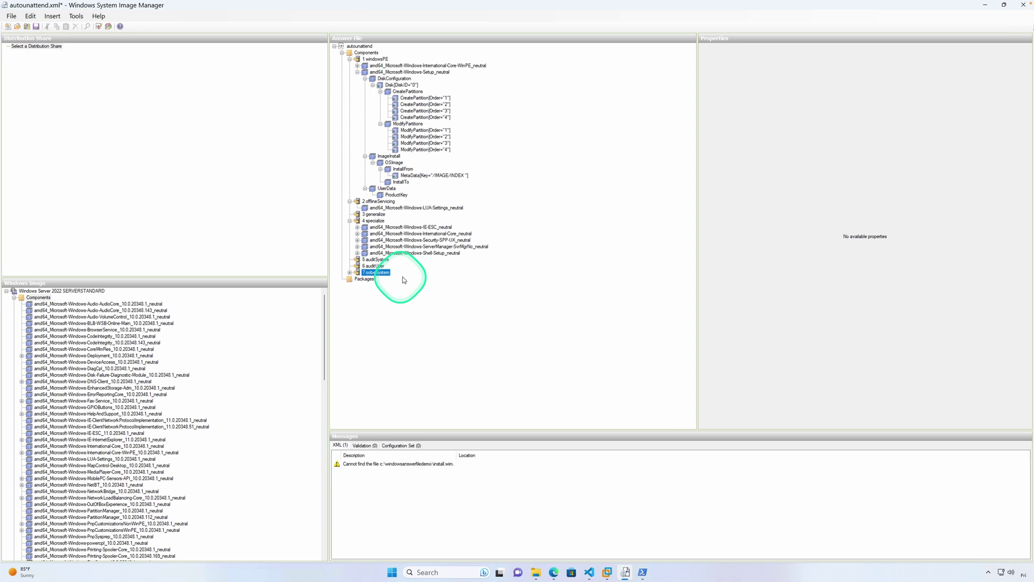
click(350, 272)
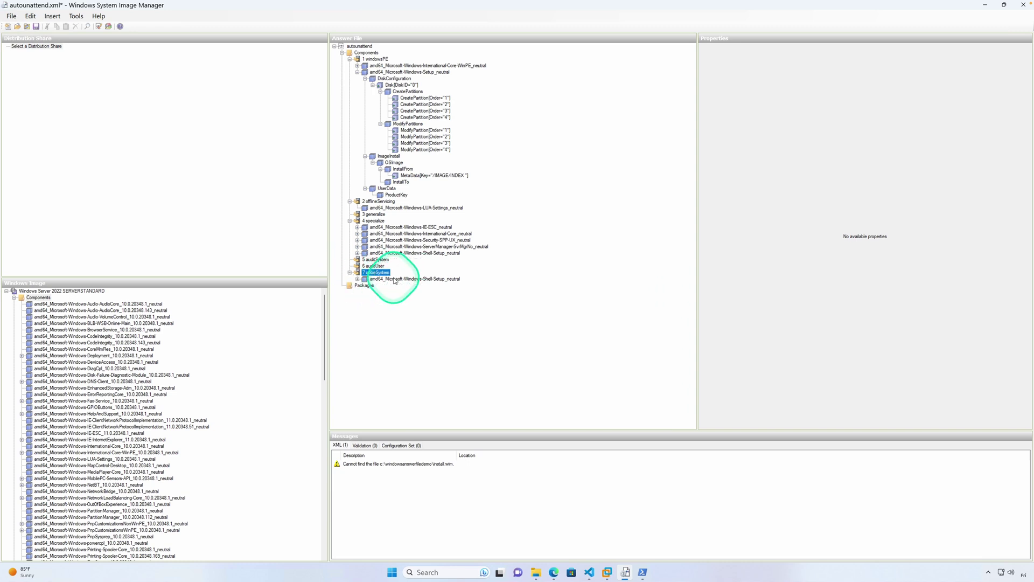
click(387, 278)
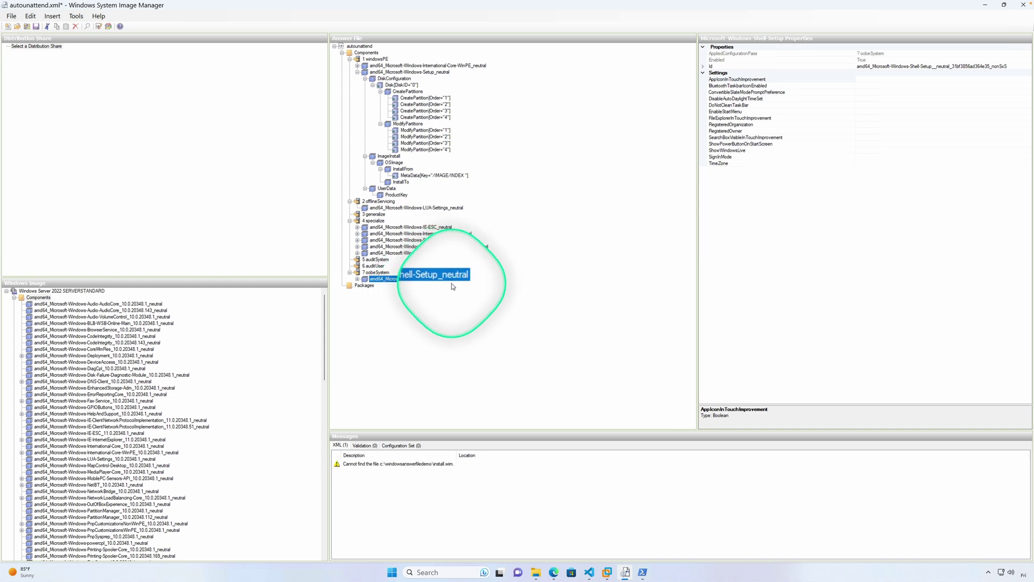
click(357, 279)
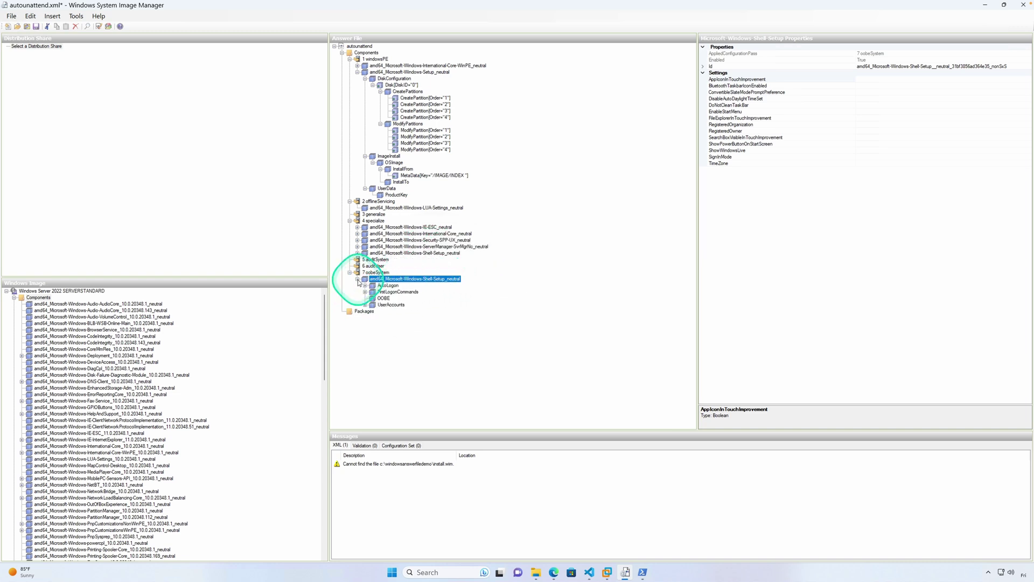
click(395, 286)
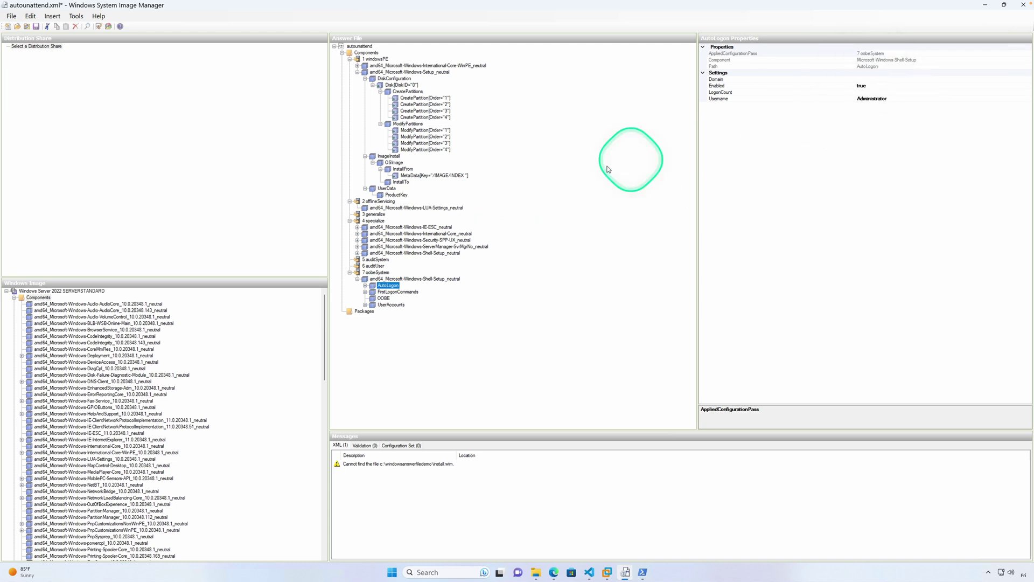
Step: Expand FirstLogonCommands and examine the command line and description of SynchronousCommand entries 5 and 7
click(391, 292)
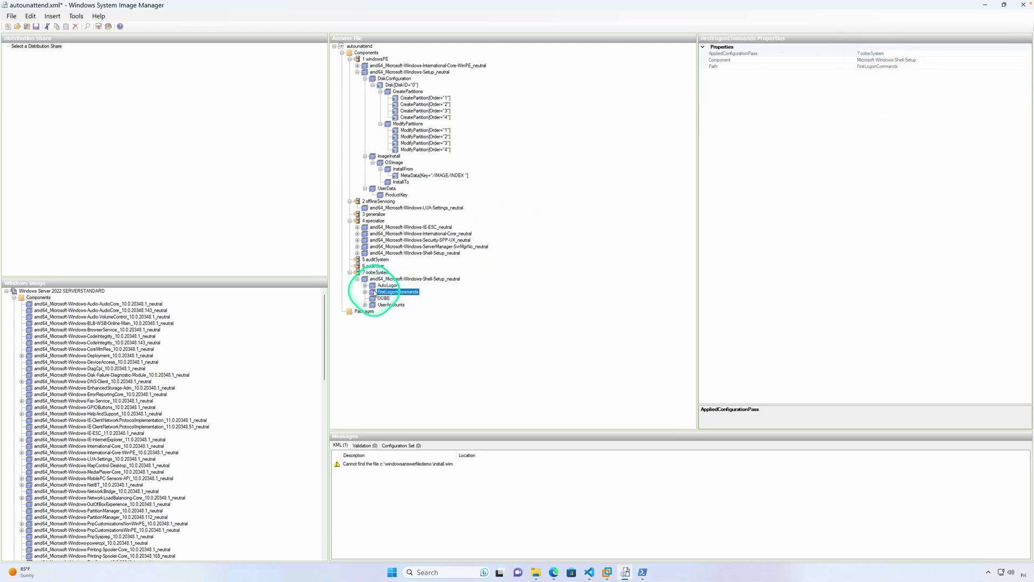
click(365, 292)
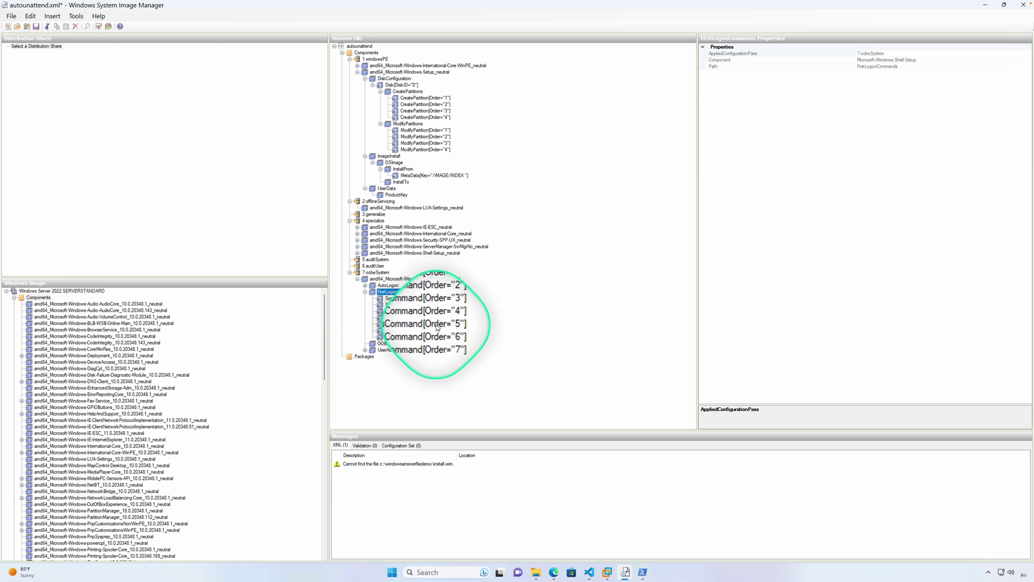
click(437, 325)
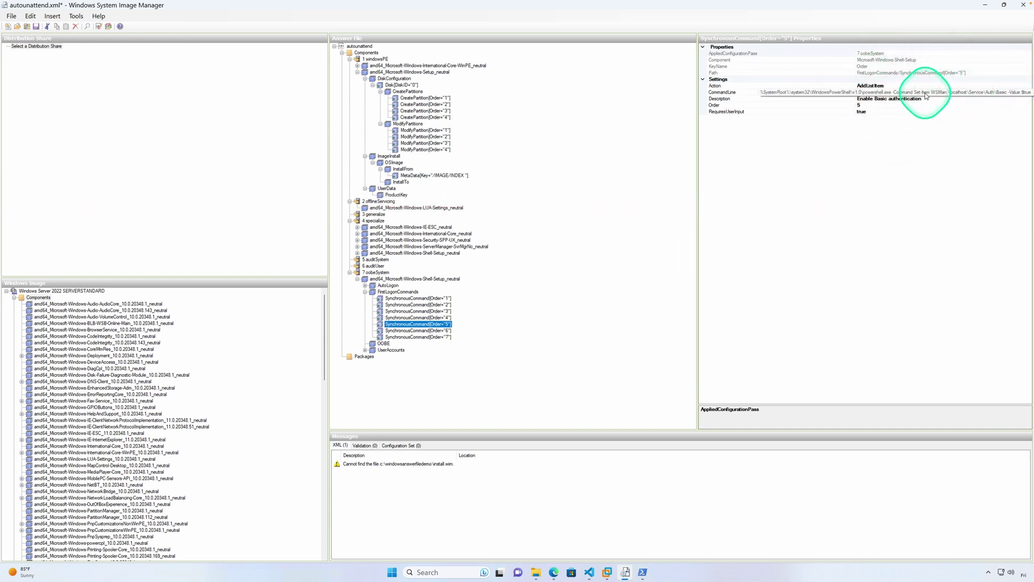
click(419, 337)
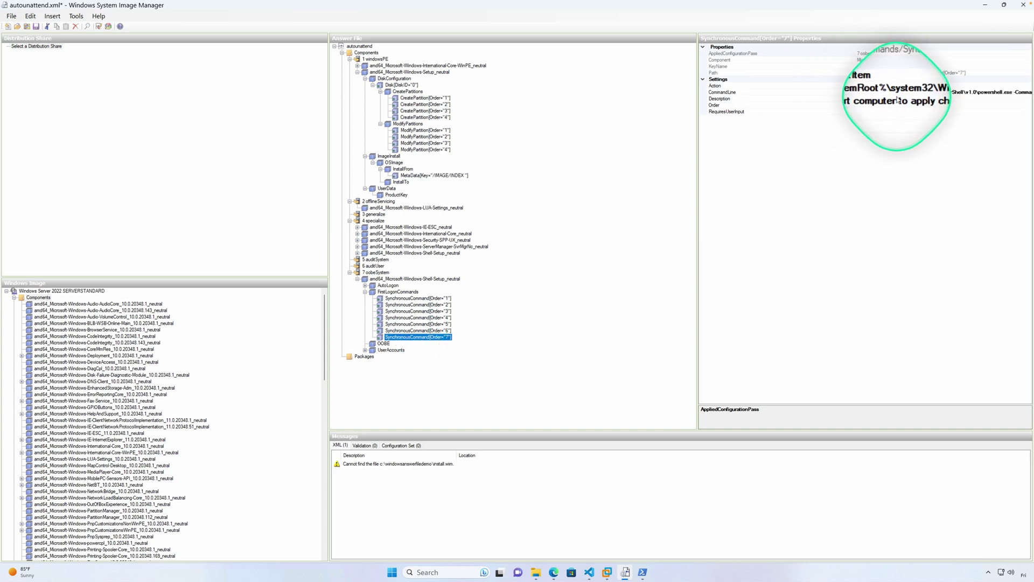
Step: Examine the OOBE settings of the oobeSystem pass, then expand UserAccounts and inspect the AdministratorPassword value
click(384, 343)
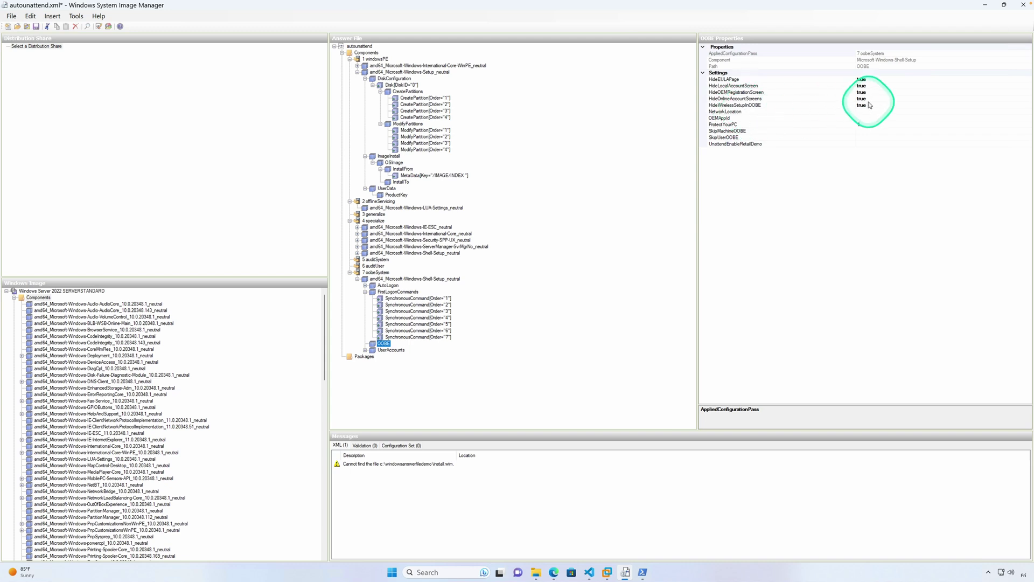
click(383, 350)
click(365, 351)
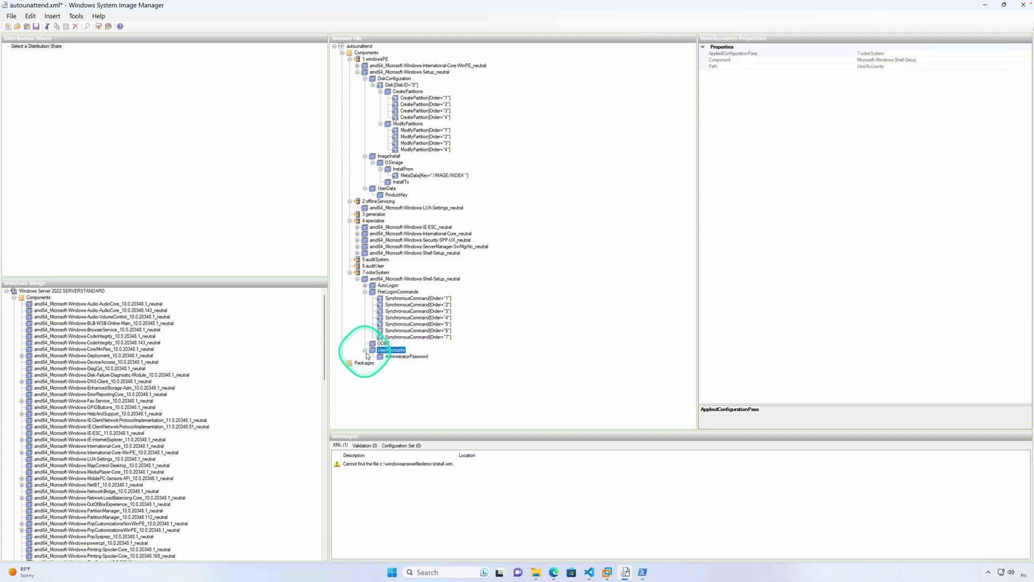
click(406, 356)
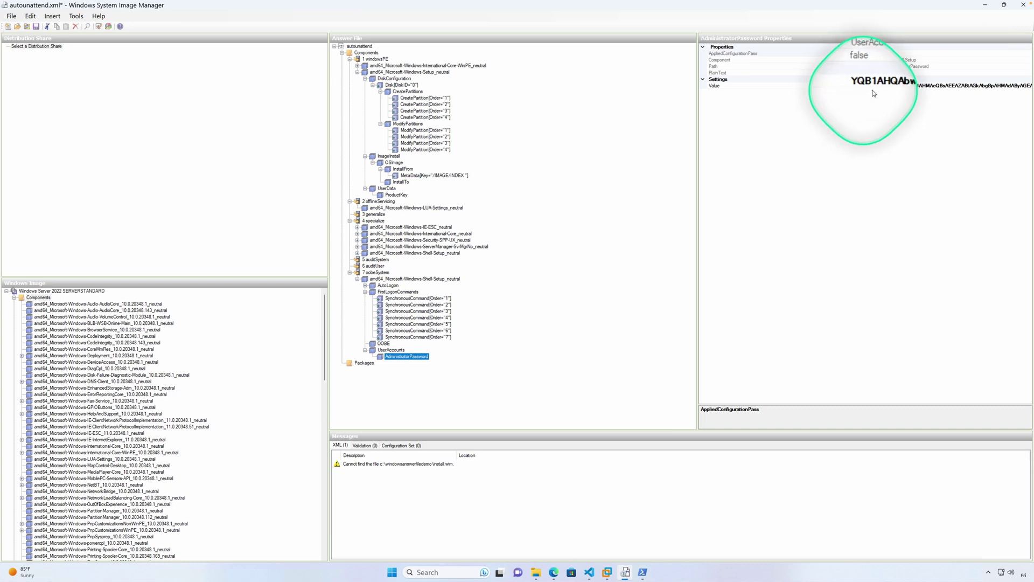
click(942, 89)
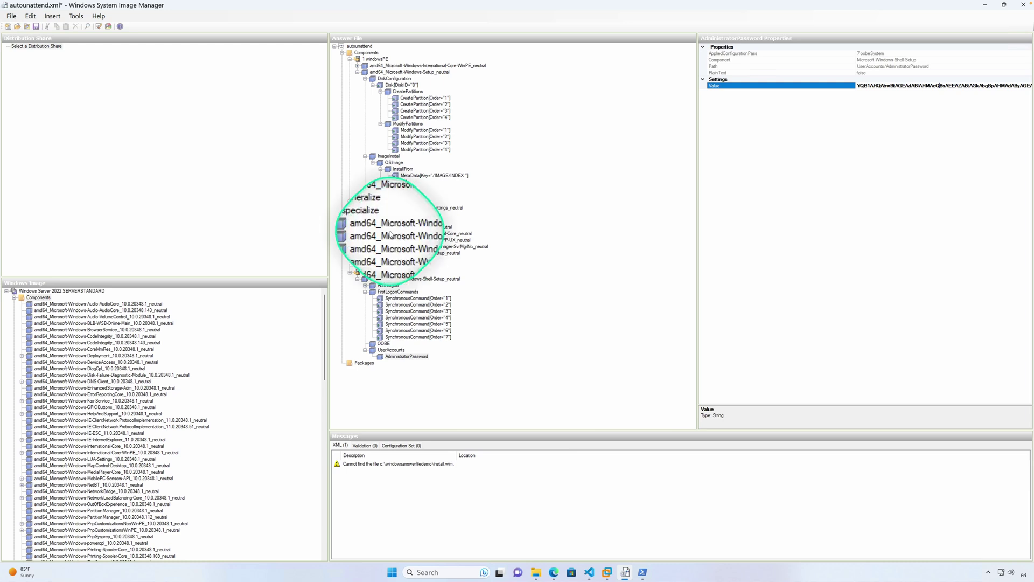
Step: Switch to autounattend.xml in Visual Studio Code and examine its image install, user data and specialize sections
click(590, 572)
scroll(397, 228, up, 20)
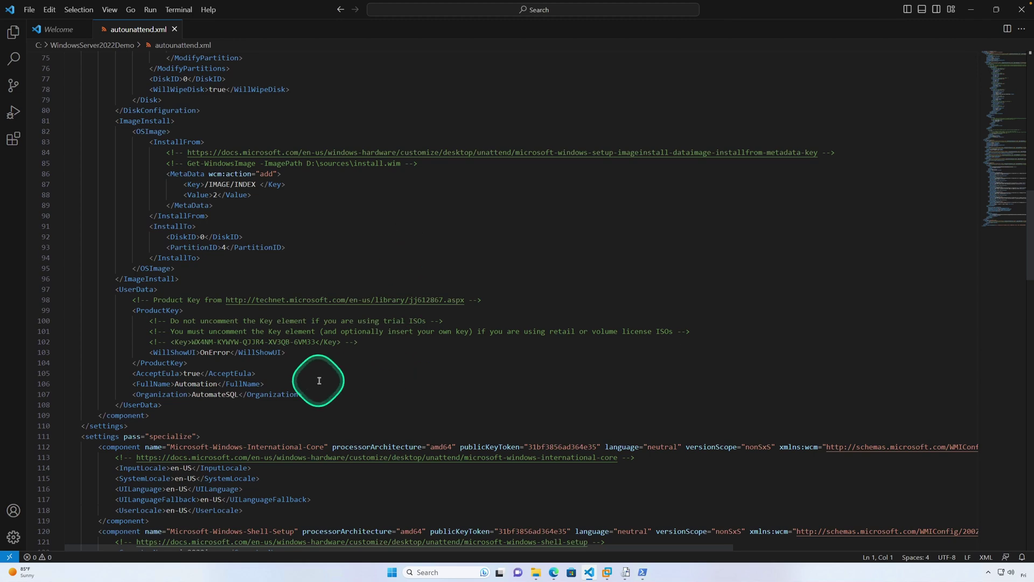
scroll(104, 392, down, 2)
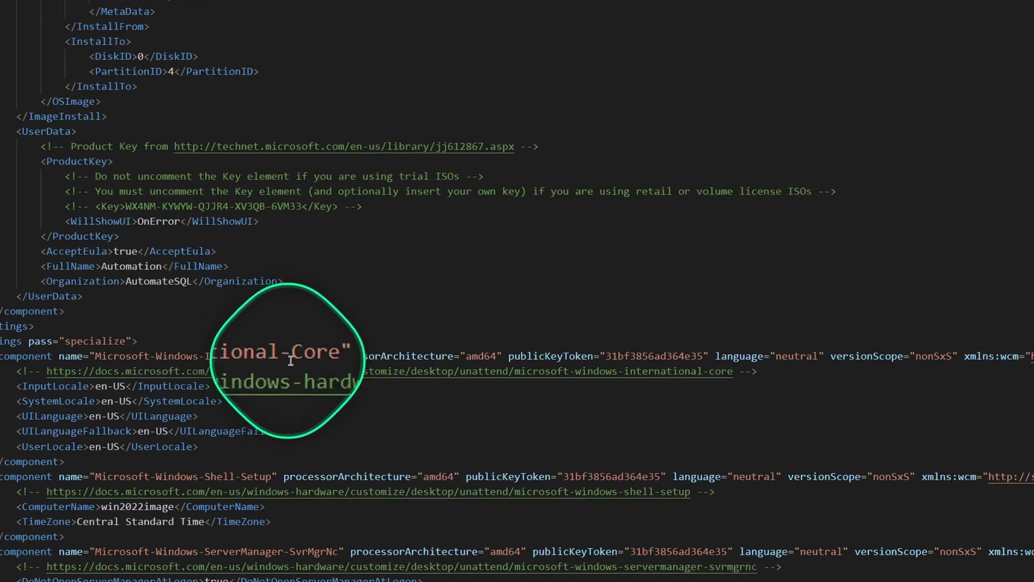
scroll(273, 434, down, 3)
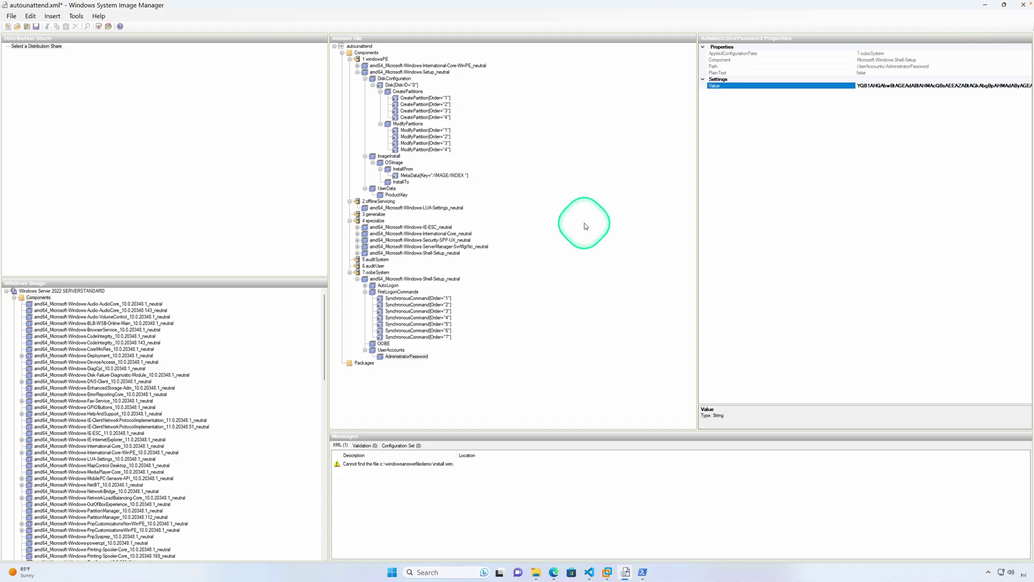
Step: Save the autounattend.xml answer file in Windows System Image Manager and minimize its window
click(40, 27)
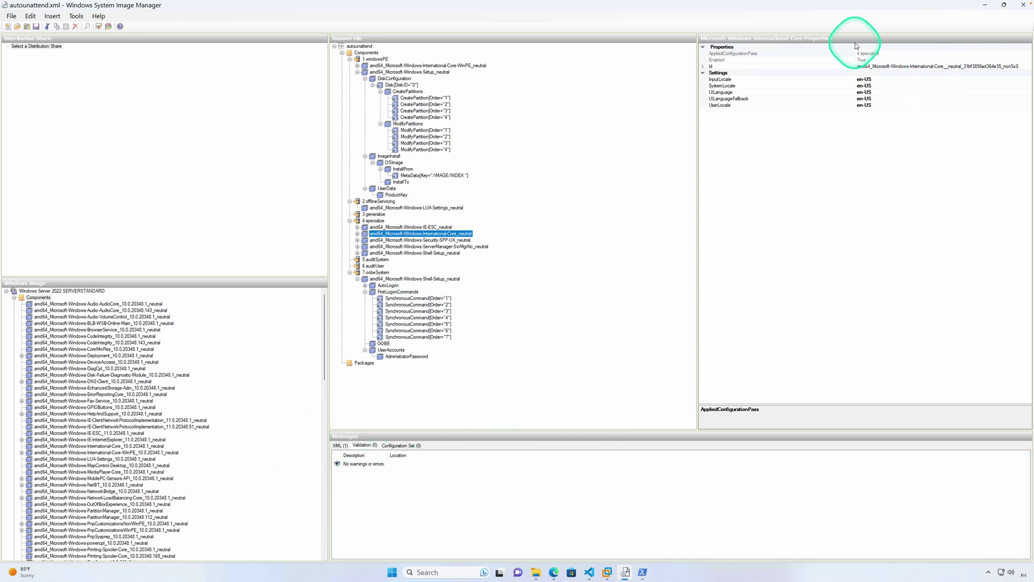
click(985, 6)
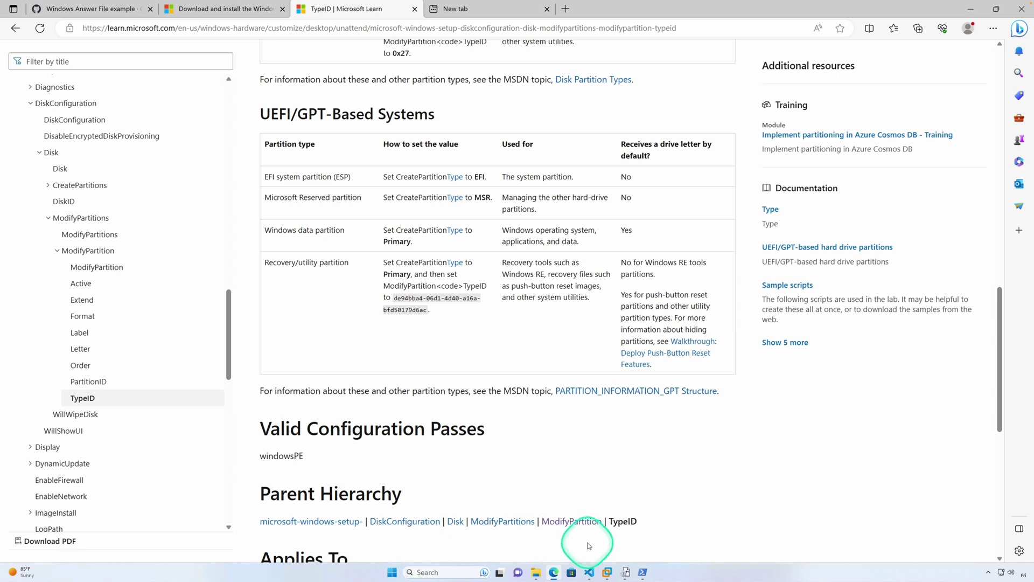
Step: Launch WinImage with administrator rights, allow it to make changes, dismiss the evaluation notice and enlarge its window
click(423, 571)
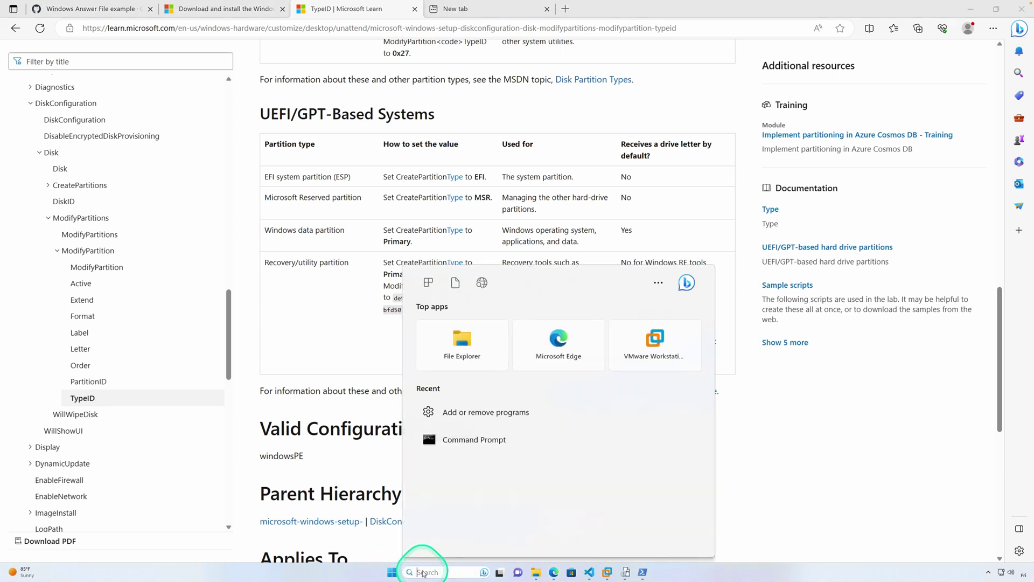
text(winimage)
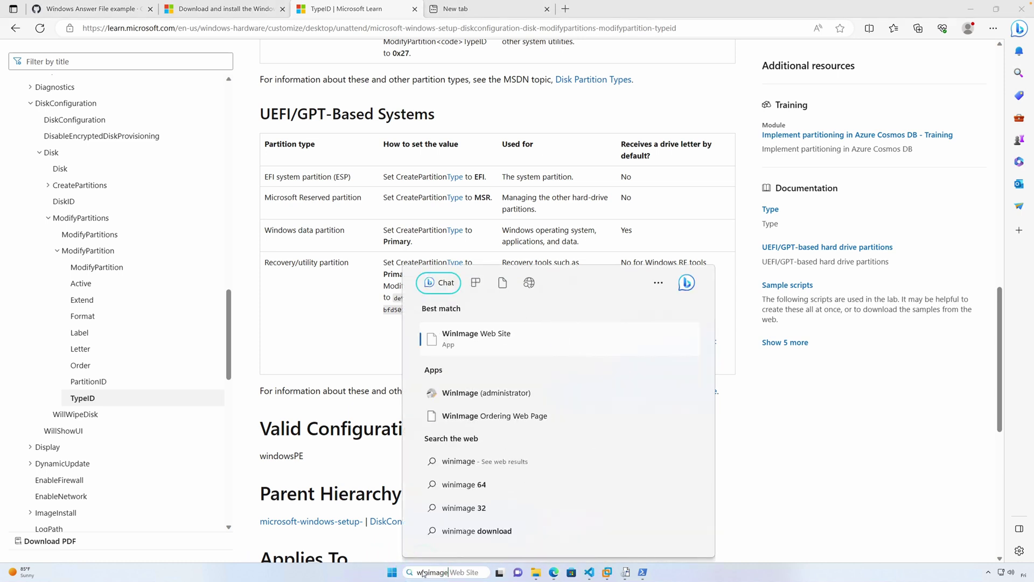
click(458, 398)
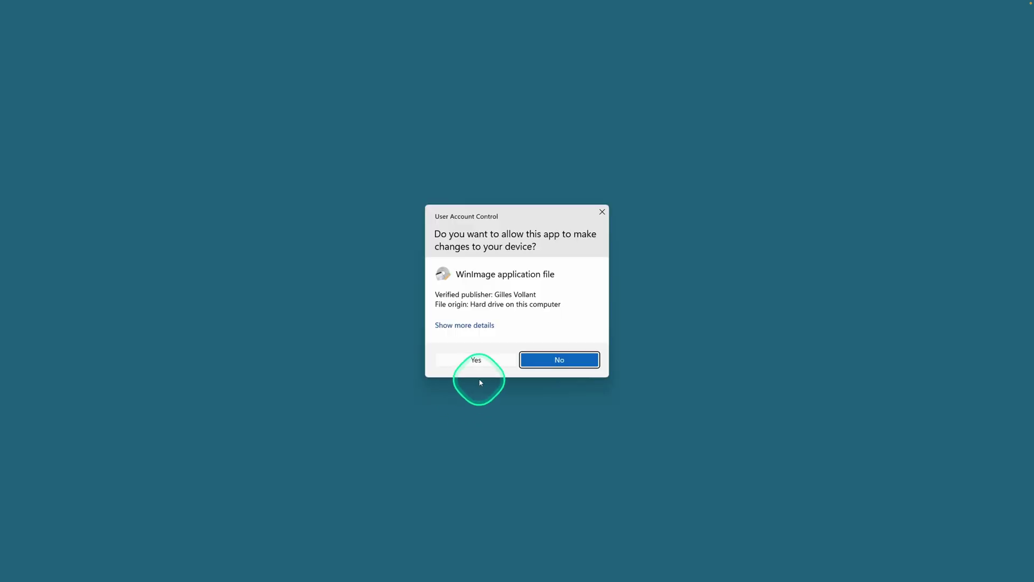
click(468, 360)
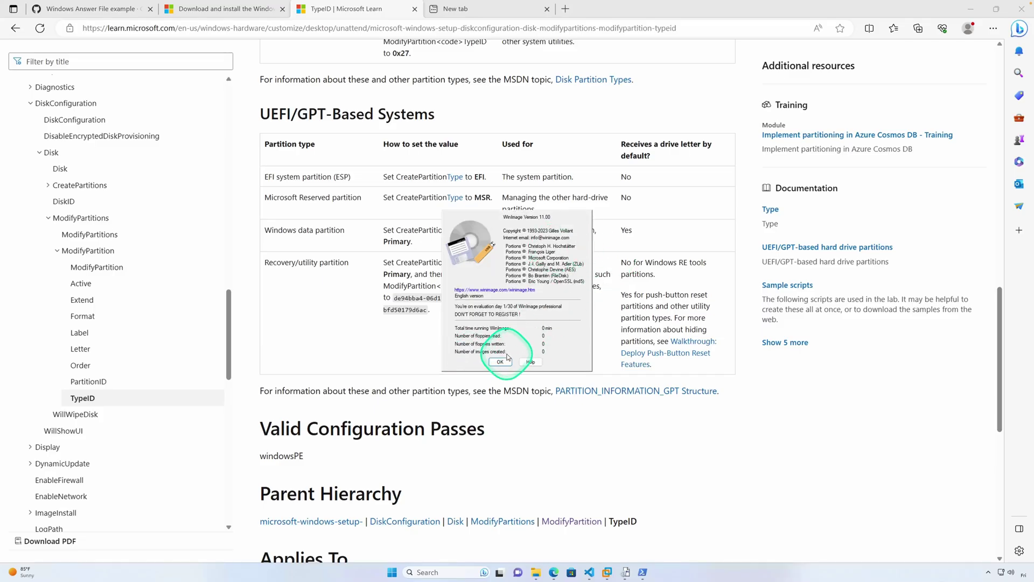
click(499, 362)
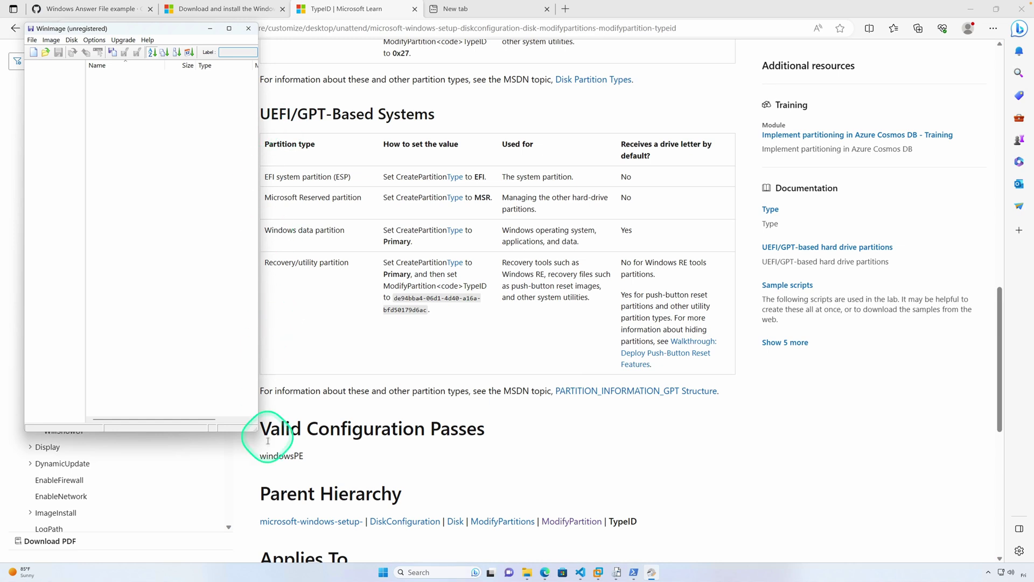
drag(255, 429, 736, 457)
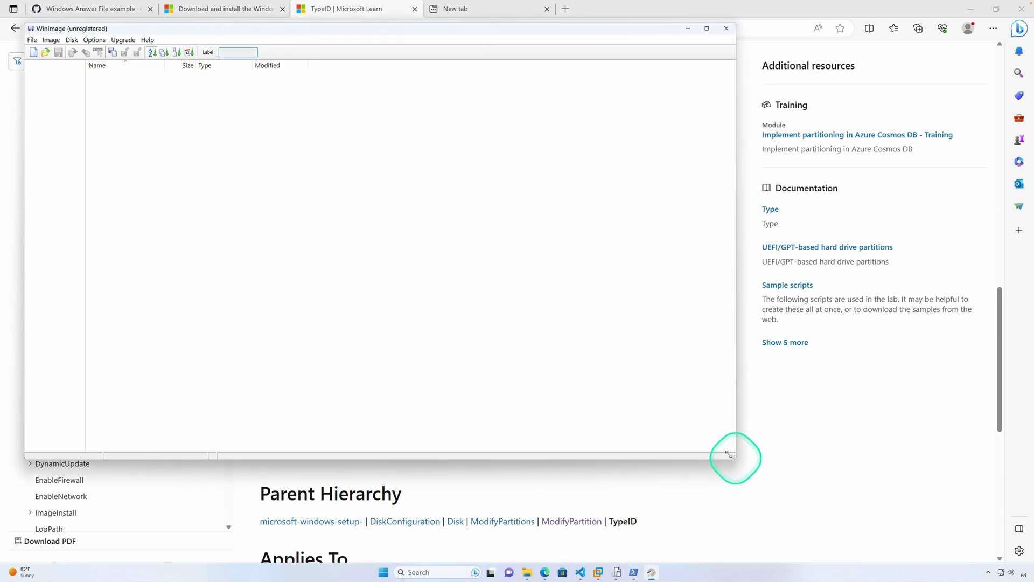
Step: Create a new blank floppy image in the standard 1.44 MB format
click(32, 41)
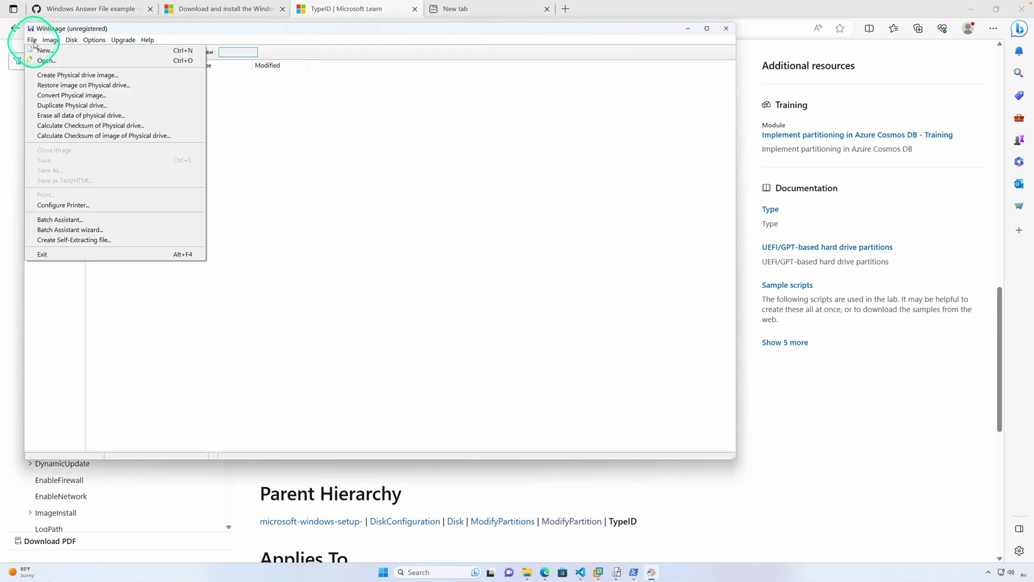
click(44, 50)
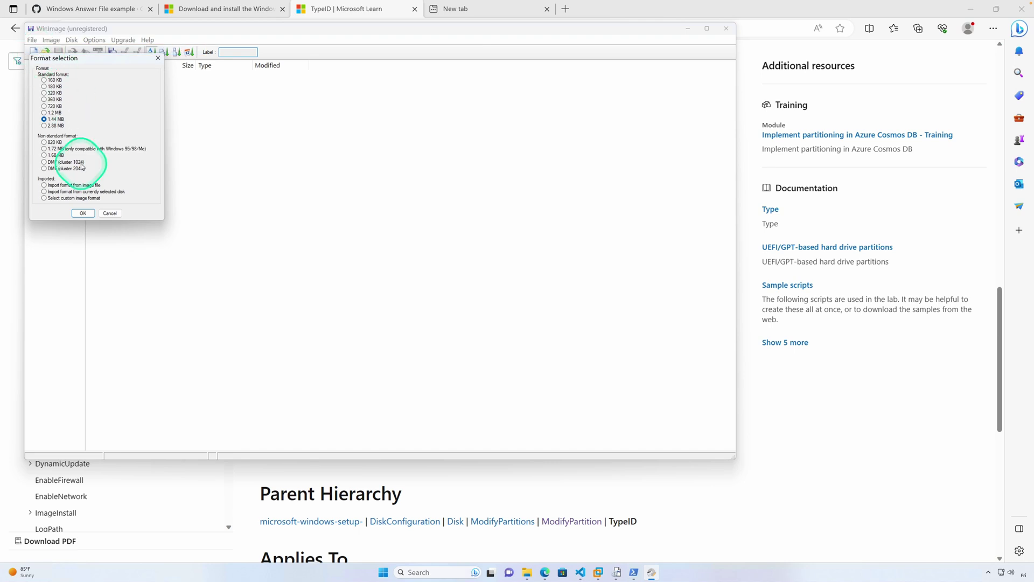
click(83, 213)
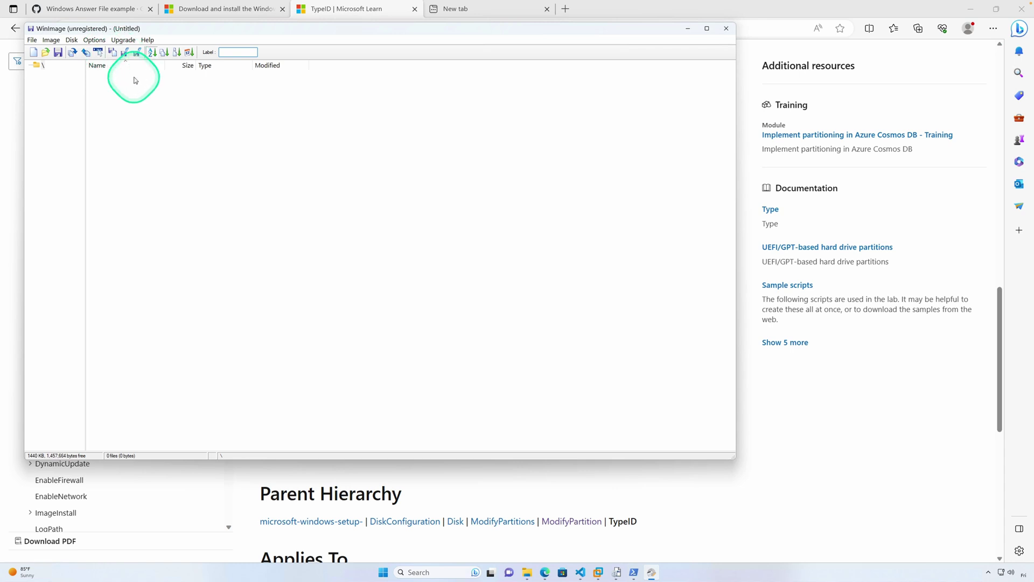
Step: Inject autounattend.xml from the WindowsServer2022Demo folder into the floppy image
click(86, 54)
click(57, 253)
double_click(189, 173)
double_click(141, 119)
click(536, 316)
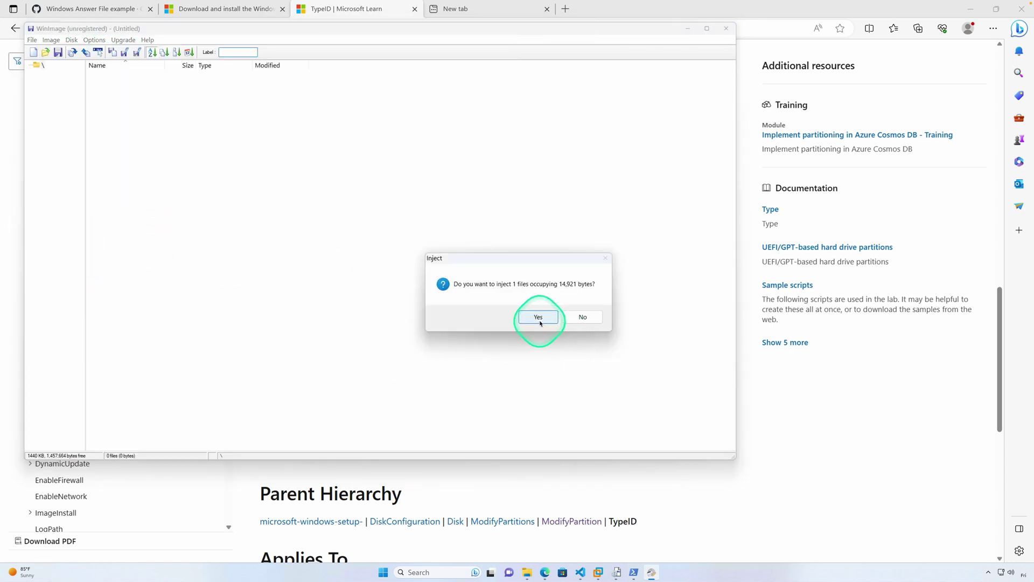
Step: Save the image as a virtual floppy image named floppy.flp in C:\WindowsServer2022Demo and close WinImage
click(57, 52)
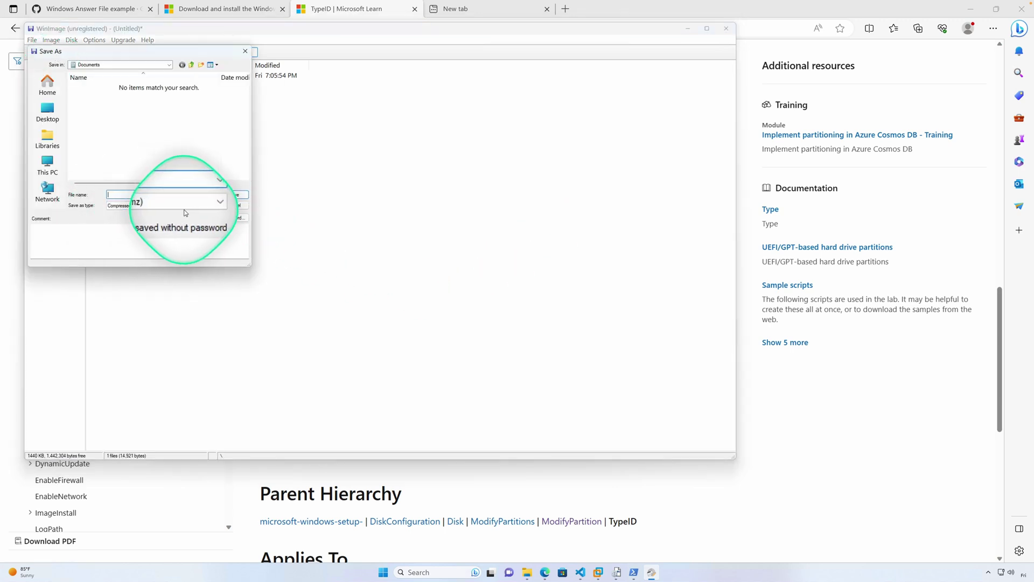
click(202, 205)
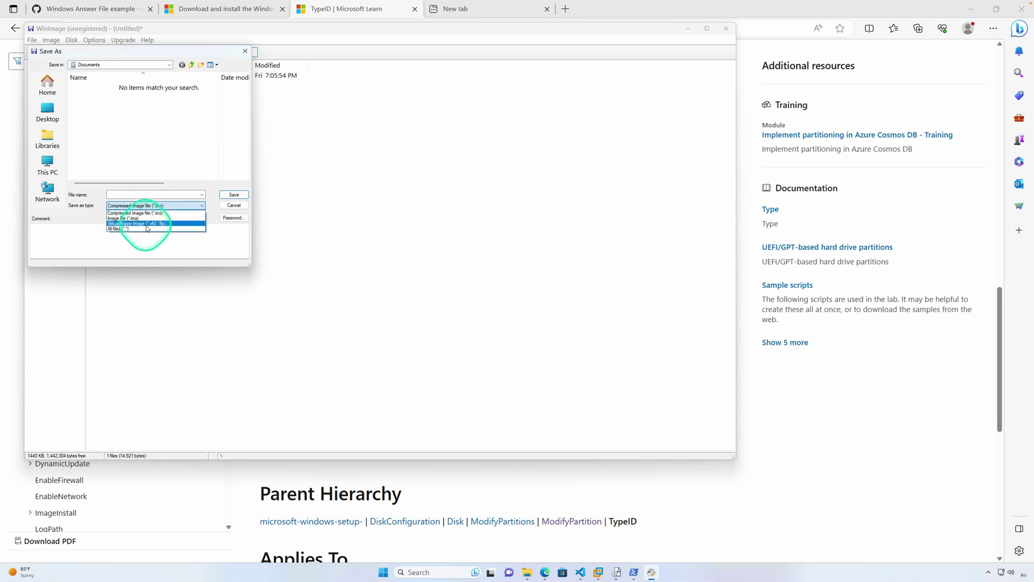
click(146, 224)
click(116, 195)
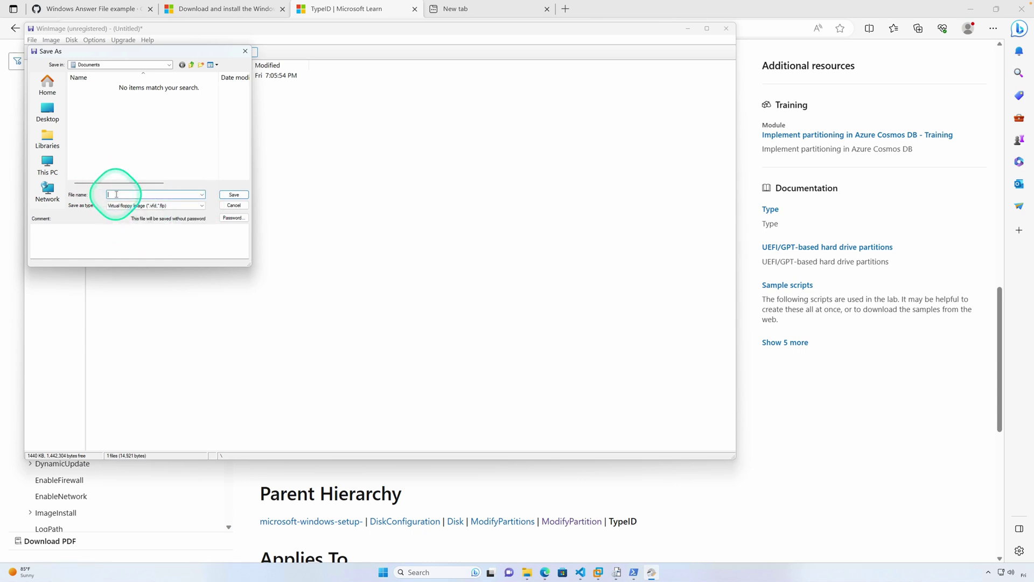
click(49, 164)
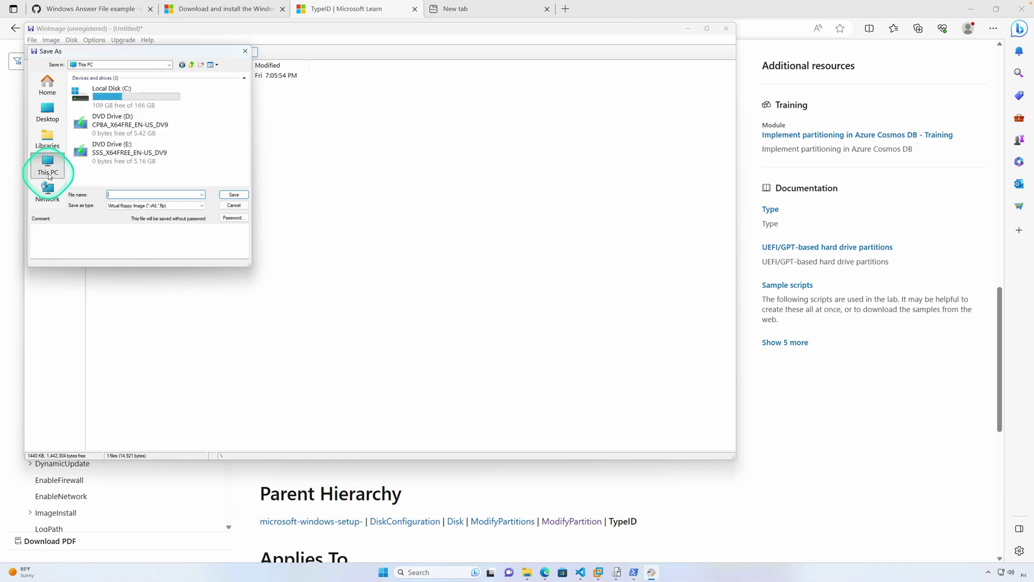
double_click(111, 92)
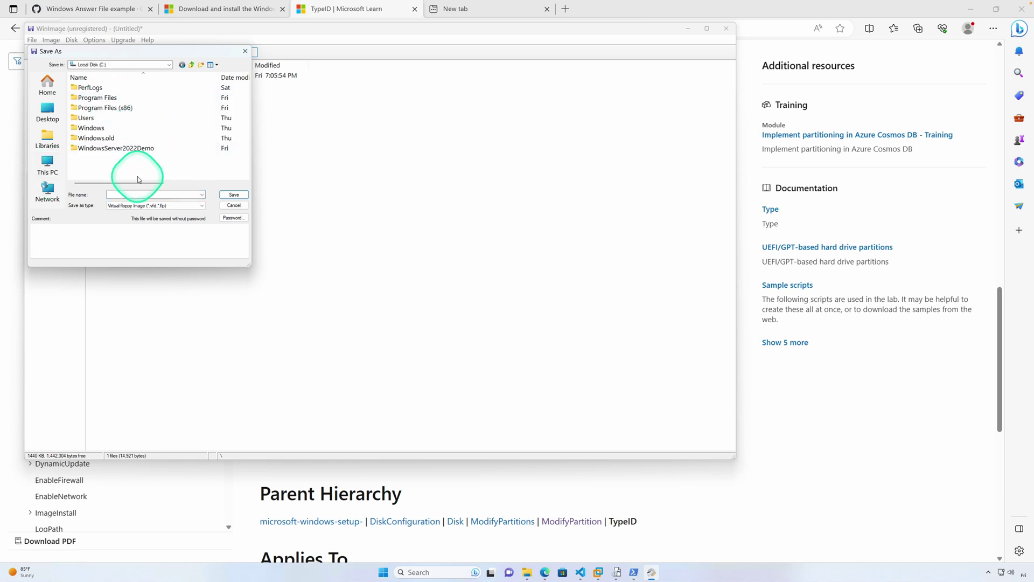
double_click(135, 153)
click(125, 194)
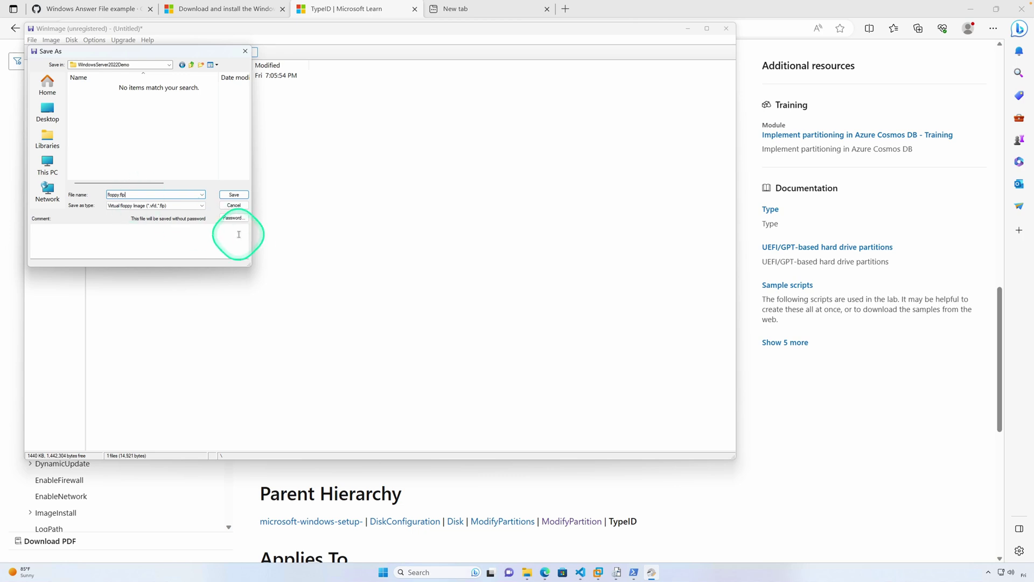
click(234, 195)
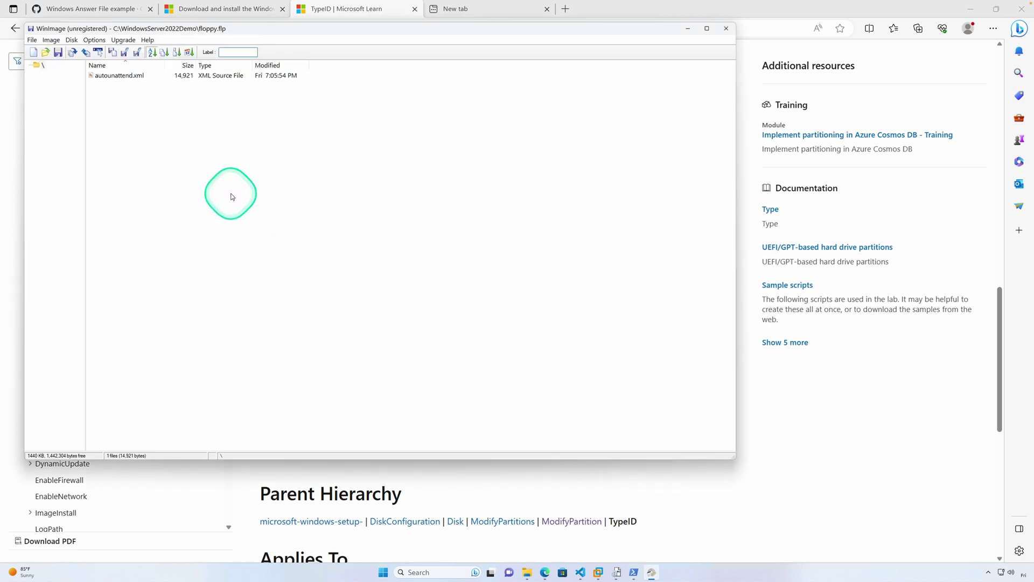
click(727, 28)
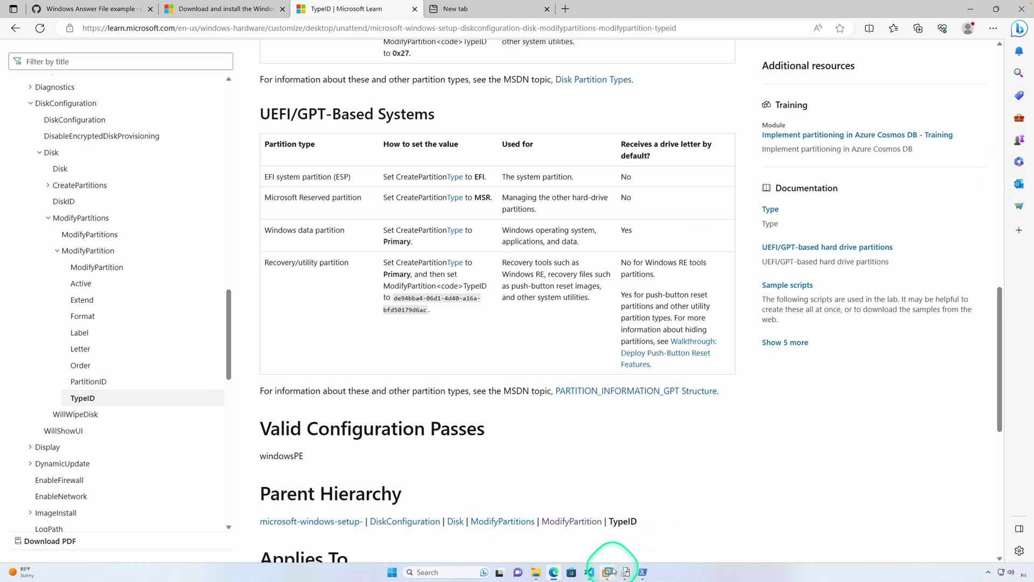
Step: Minimize the browser, switch to VMware Workstation and start the New Virtual Machine Wizard
click(970, 8)
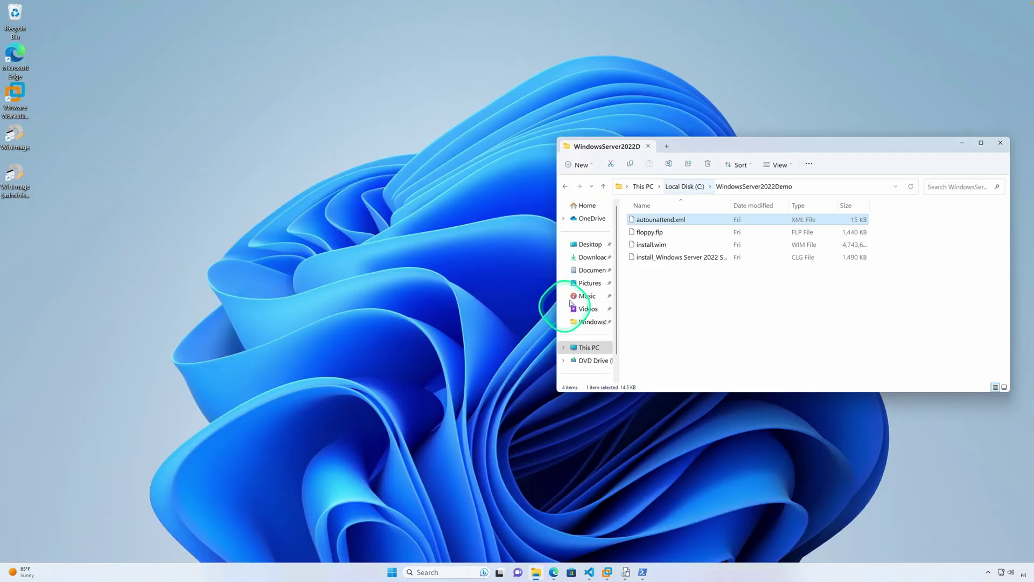
click(607, 572)
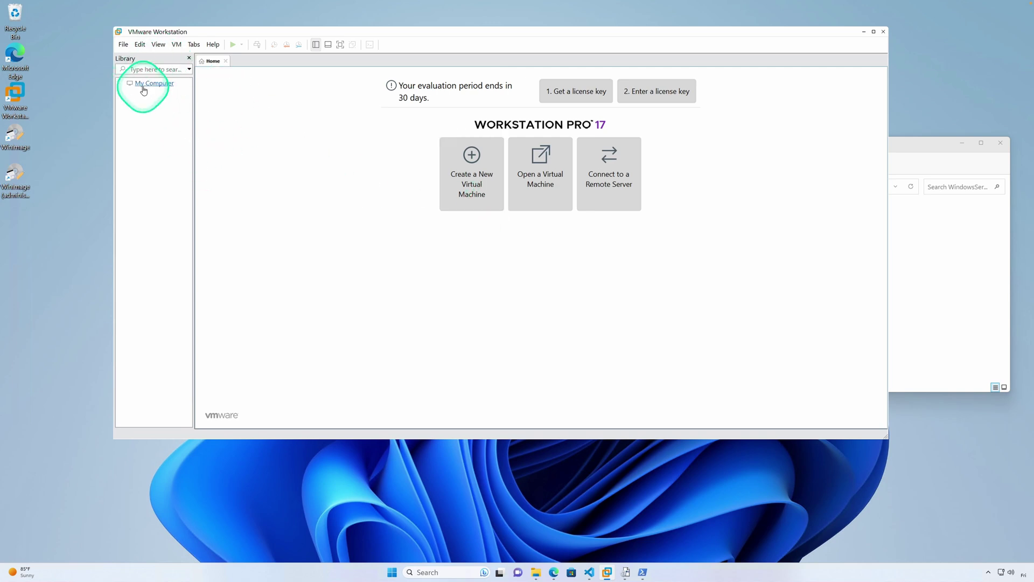
click(123, 45)
click(134, 57)
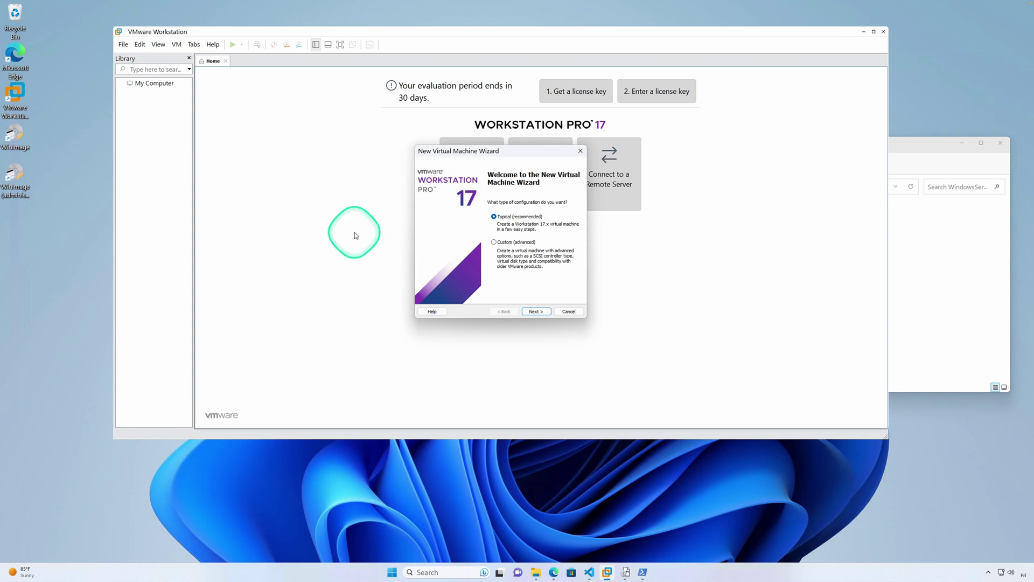
Step: Choose a custom configuration, accept Workstation 17.x hardware compatibility and choose to install the operating system later
click(496, 242)
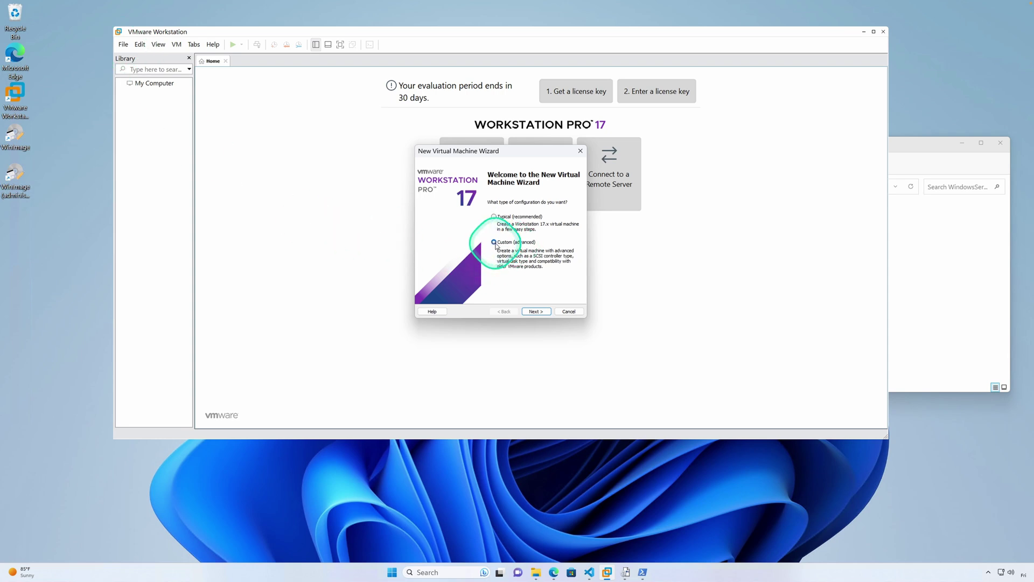
click(527, 312)
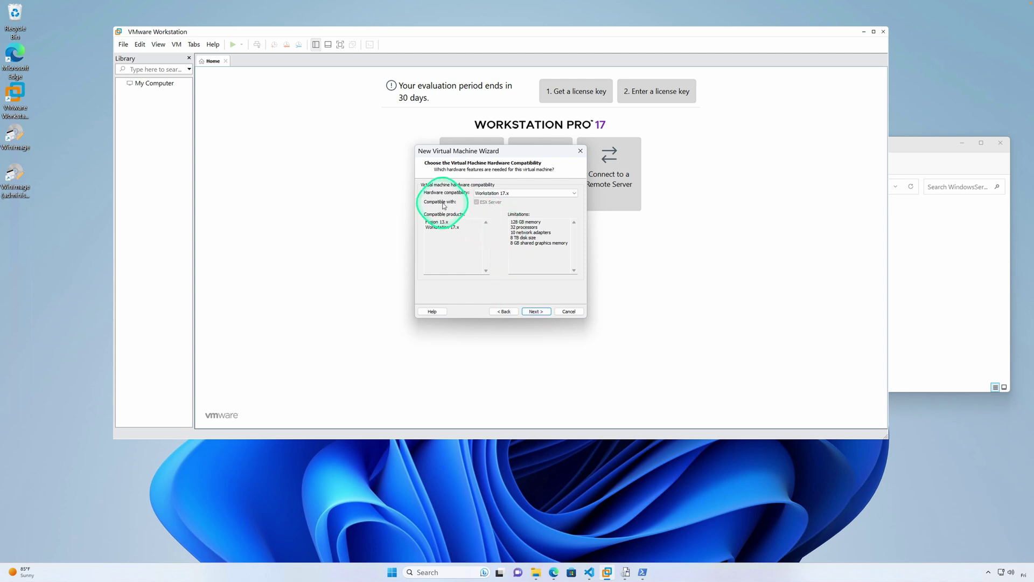
click(534, 312)
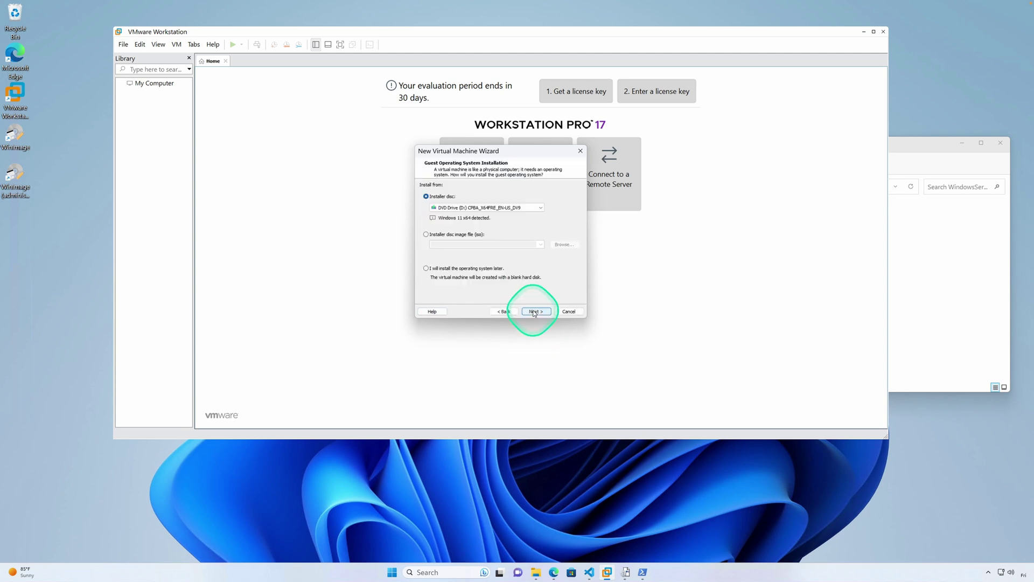
click(426, 269)
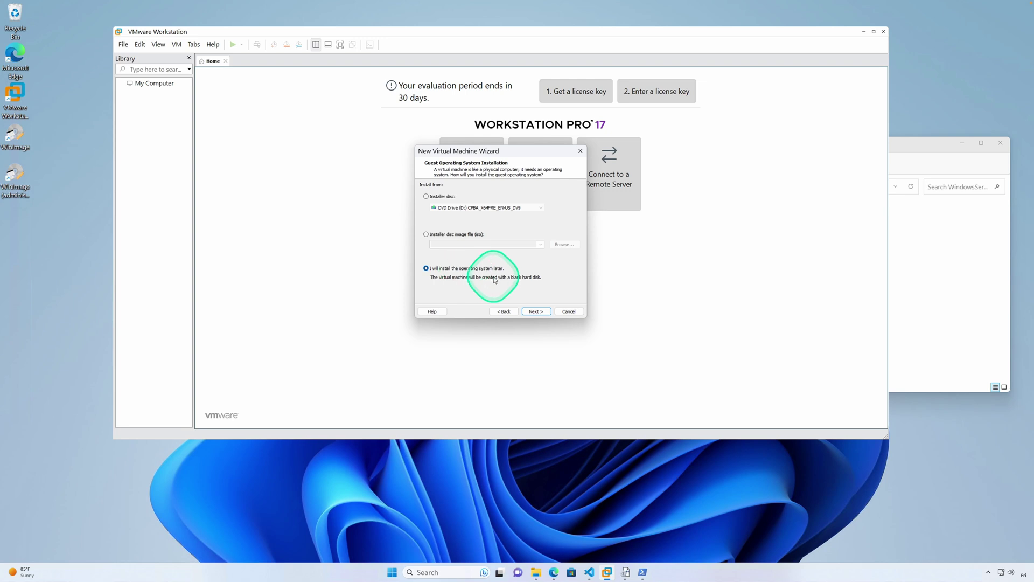
click(541, 311)
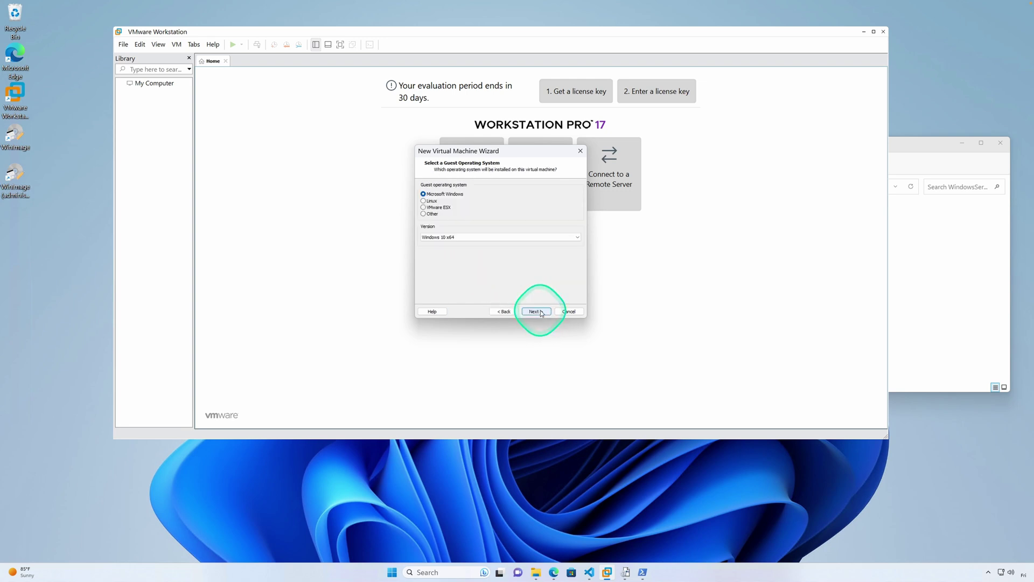
Step: Select Windows Server 2022 as the guest operating system, name the virtual machine demo and keep UEFI firmware without Secure Boot
click(463, 240)
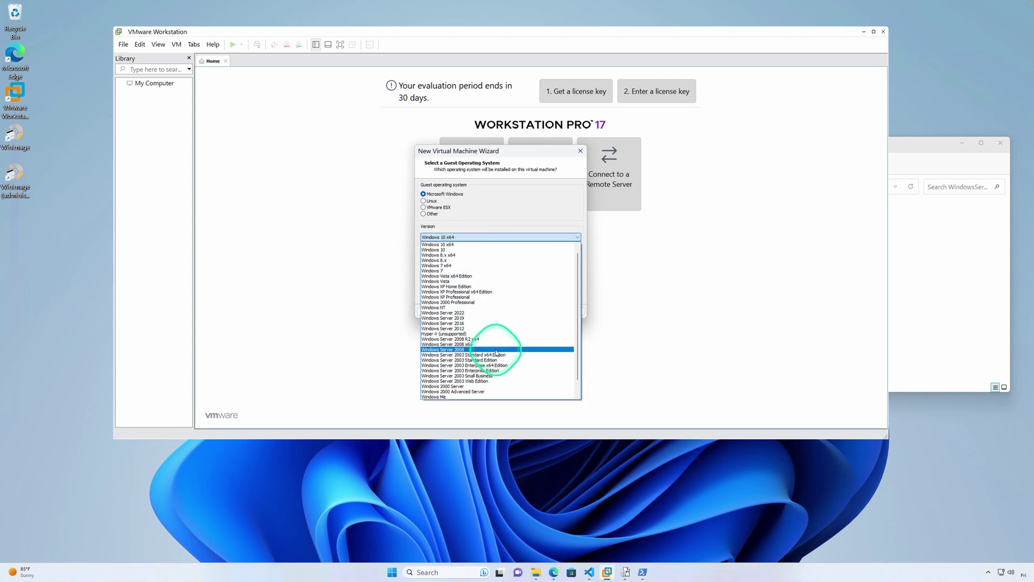
scroll(496, 353, down, 1)
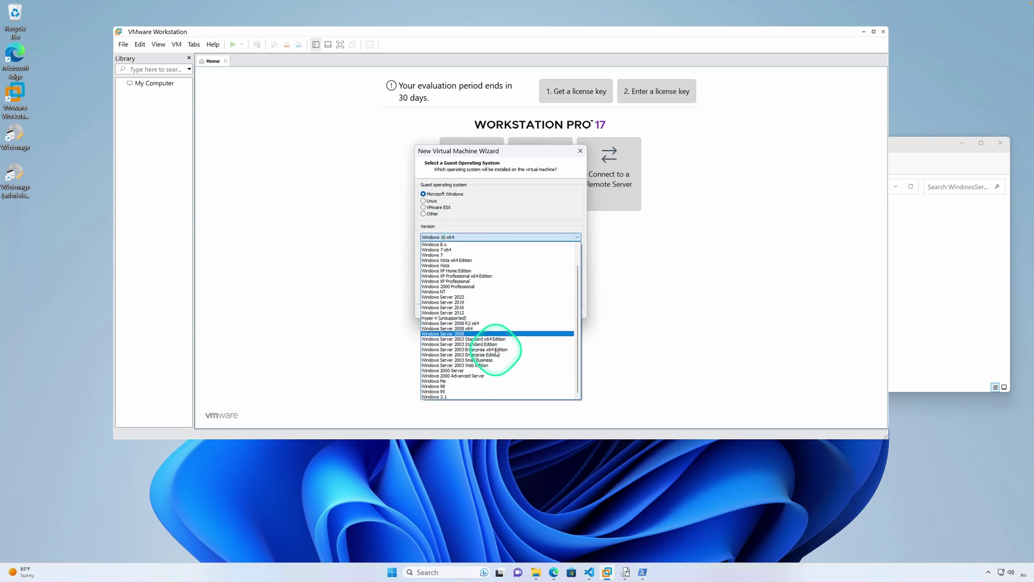
click(438, 297)
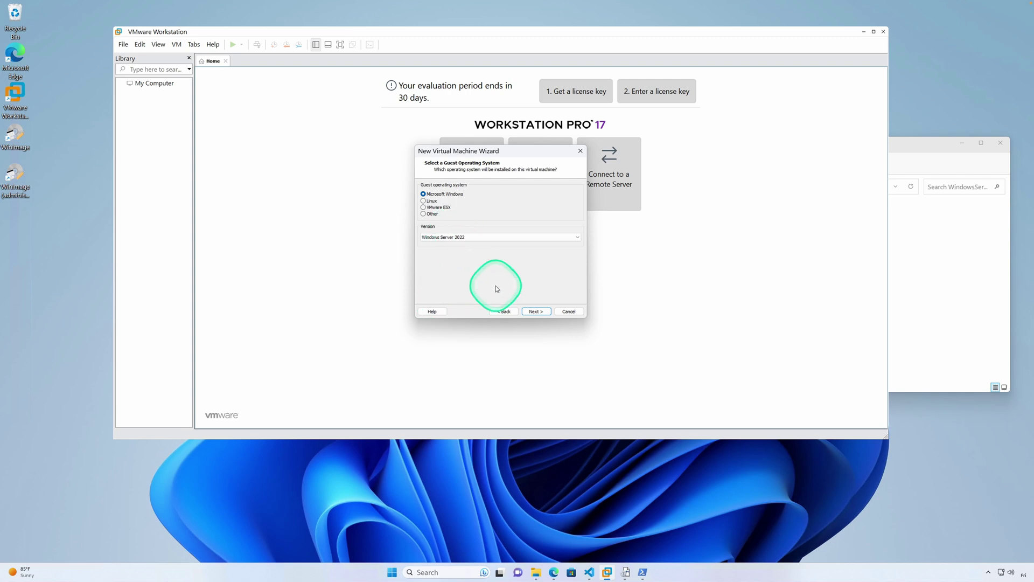
click(533, 312)
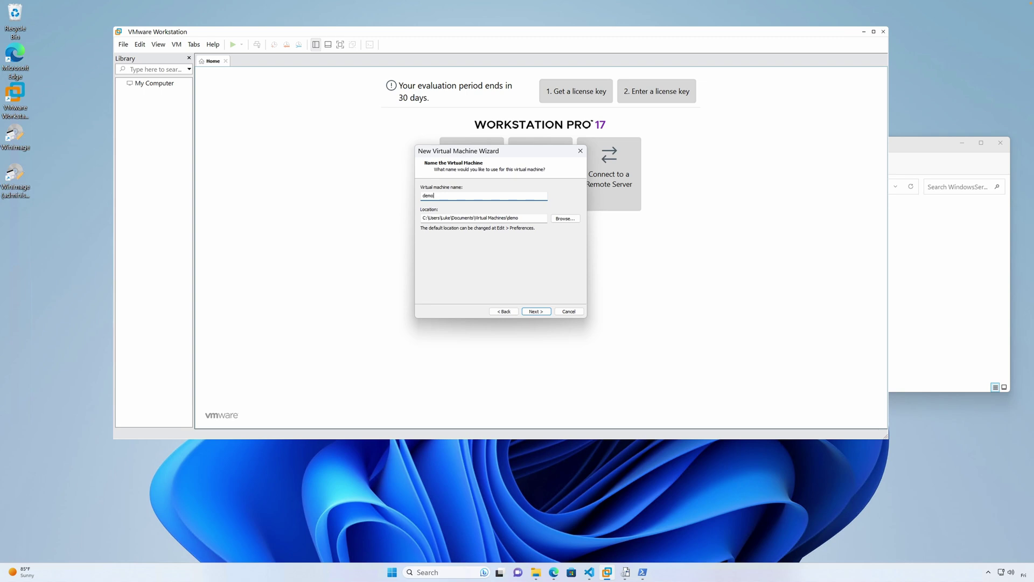
click(531, 311)
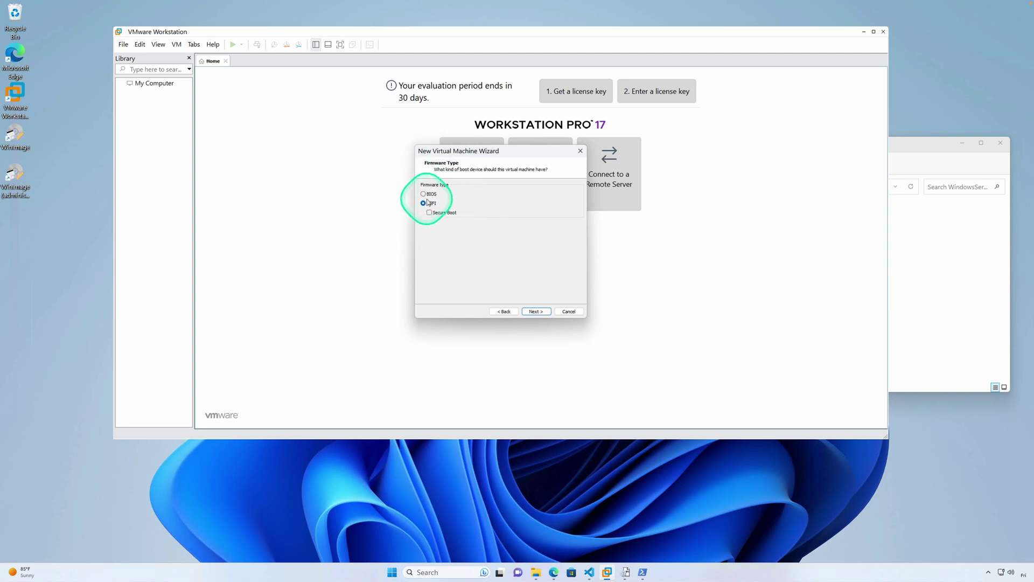
click(539, 312)
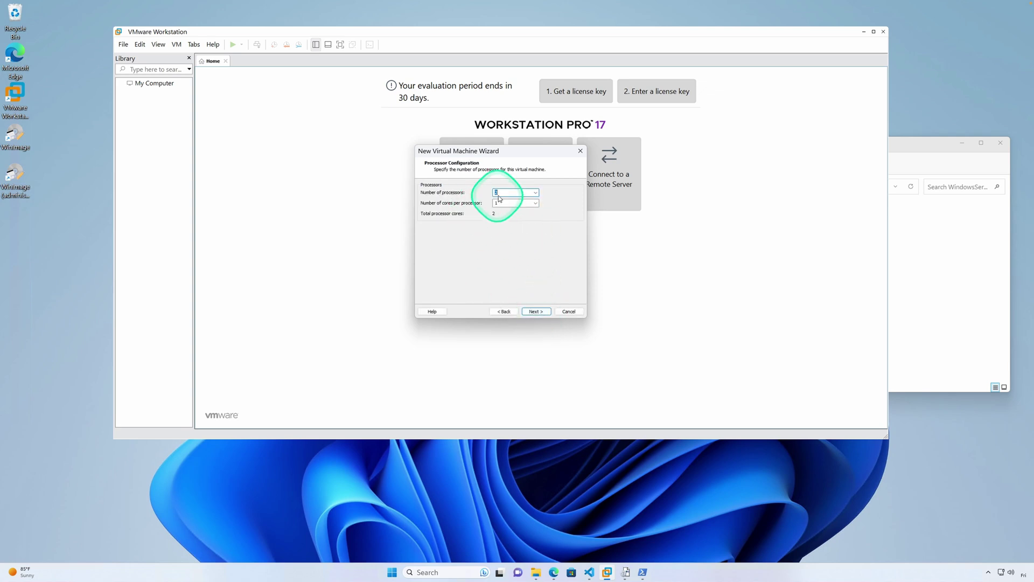
Step: Assign 1 processor with 4 cores and 4096 MB of memory to the virtual machine
text(1)
key(Tab)
text(4)
click(537, 311)
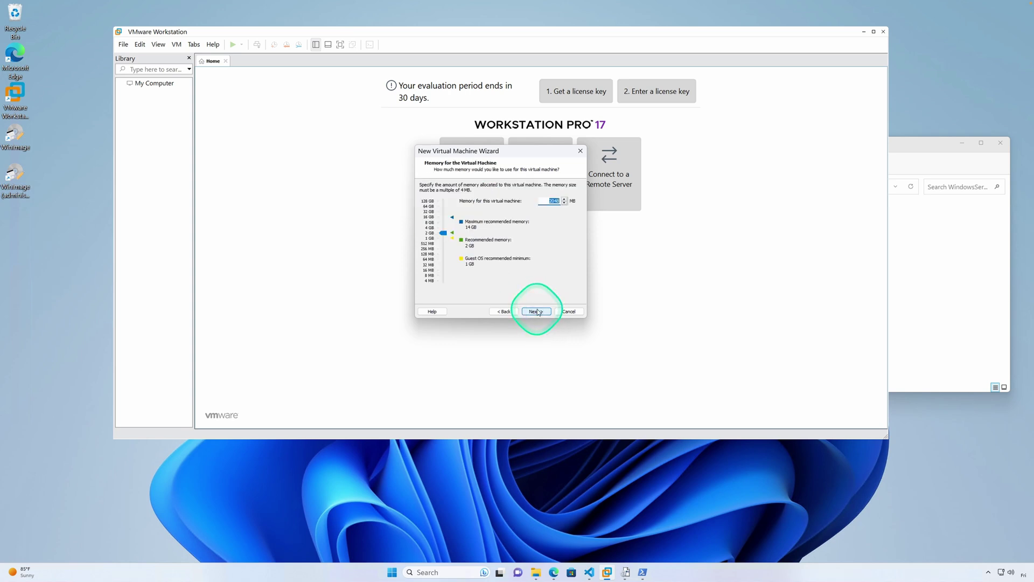
drag(443, 233, 443, 227)
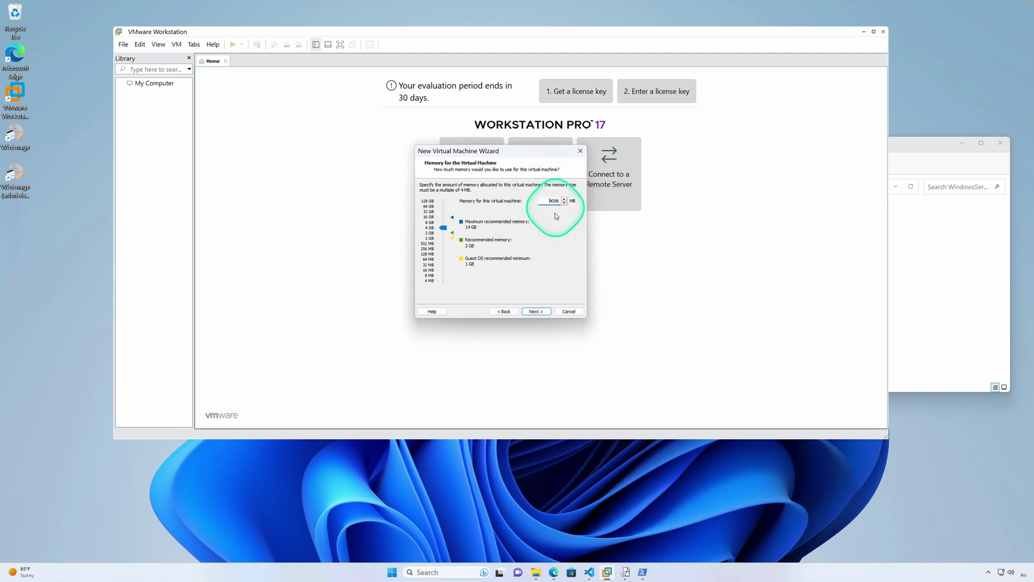
click(534, 312)
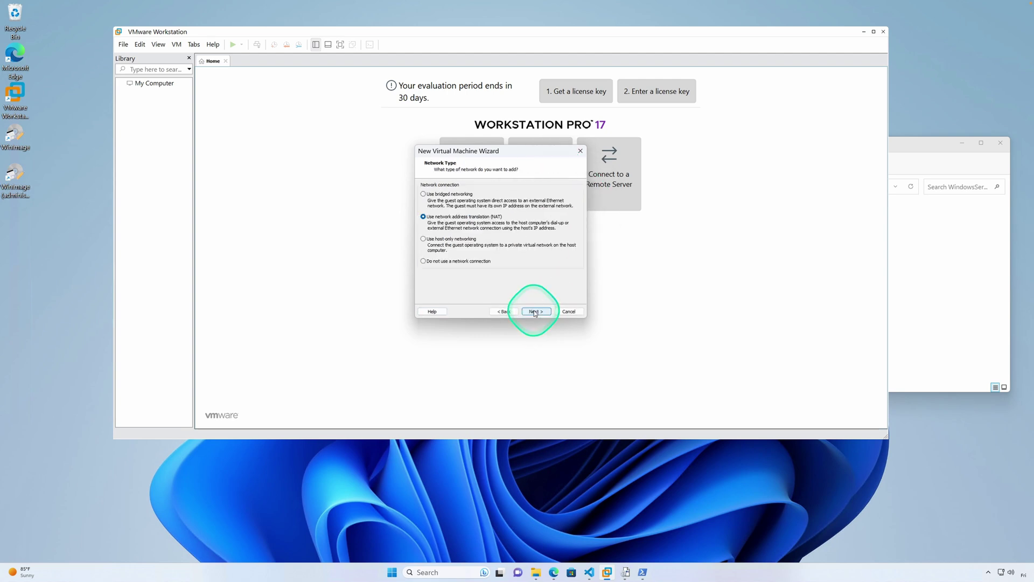
Step: Accept NAT, LSI Logic SAS and a new 60 GB NVMe disk split into multiple files as demo.vmdk, and finish creating the virtual machine
click(534, 312)
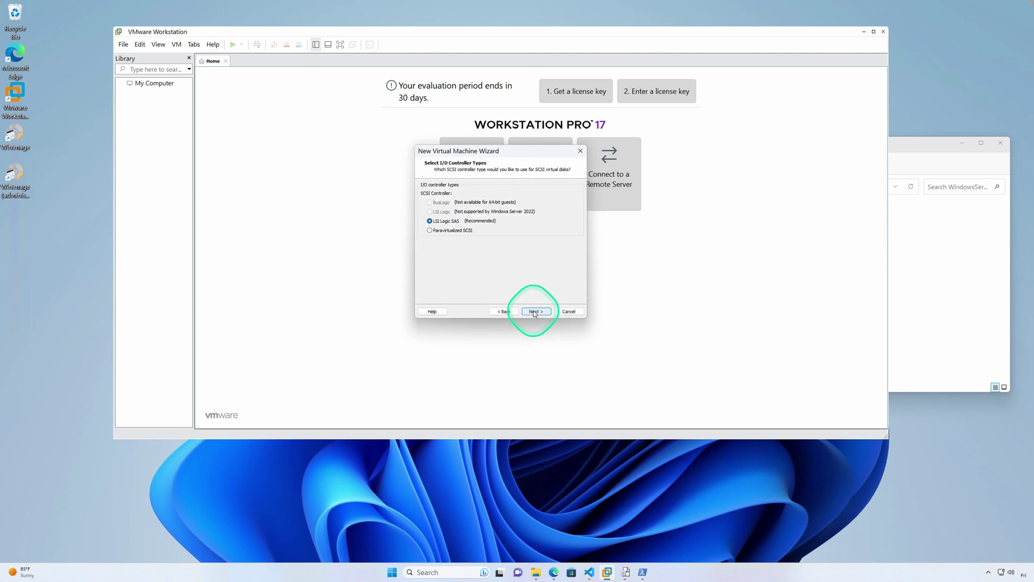
click(534, 312)
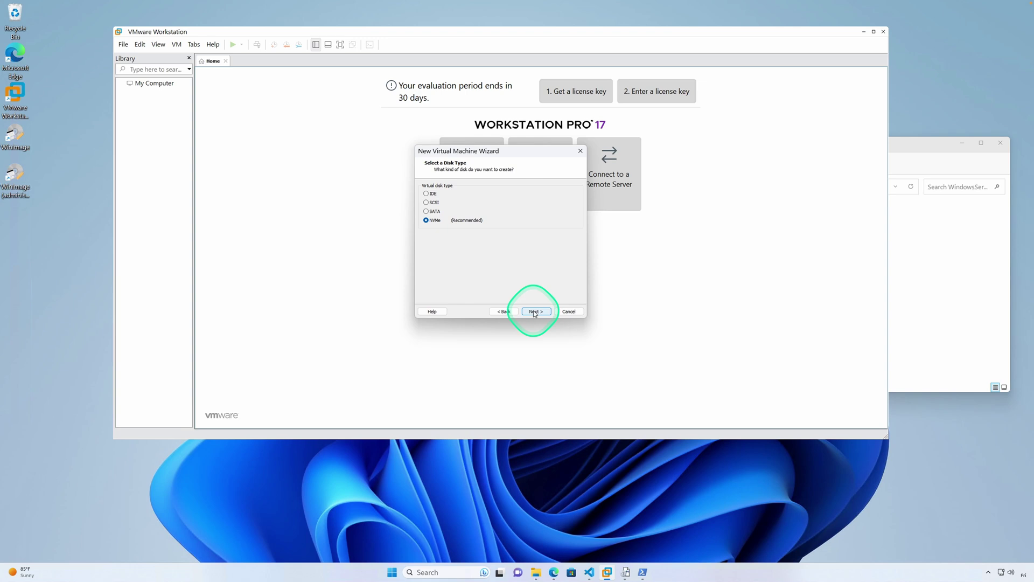
click(534, 312)
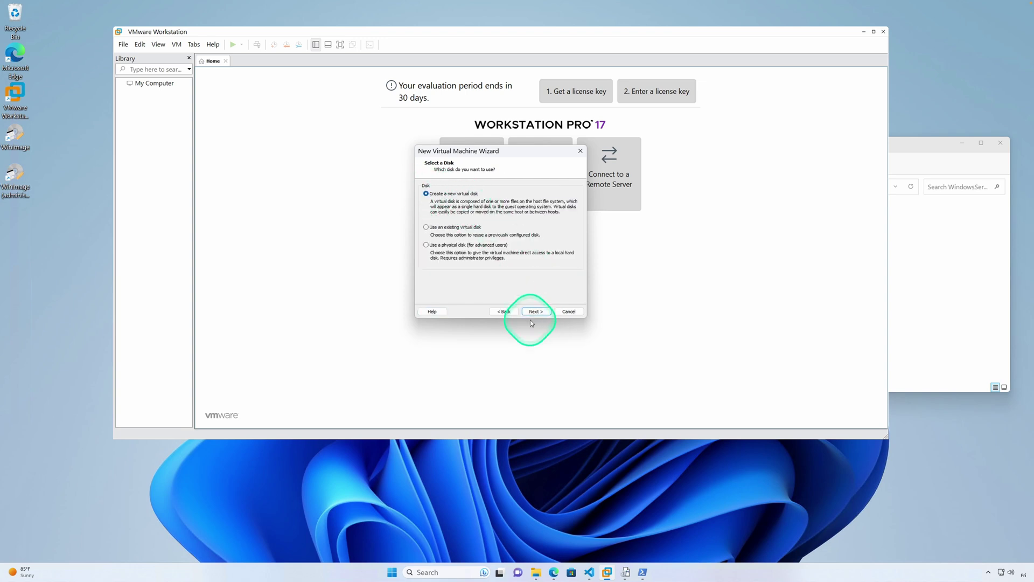
click(534, 312)
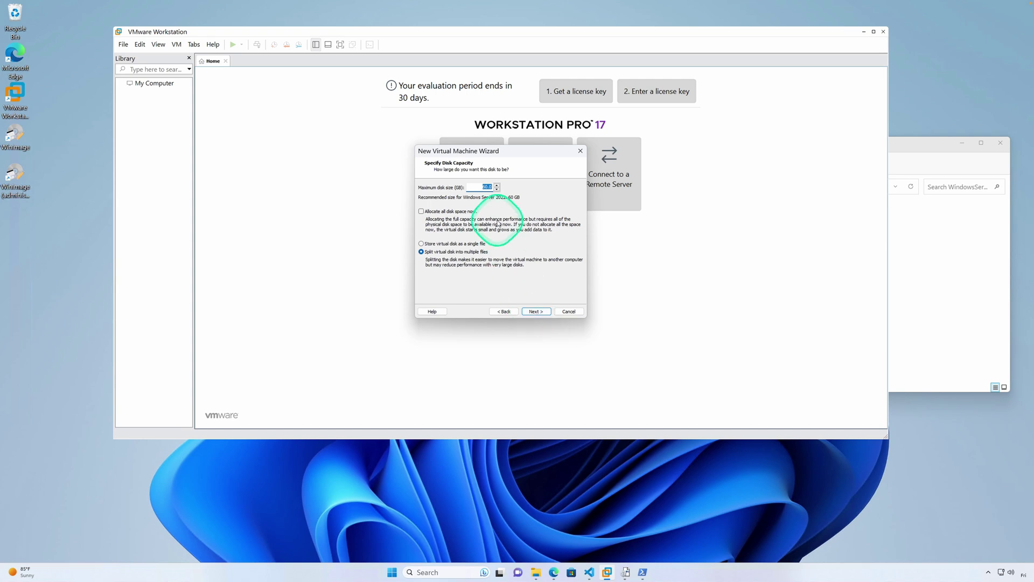
click(534, 310)
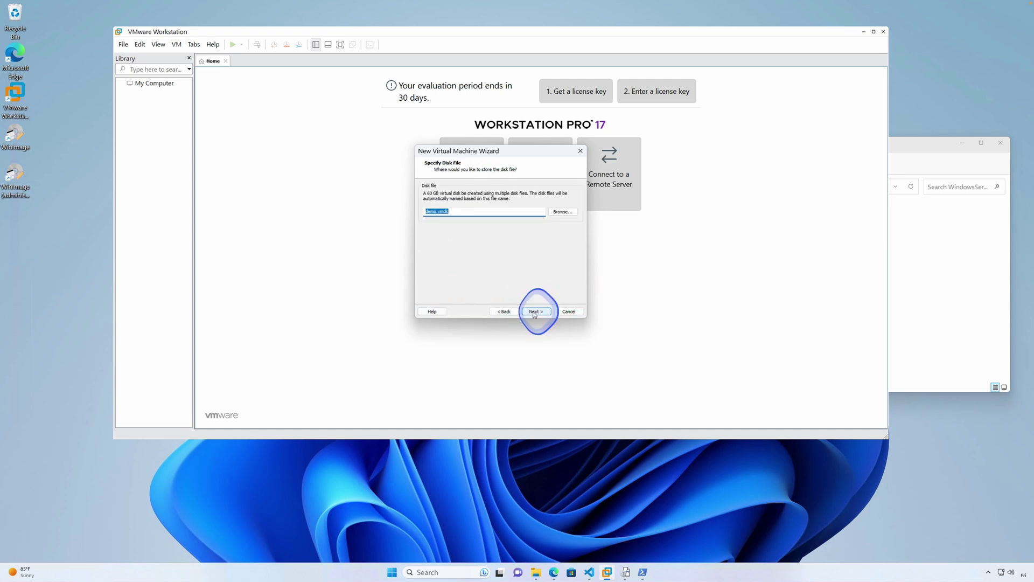
click(535, 312)
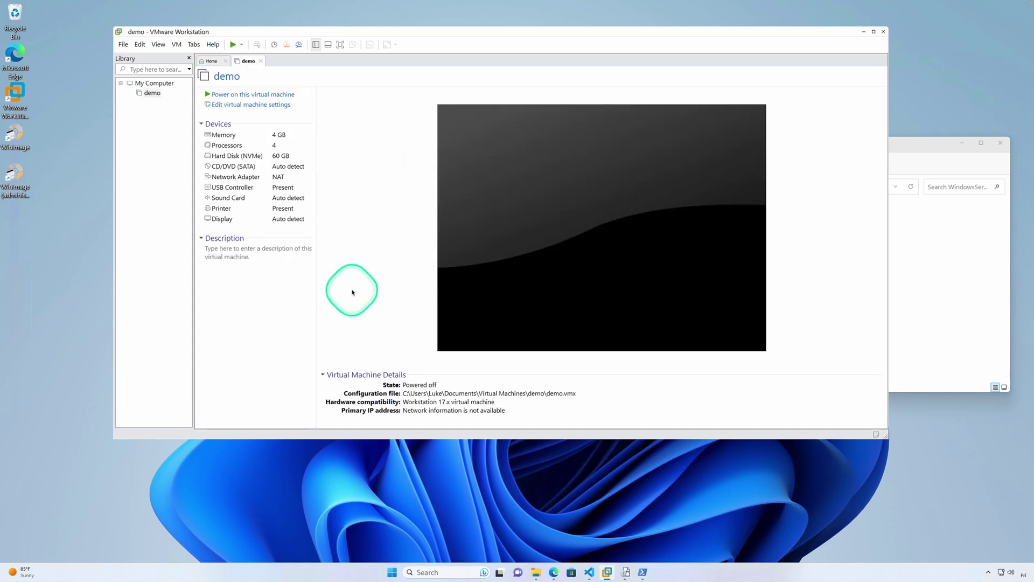
Step: In the demo machine's settings, attach the SERVER_EVAL_x64FRE_en-us ISO image from Downloads to the CD/DVD drive
right_click(155, 94)
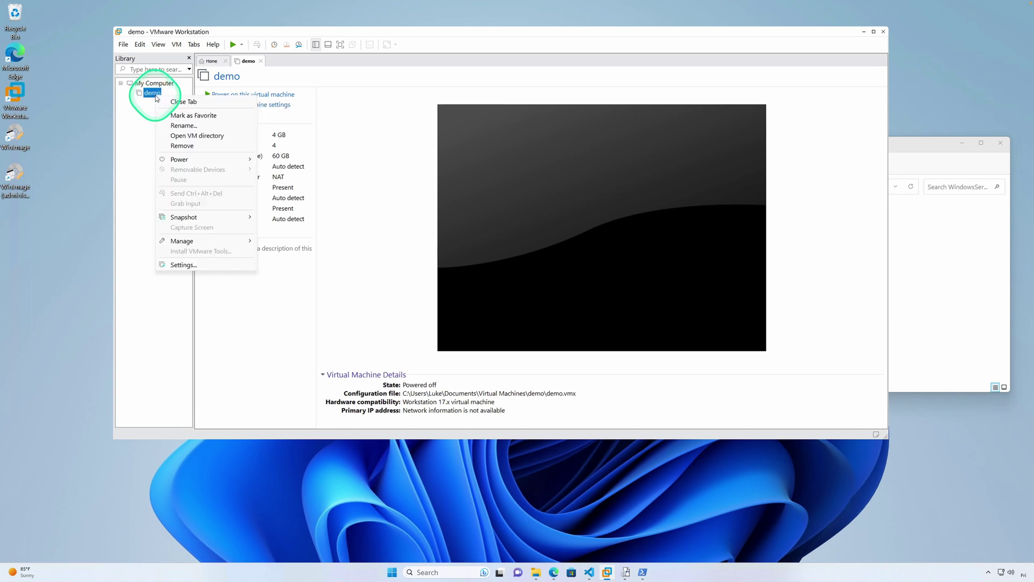
click(180, 264)
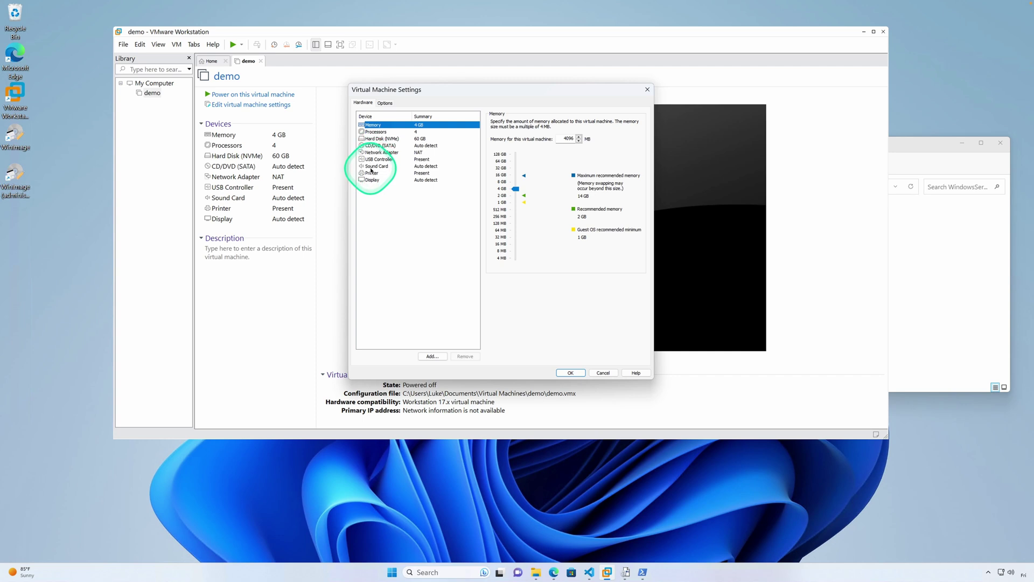
click(386, 147)
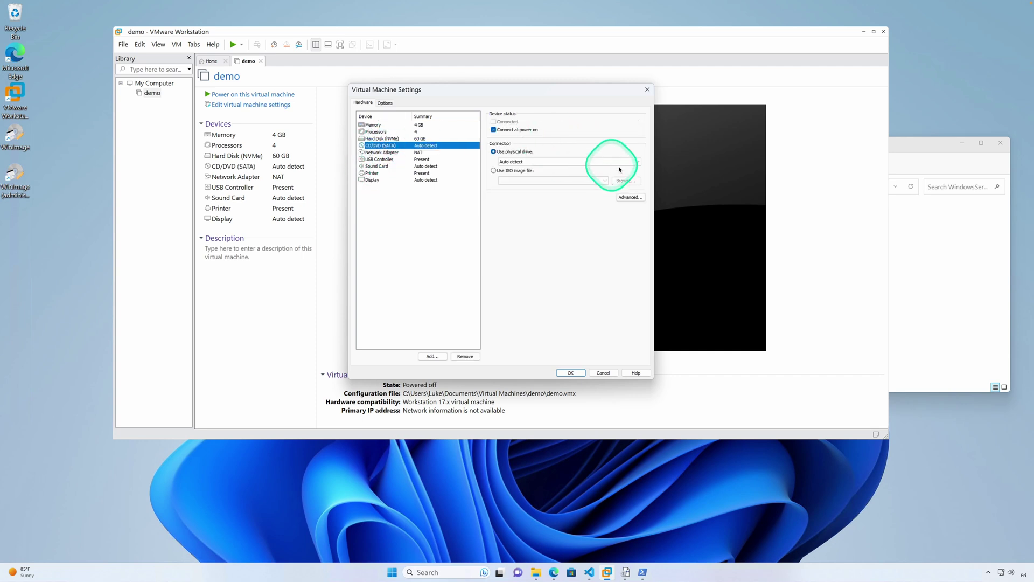
click(494, 170)
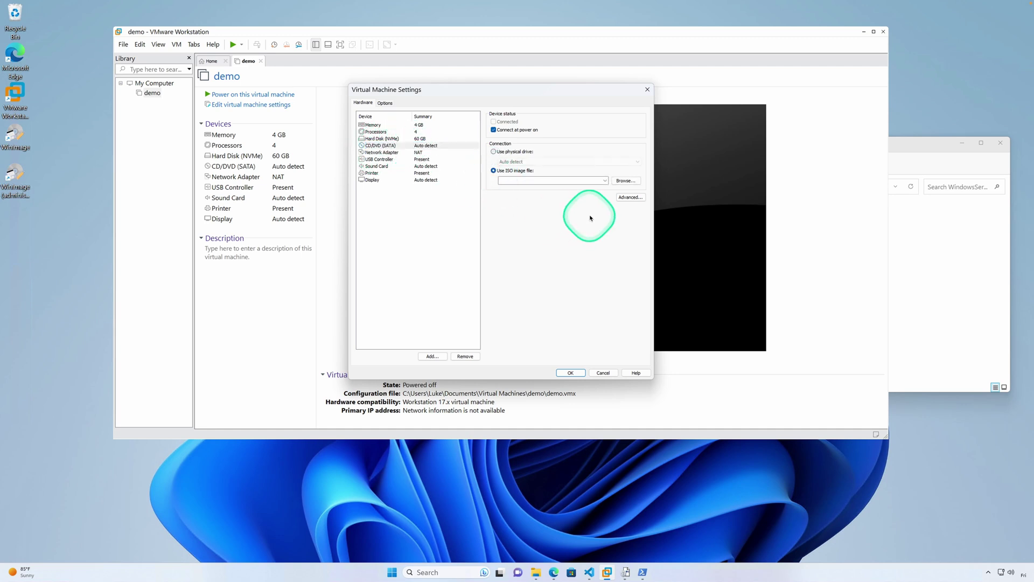
click(625, 180)
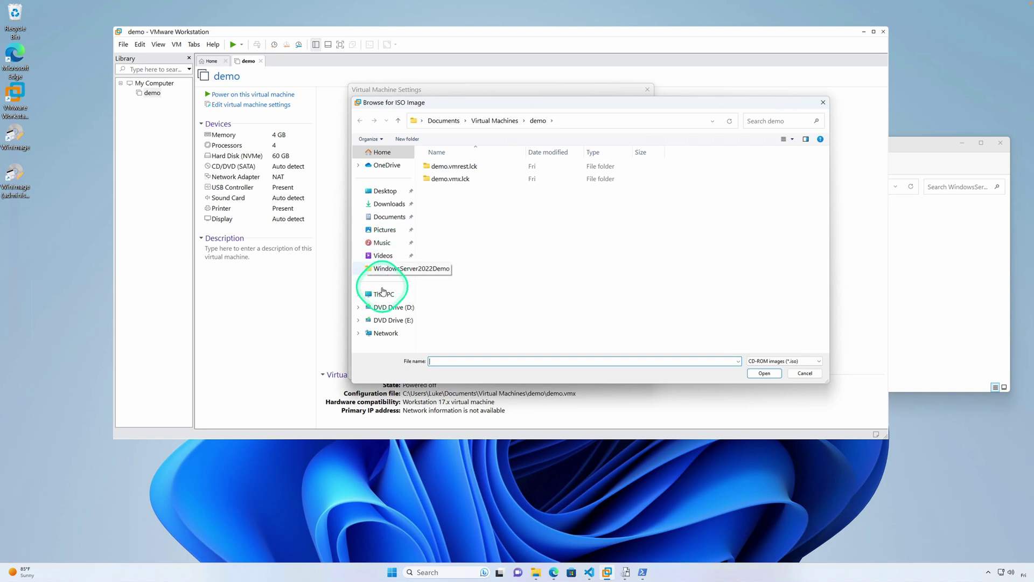
click(387, 203)
click(462, 180)
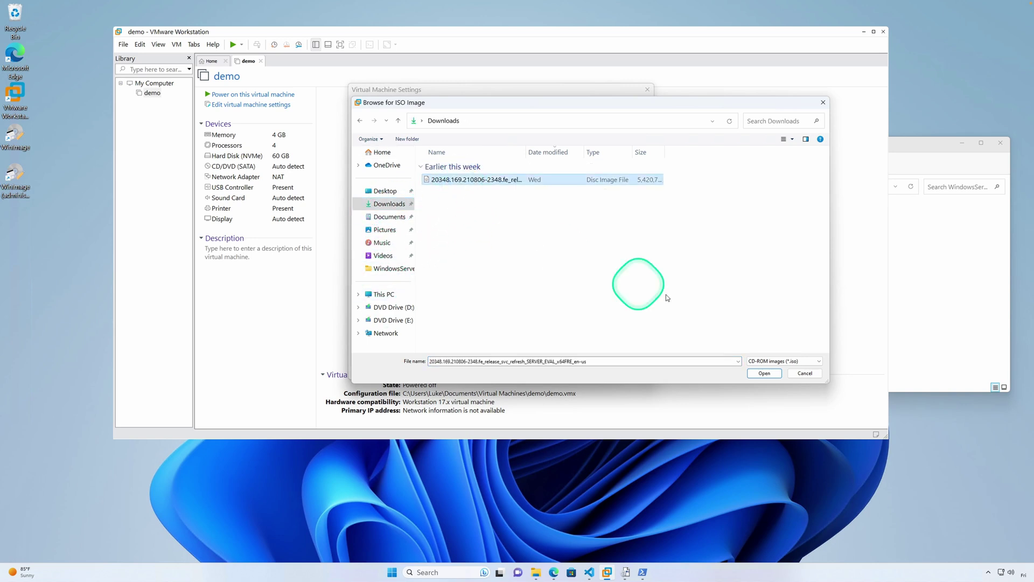
click(760, 373)
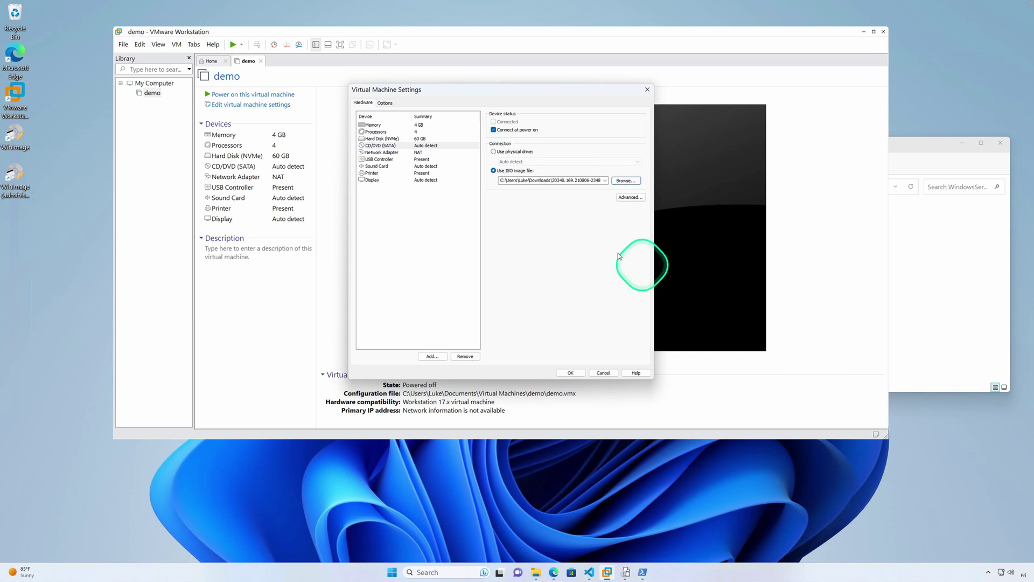
Step: Add a floppy drive using the image C:\WindowsServer2022Demo\floppy.flp and save the virtual machine settings
click(434, 357)
click(436, 211)
click(540, 314)
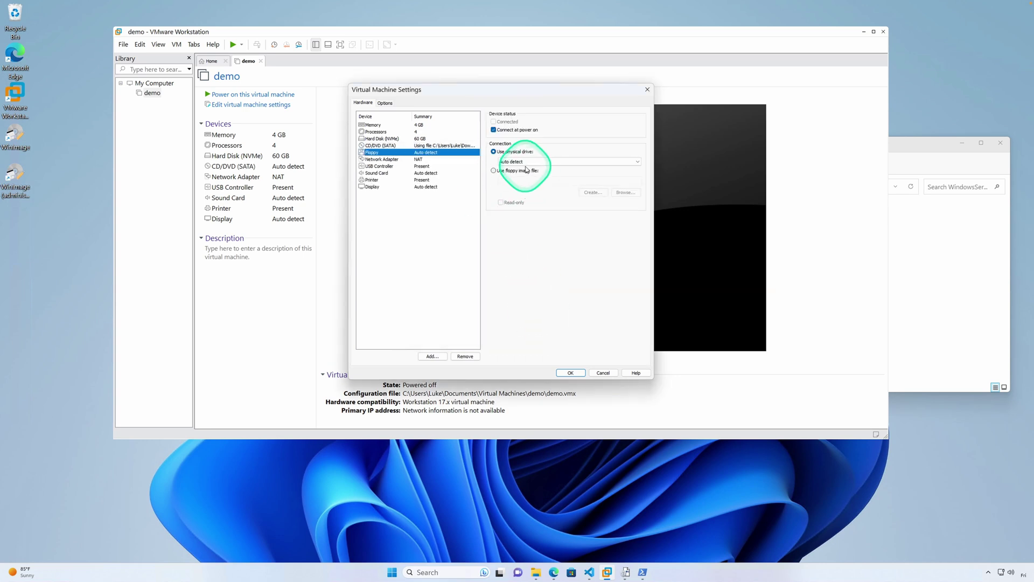
click(495, 171)
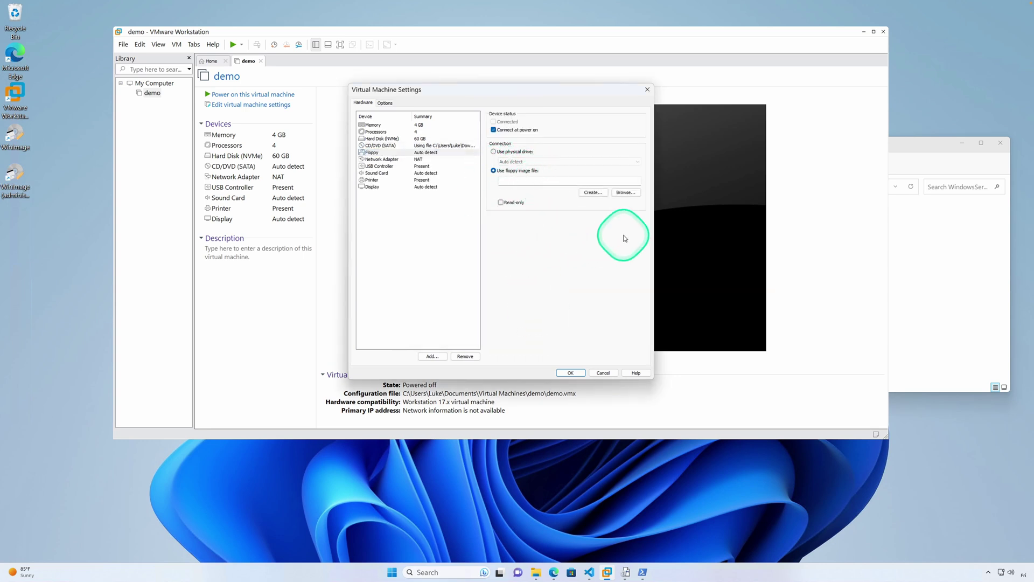
click(625, 192)
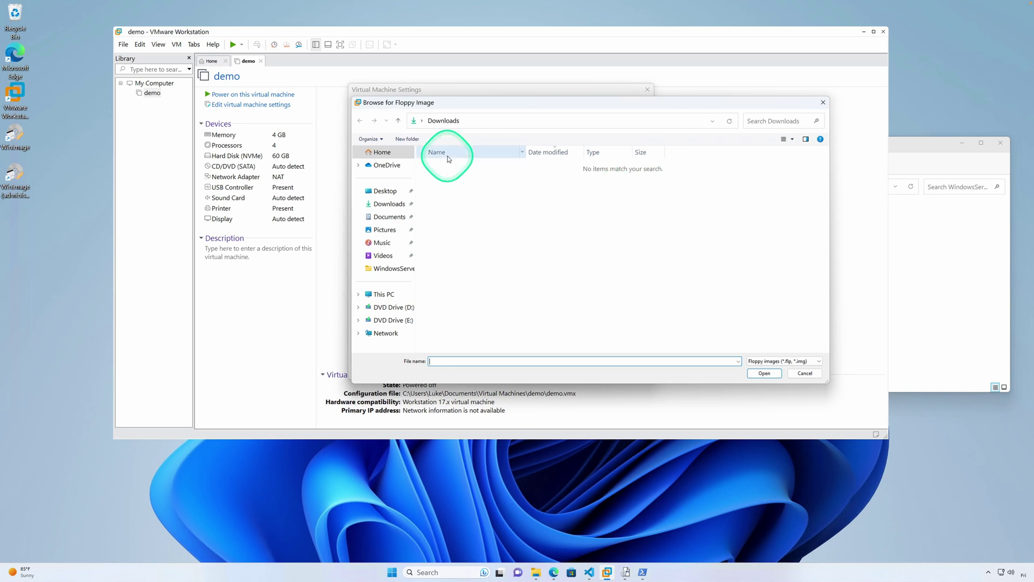
click(387, 273)
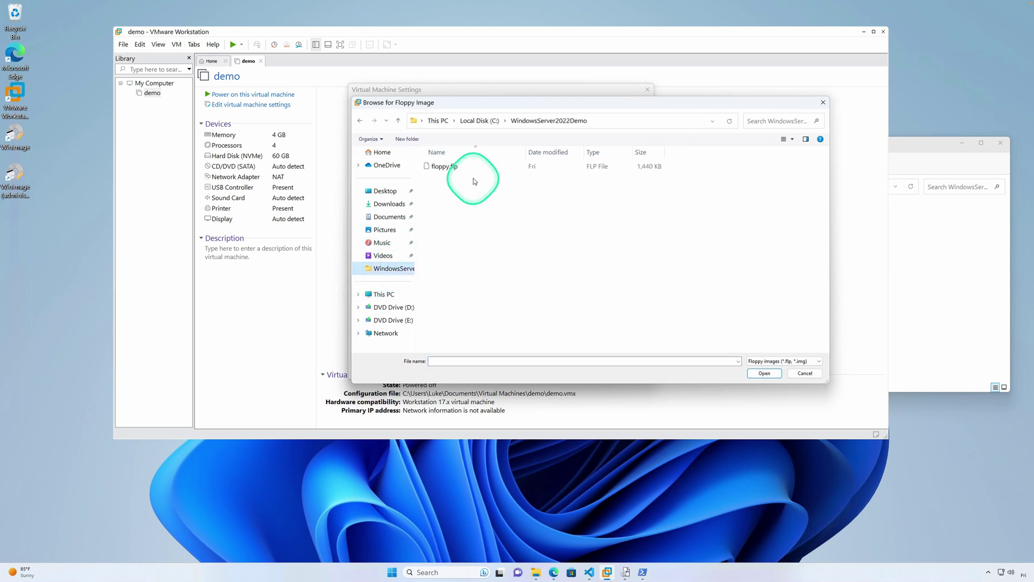
click(453, 166)
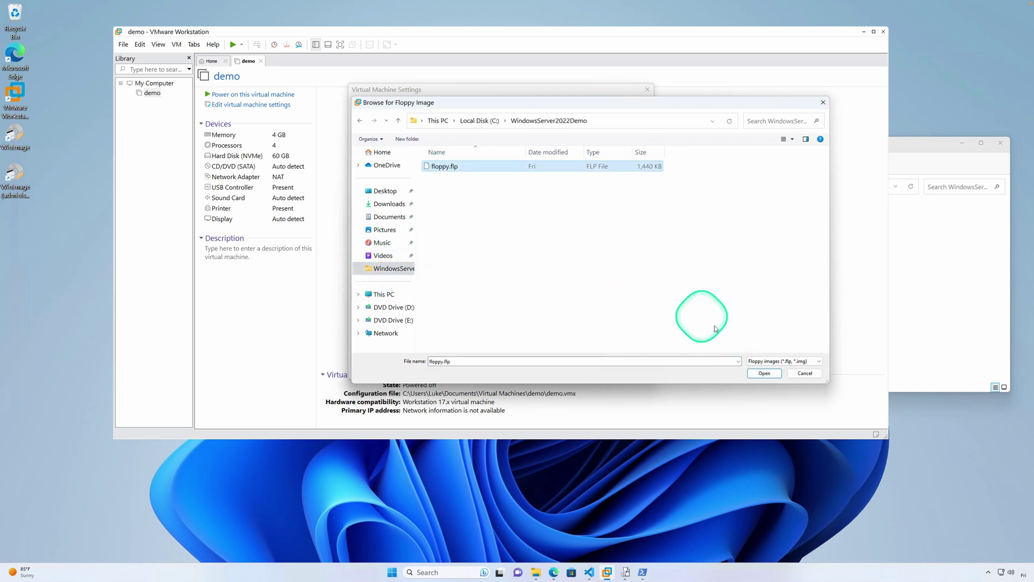
click(766, 374)
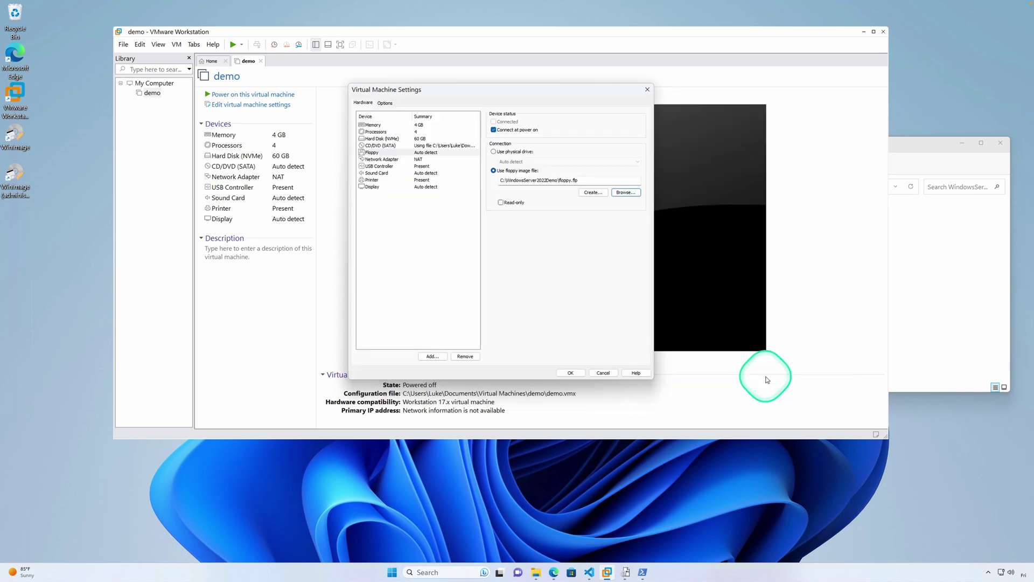
click(575, 373)
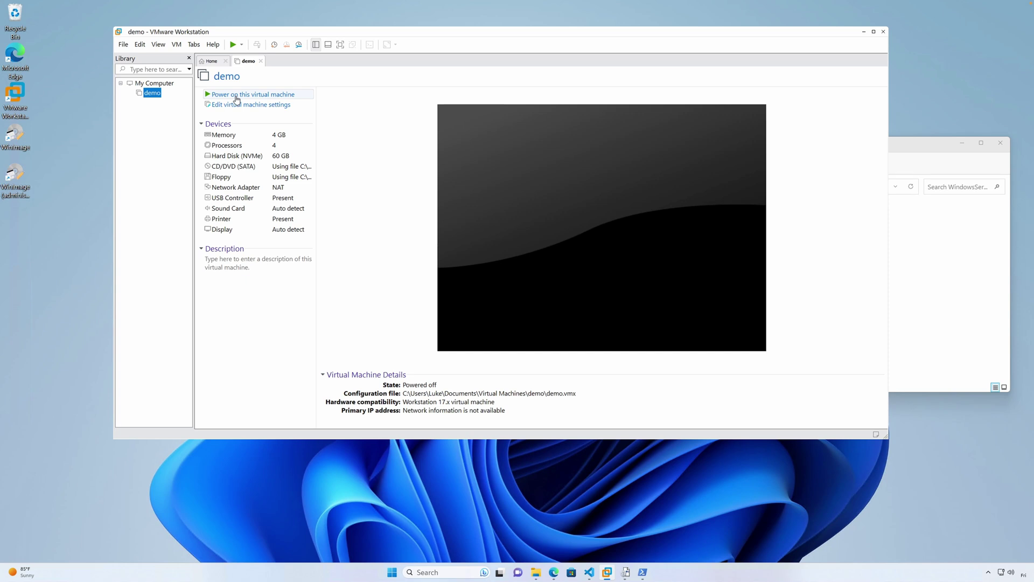
Step: Power on the demo virtual machine despite the degraded performance notice and boot from the virtual CD into Windows Setup [EMS Enabled]
click(236, 95)
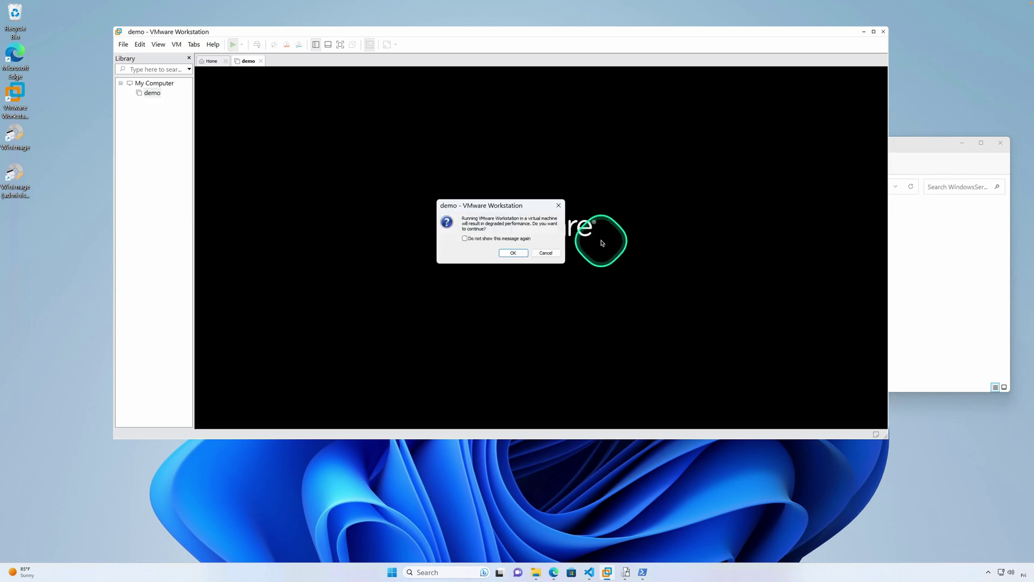
click(512, 252)
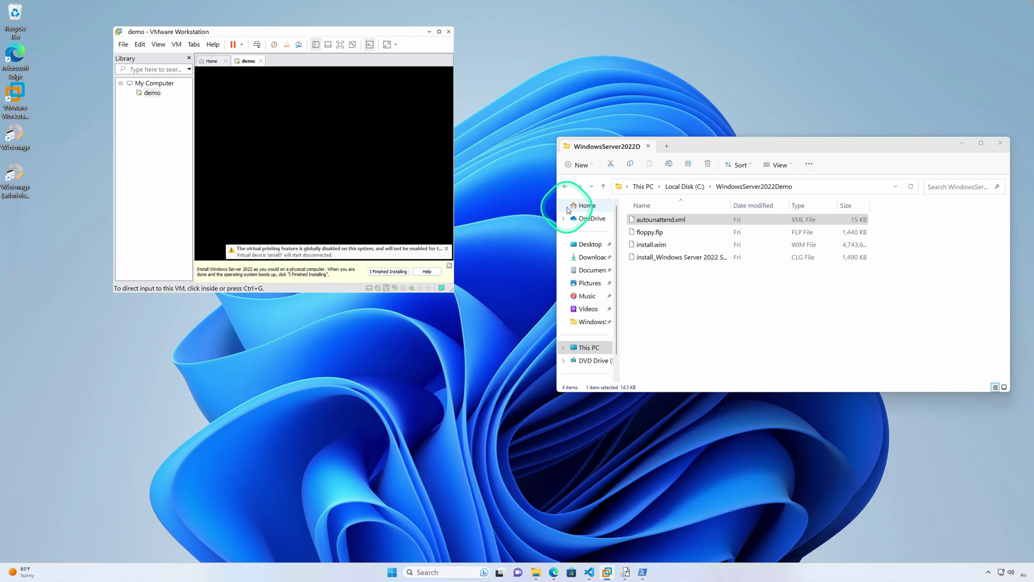
click(337, 146)
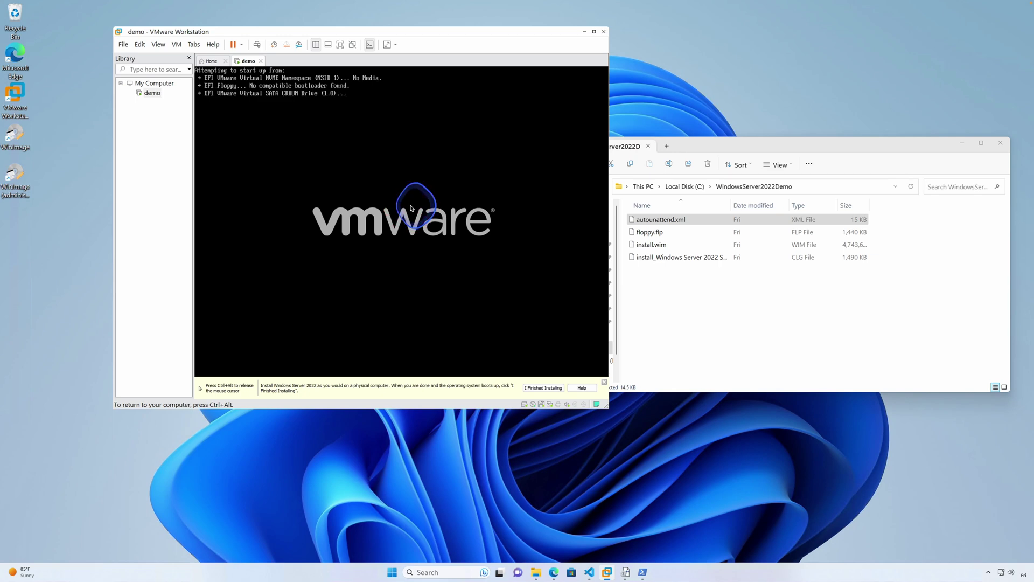
key(Return)
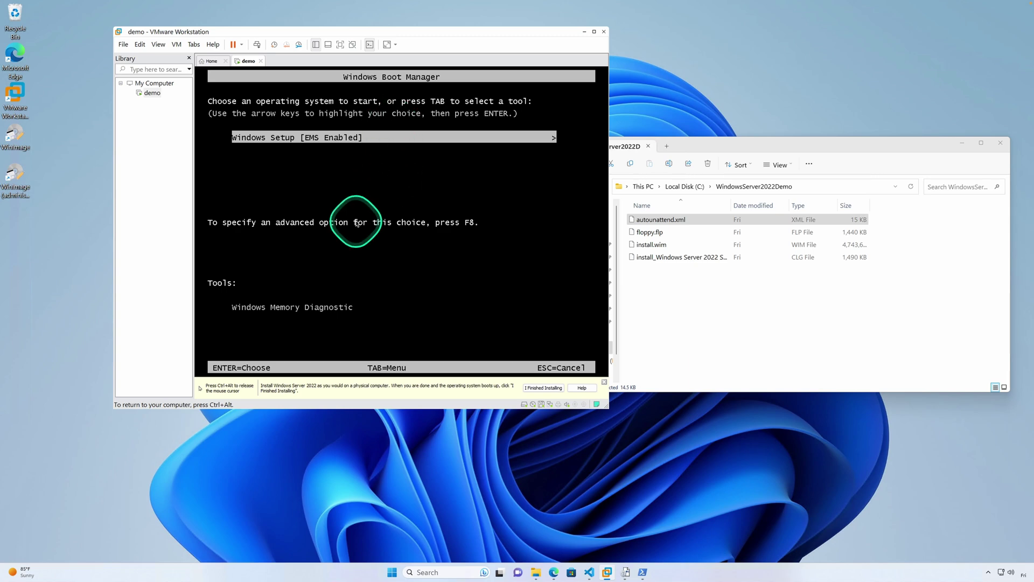
key(Return)
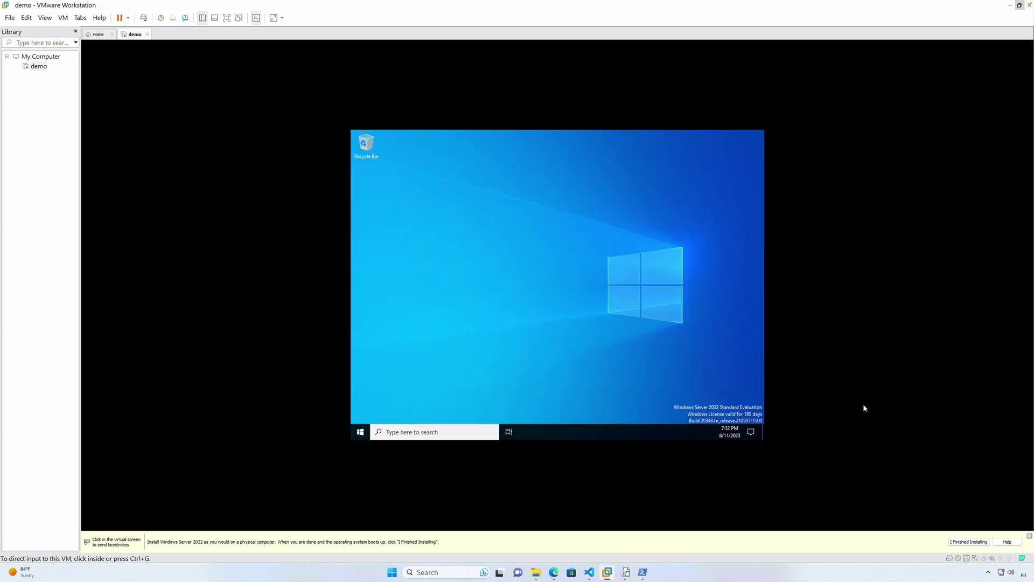
click(643, 274)
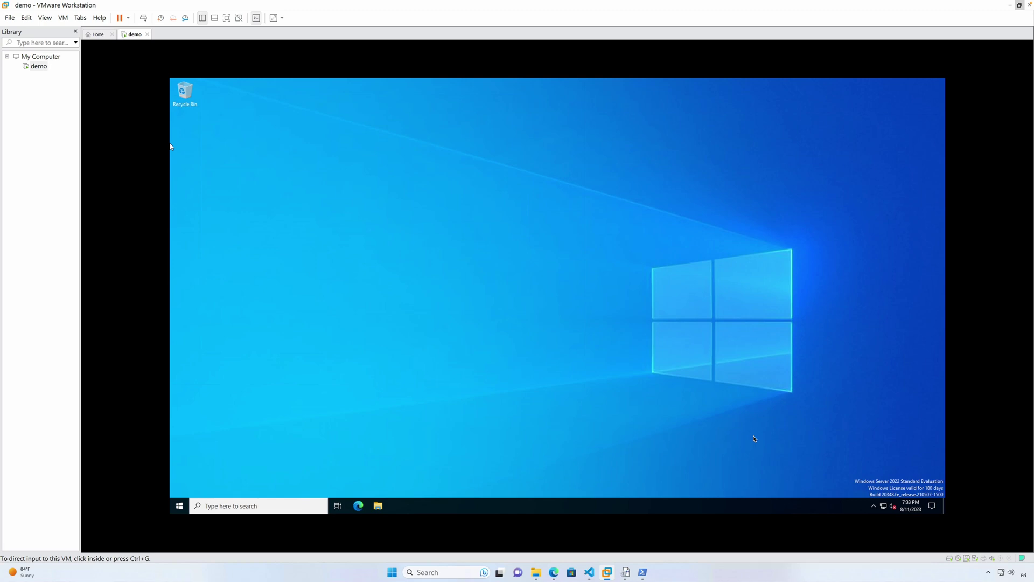
Step: Check the time zone in the guest's Date & time settings and close the settings window
click(910, 512)
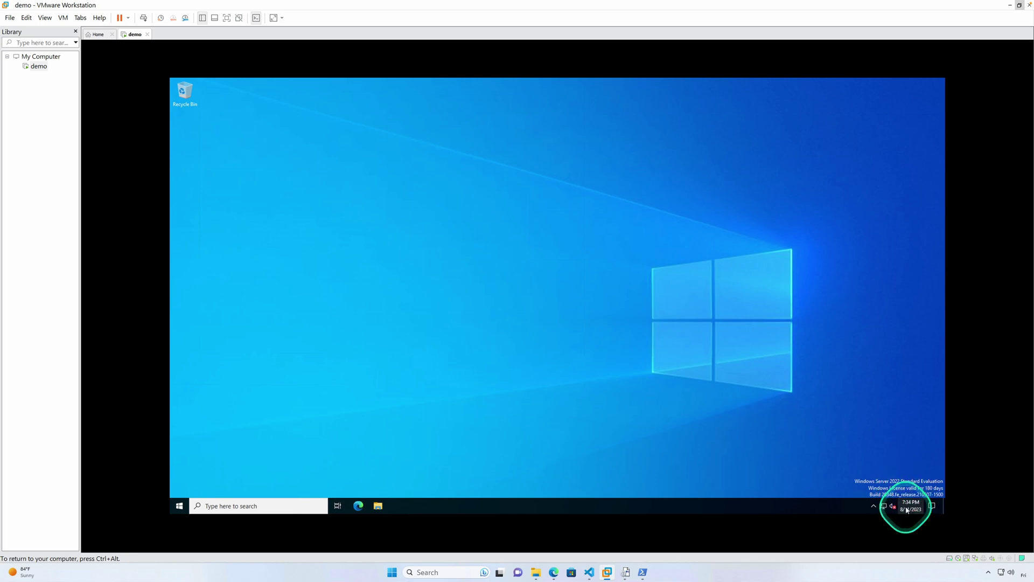
right_click(907, 510)
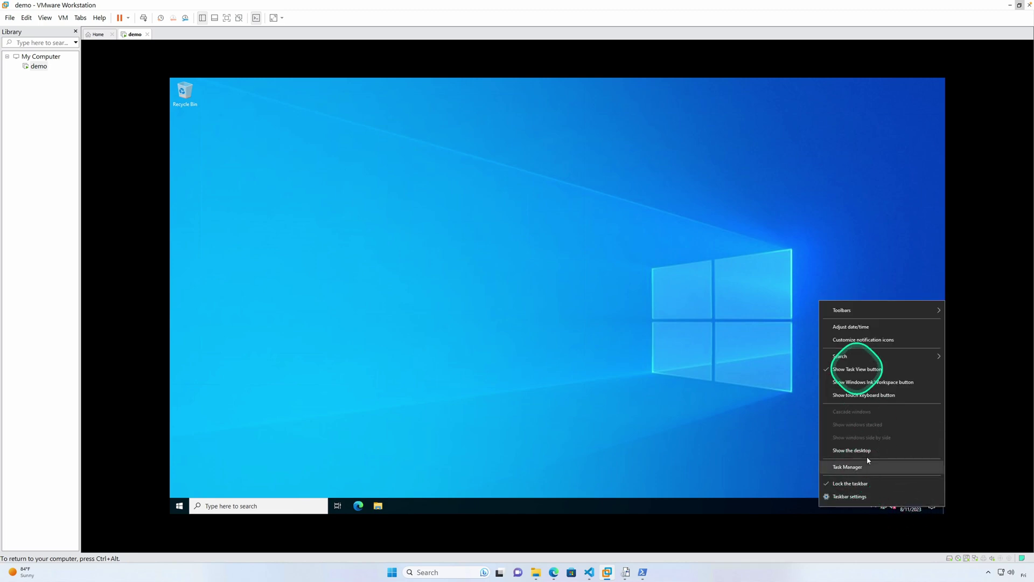
click(846, 329)
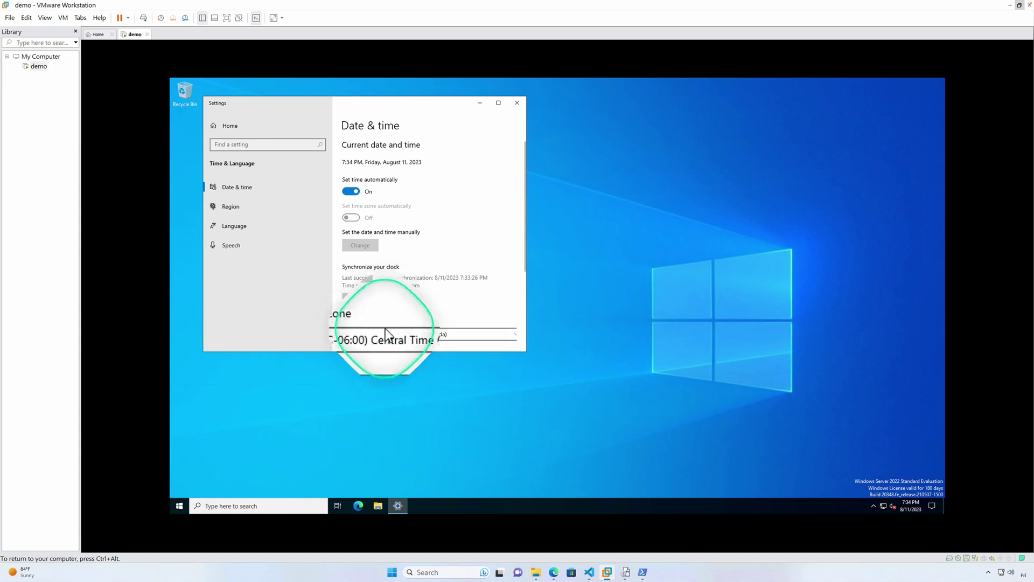
click(518, 103)
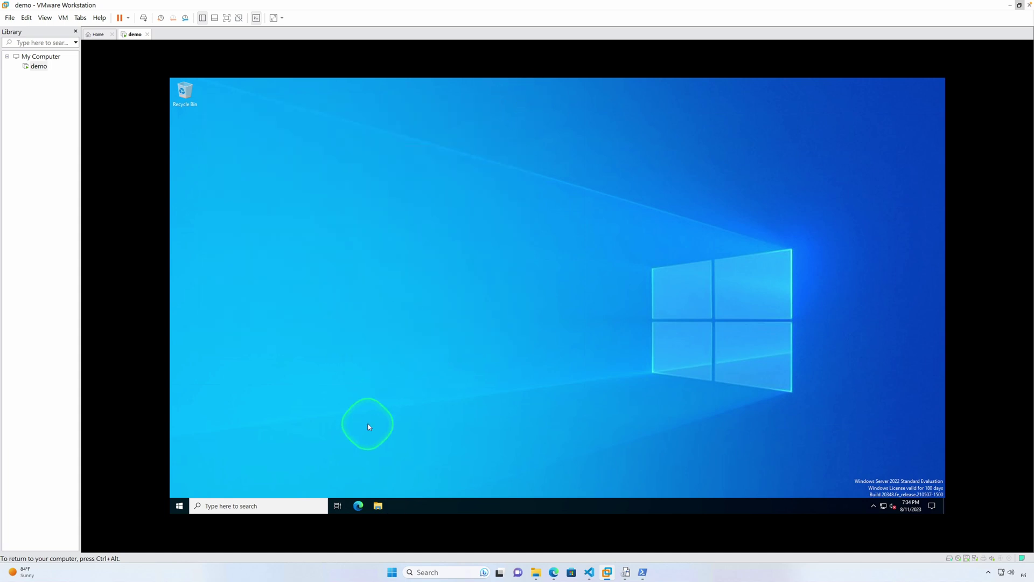
Step: Open Server Manager in the guest, dismiss the Windows Admin Center notice, view the Local Server properties, and minimize the window
click(180, 509)
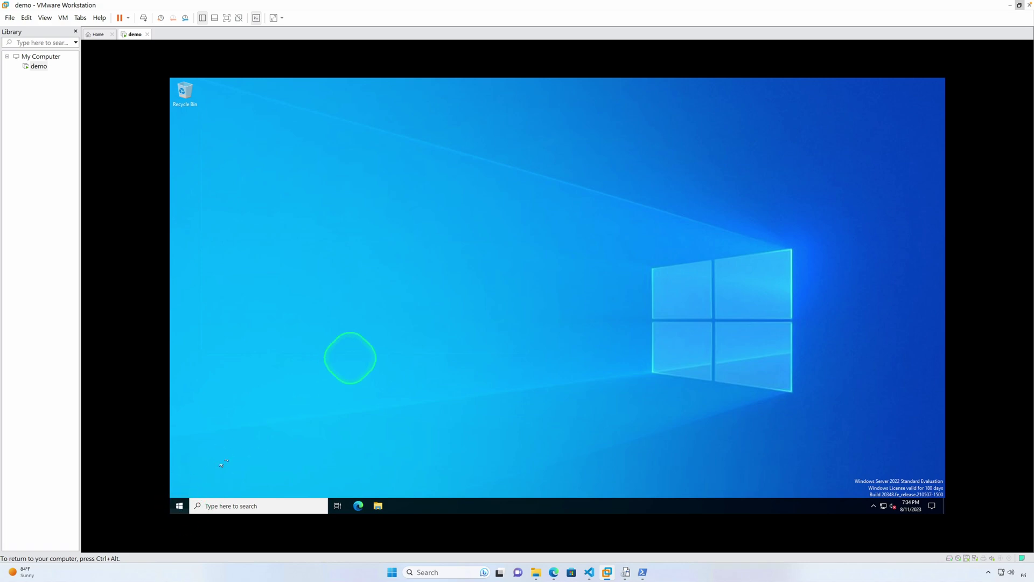
click(318, 277)
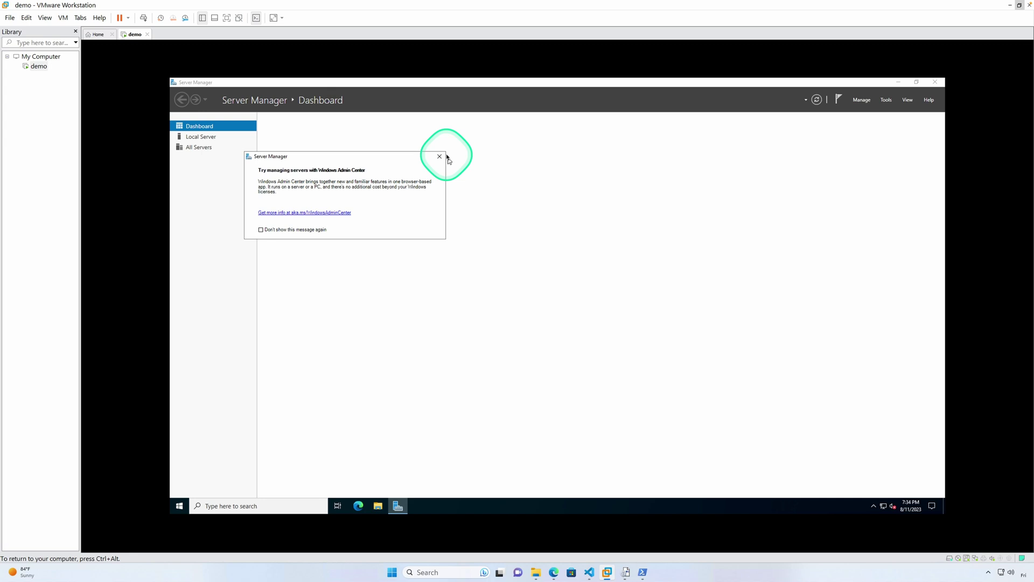
click(446, 156)
click(203, 140)
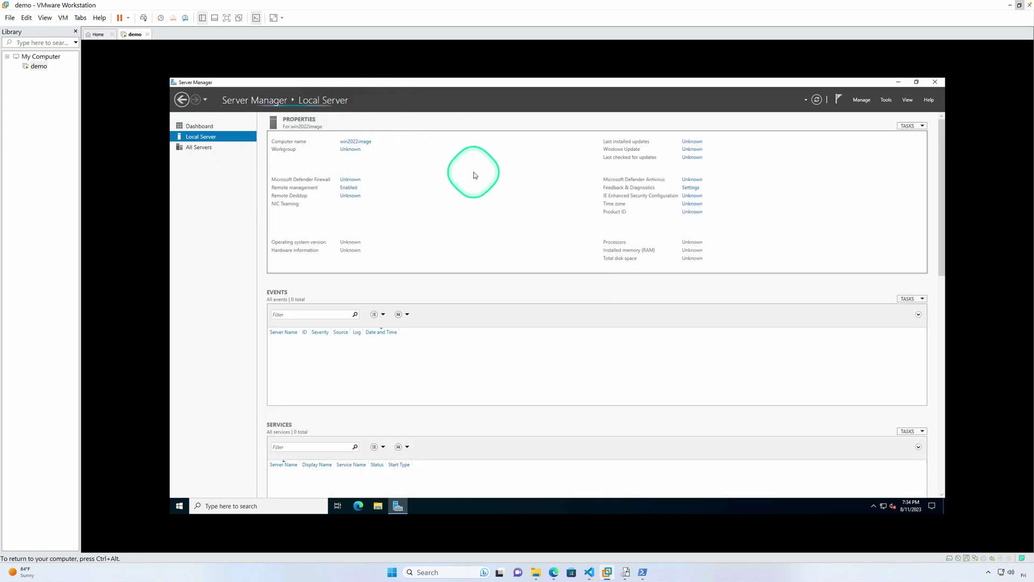
click(898, 82)
Step: Search the guest for firewall, inspect the Windows Remote Management (HTTPS-In) inbound rule in Windows Defender Firewall with Advanced Security, and close the console
click(236, 506)
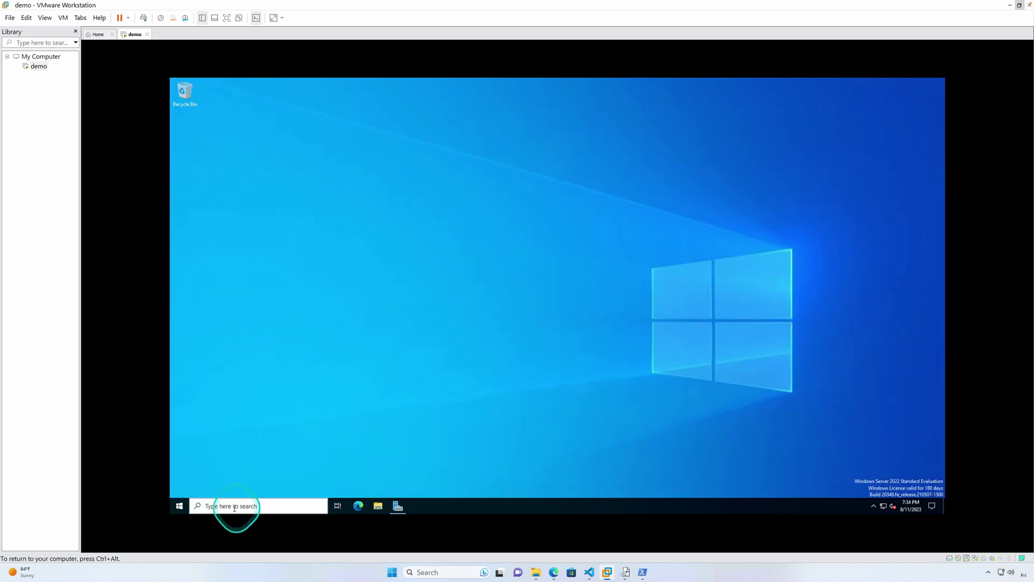
text(firewall)
click(318, 289)
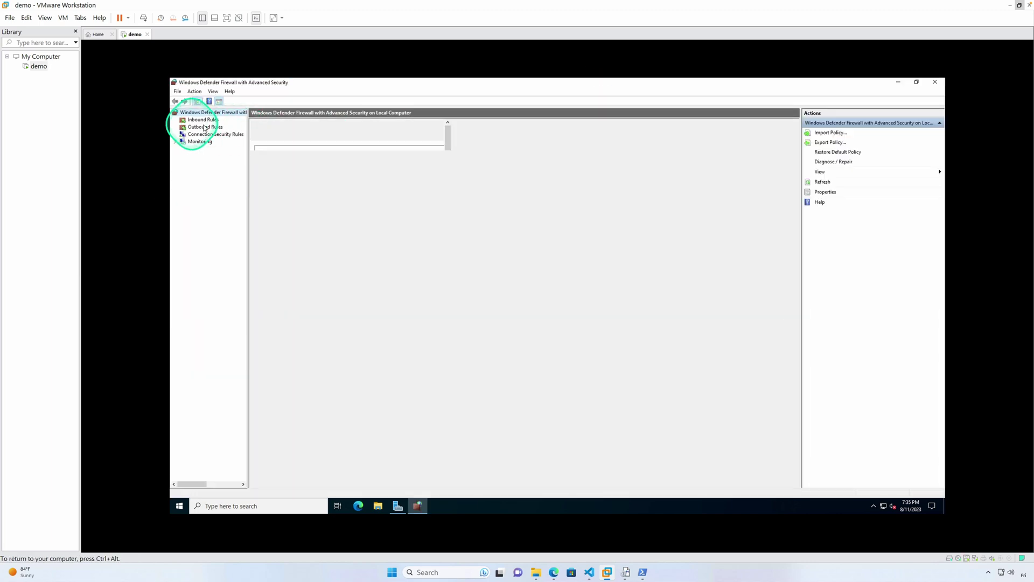
click(204, 120)
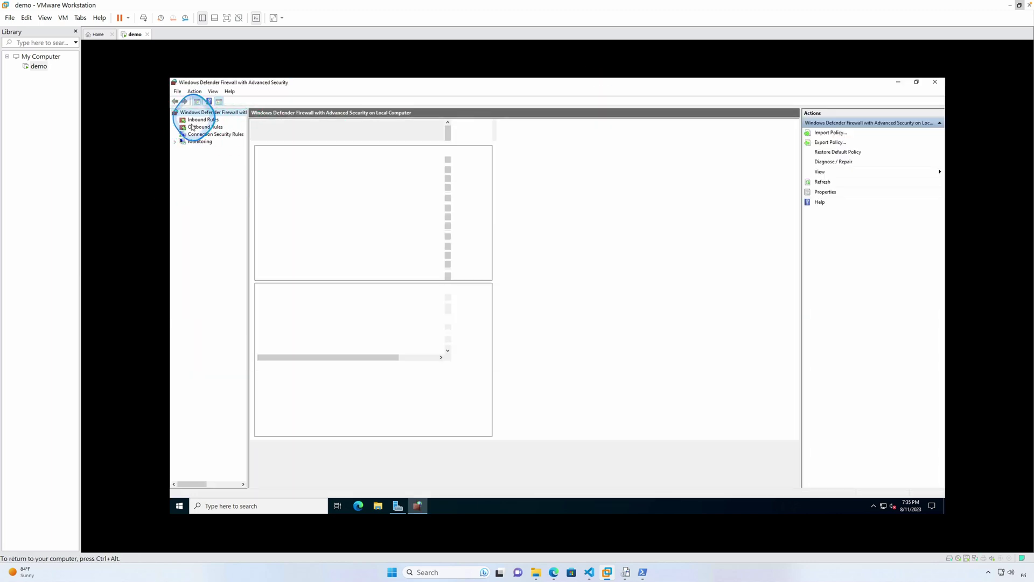
click(318, 156)
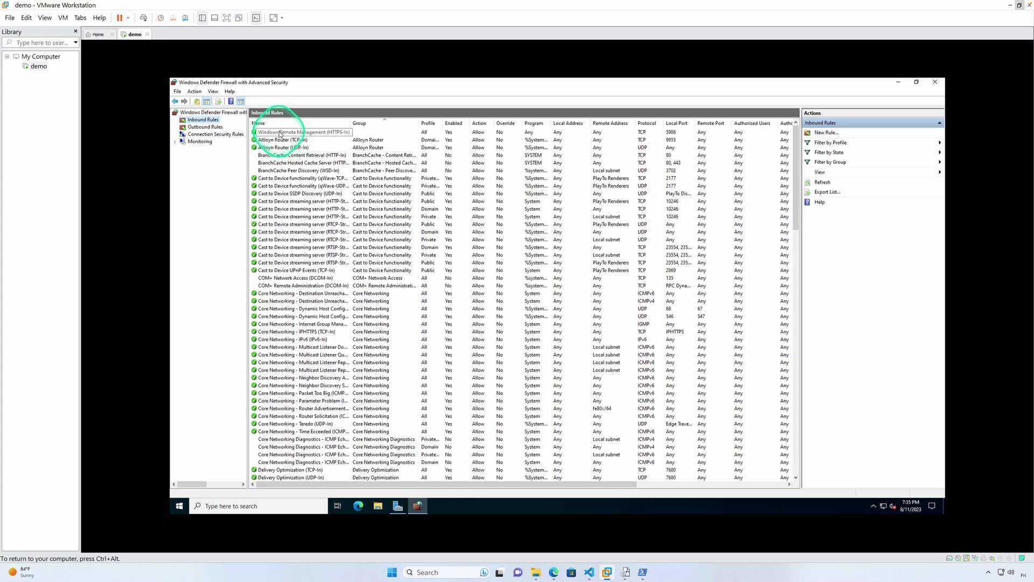
click(280, 134)
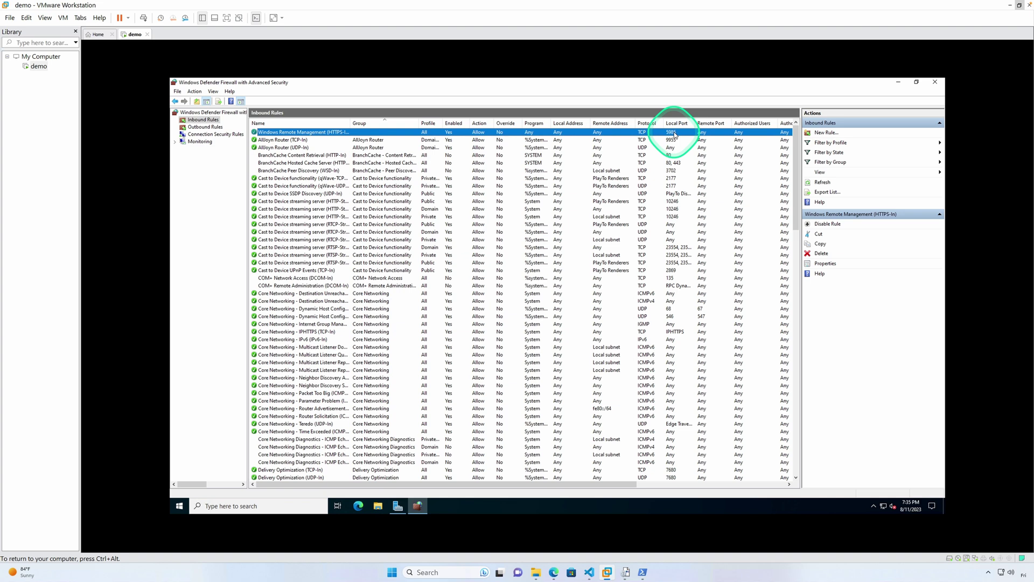
click(935, 82)
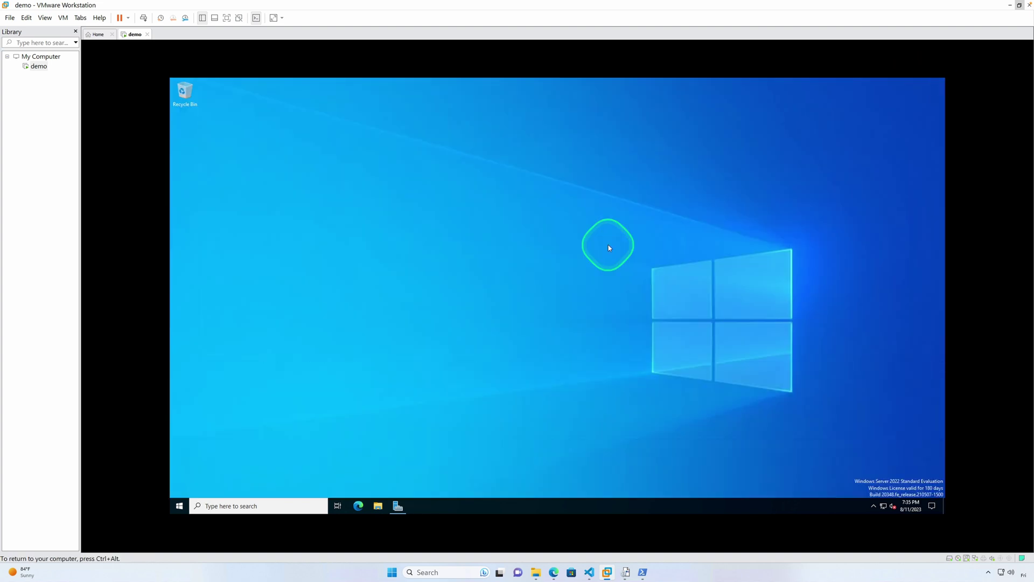